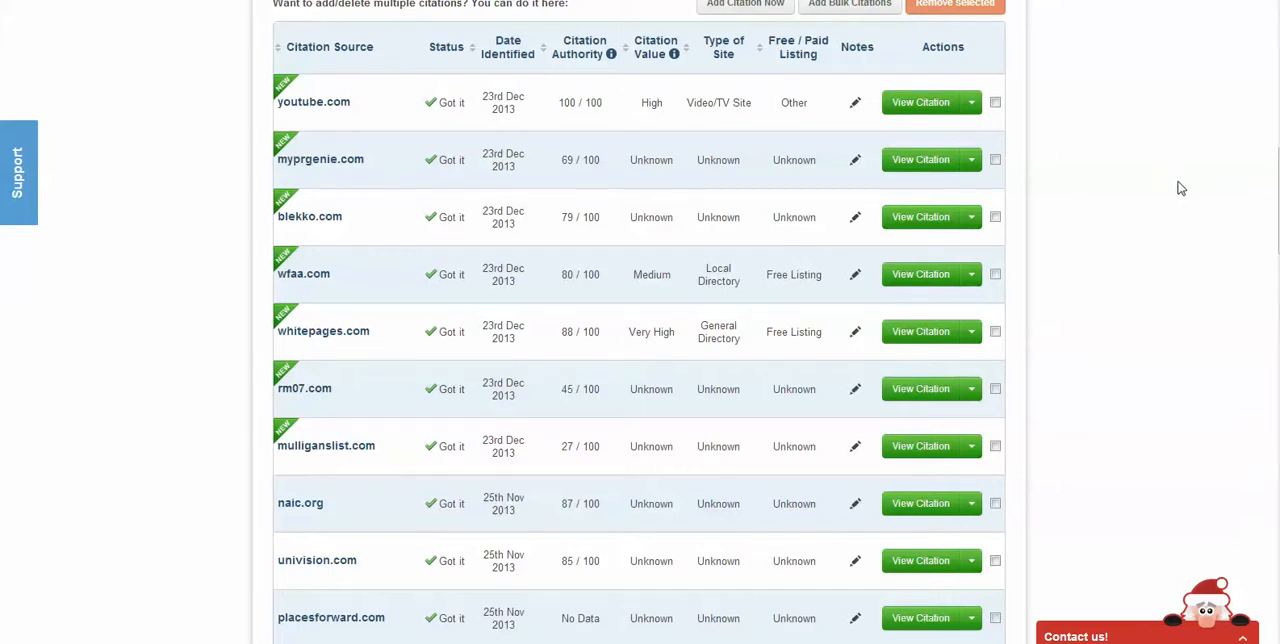
# Examine the active citations chart and the citation table in the In and Out Bail report, including the youtube.com entry's citation authority
pyautogui.scroll(4, 1180, 188)
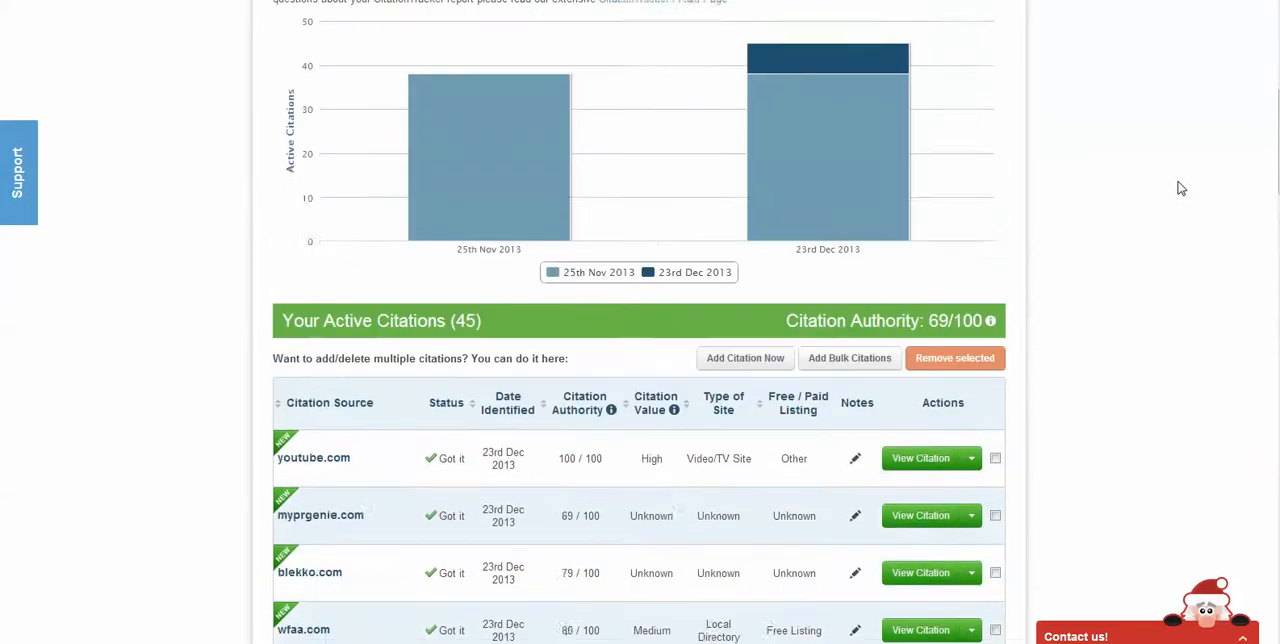
pyautogui.scroll(5, 1180, 188)
pyautogui.scroll(-1, 1180, 188)
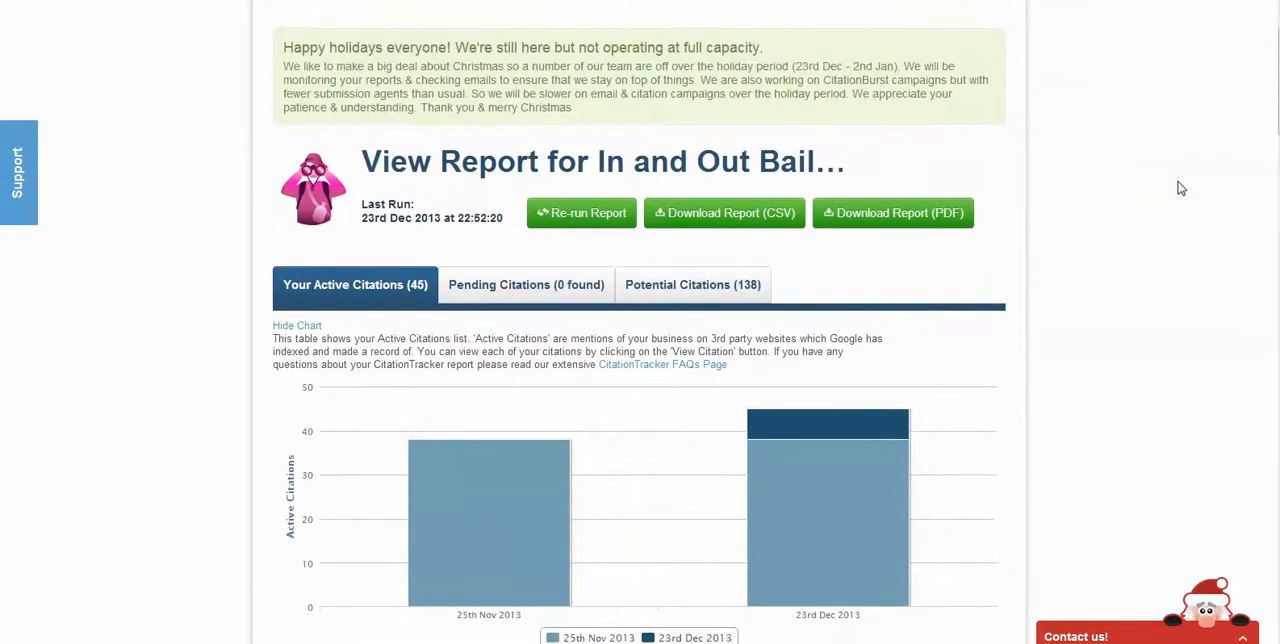
pyautogui.scroll(-7, 1180, 188)
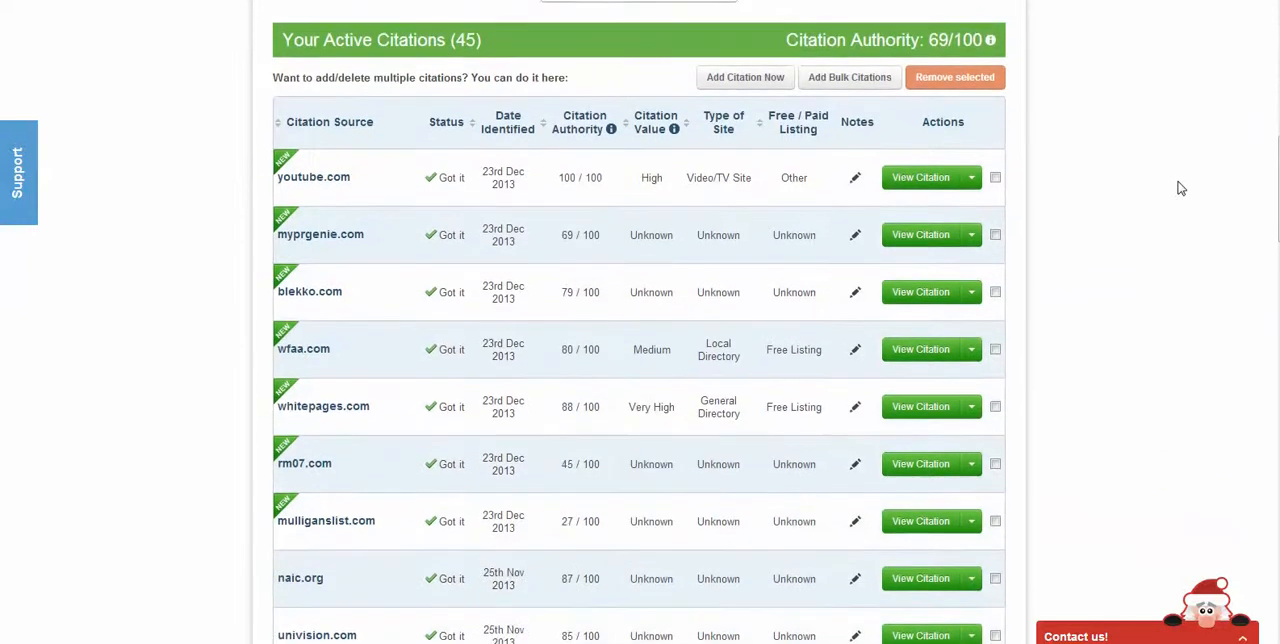
pyautogui.scroll(-1, 1181, 188)
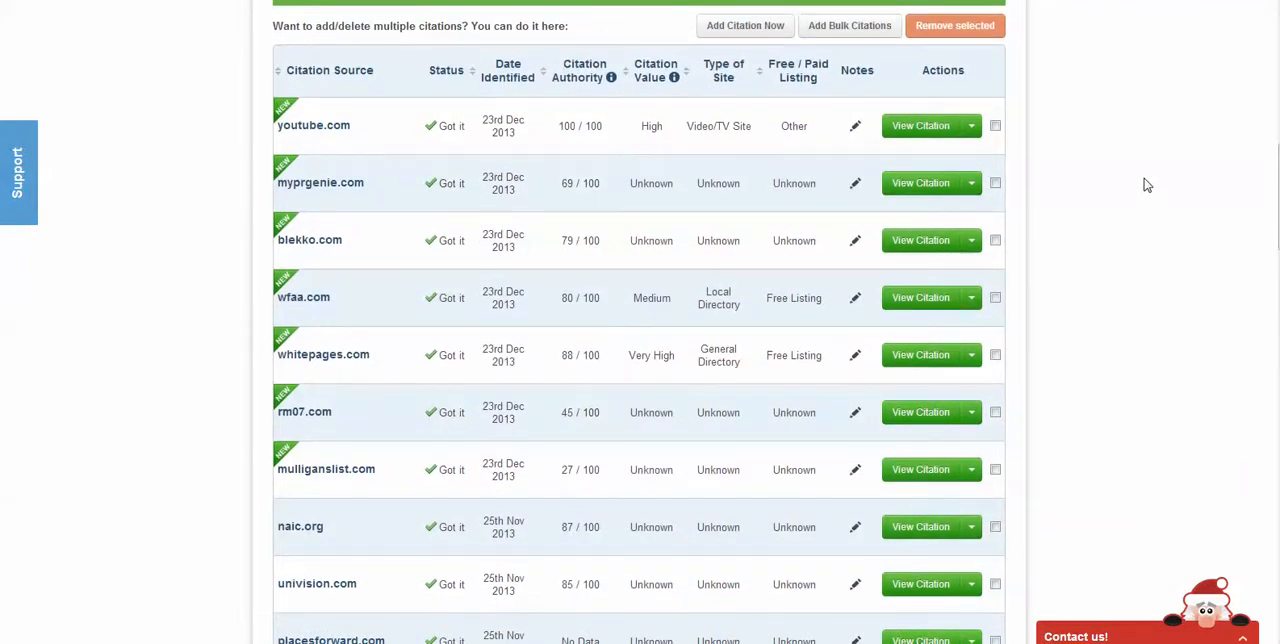
pyautogui.scroll(1, 1147, 185)
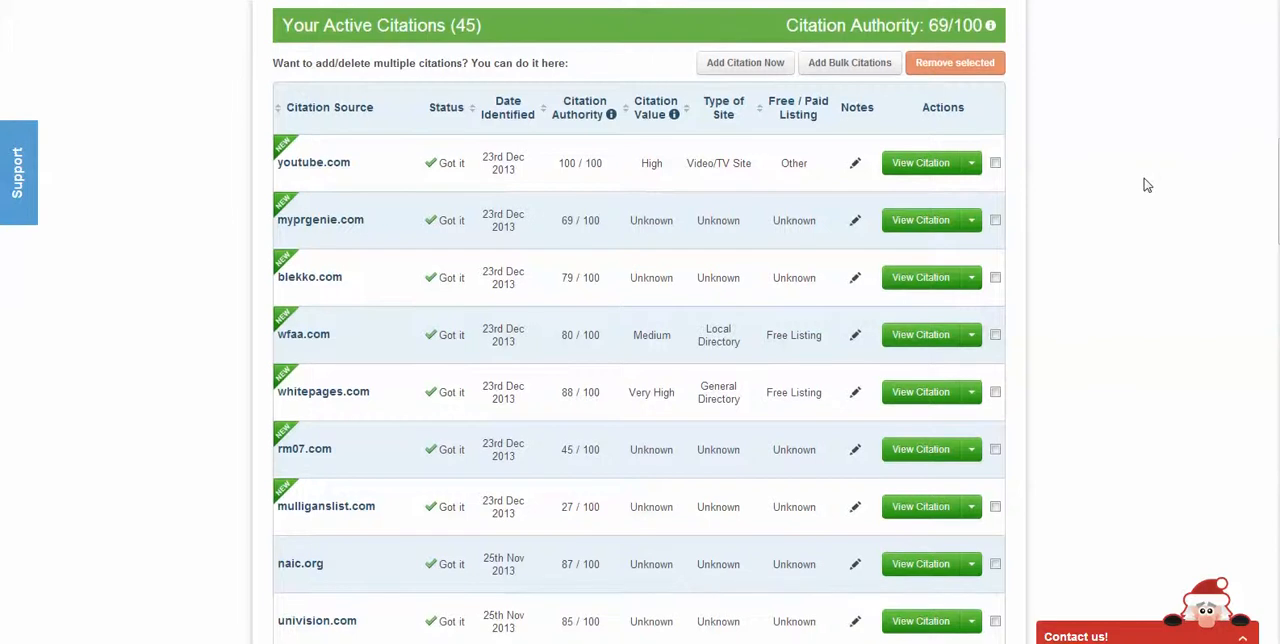
pyautogui.click(937, 168)
pyautogui.scroll(-1, 1062, 210)
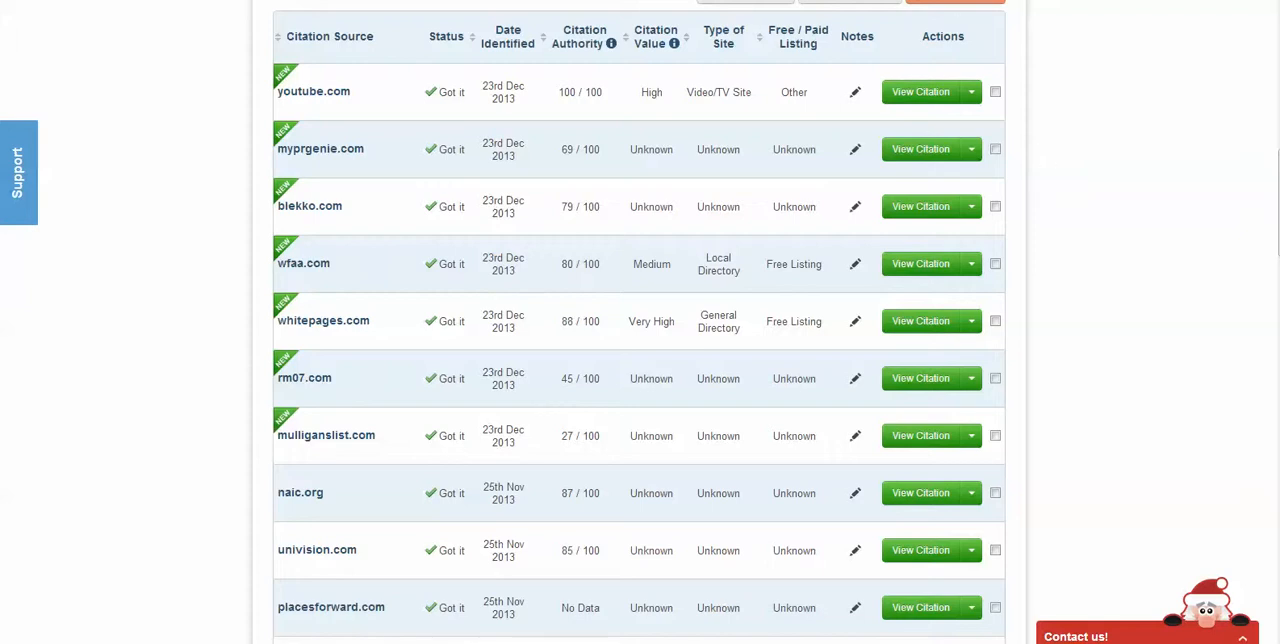
pyautogui.moveTo(605, 92); pyautogui.dragTo(558, 91)
pyautogui.click(1110, 160)
pyautogui.scroll(1, 1110, 235)
pyautogui.scroll(1, 1111, 236)
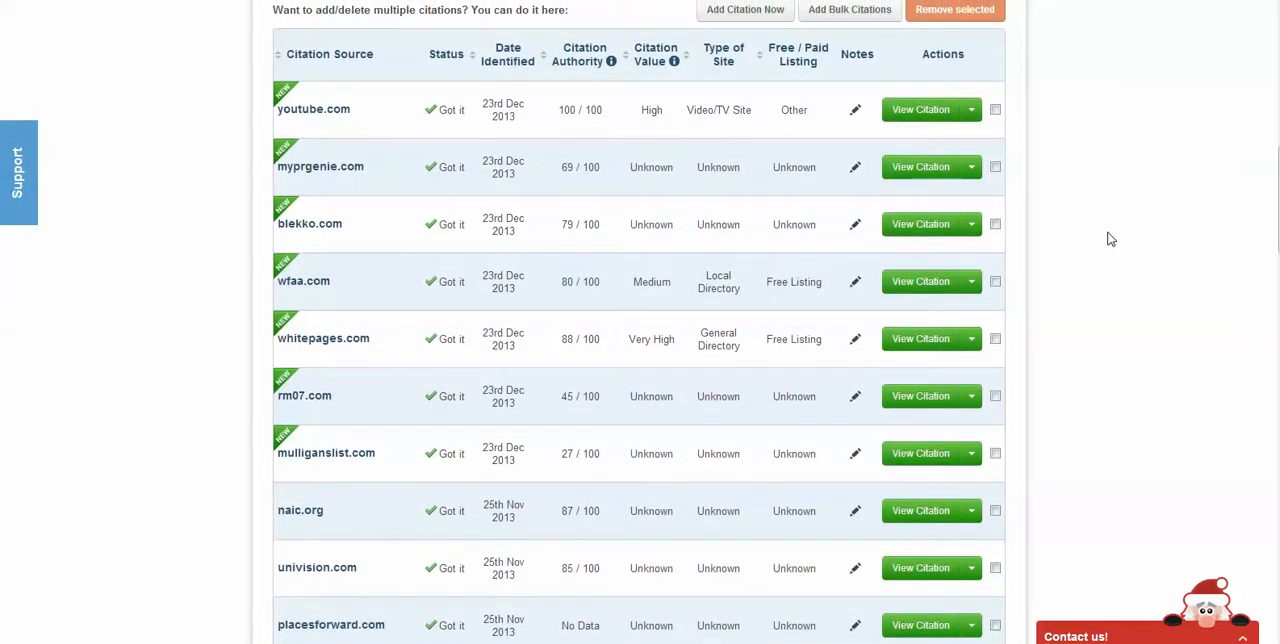
pyautogui.scroll(3, 1110, 239)
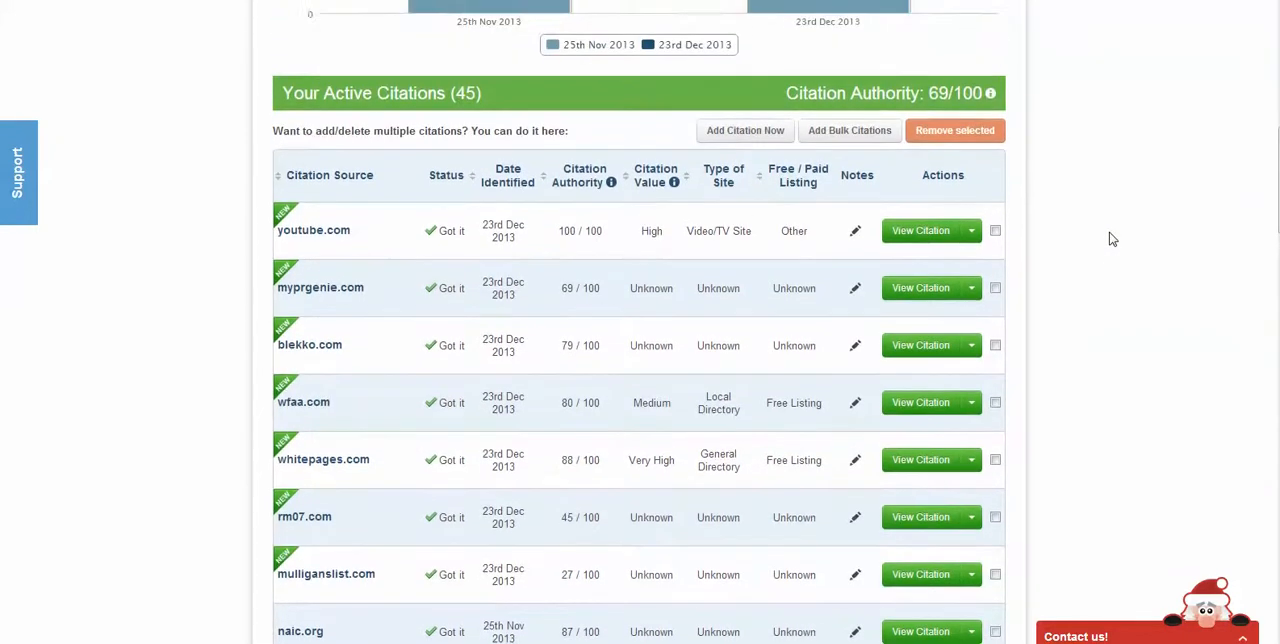
pyautogui.scroll(3, 1113, 239)
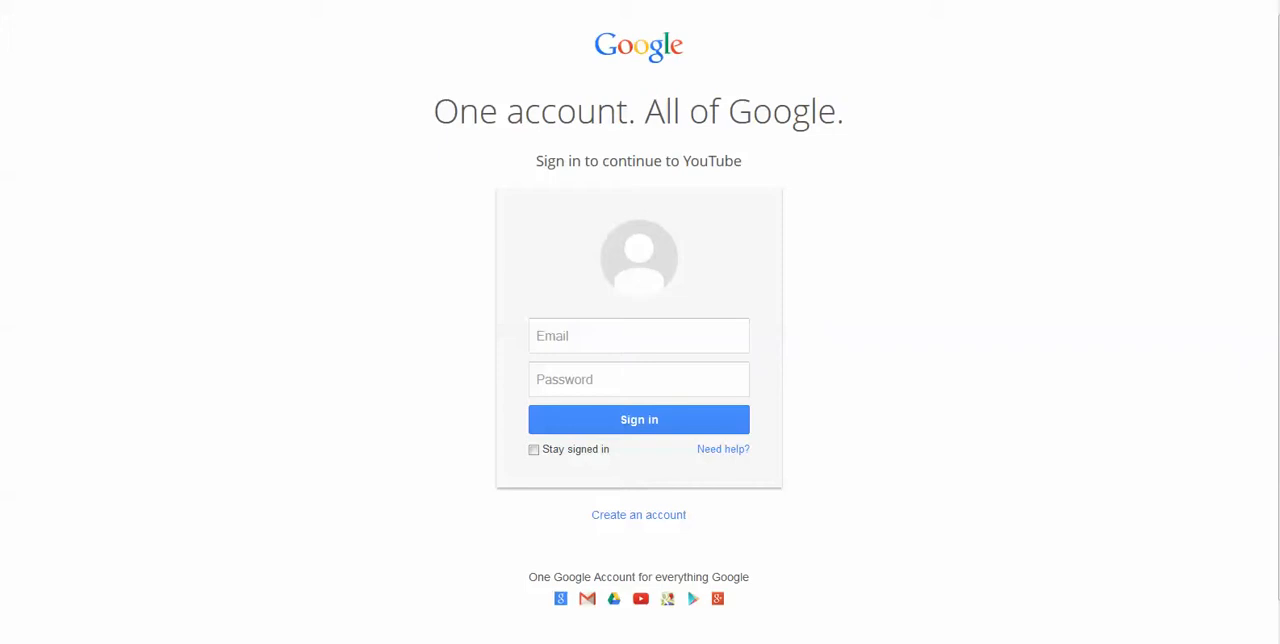
# Sign in to YouTube with the Google account's e-mail and password
pyautogui.click(615, 322)
pyautogui.click(581, 362)
pyautogui.press('Tab')
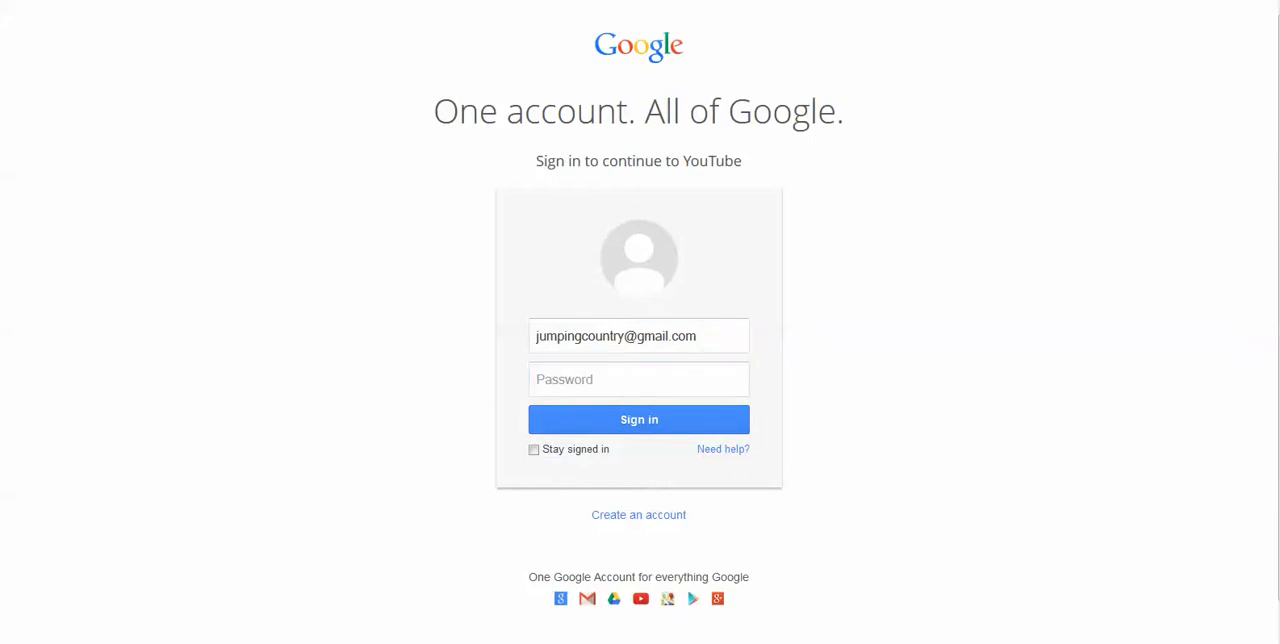
pyautogui.click(551, 382)
pyautogui.write('***********')
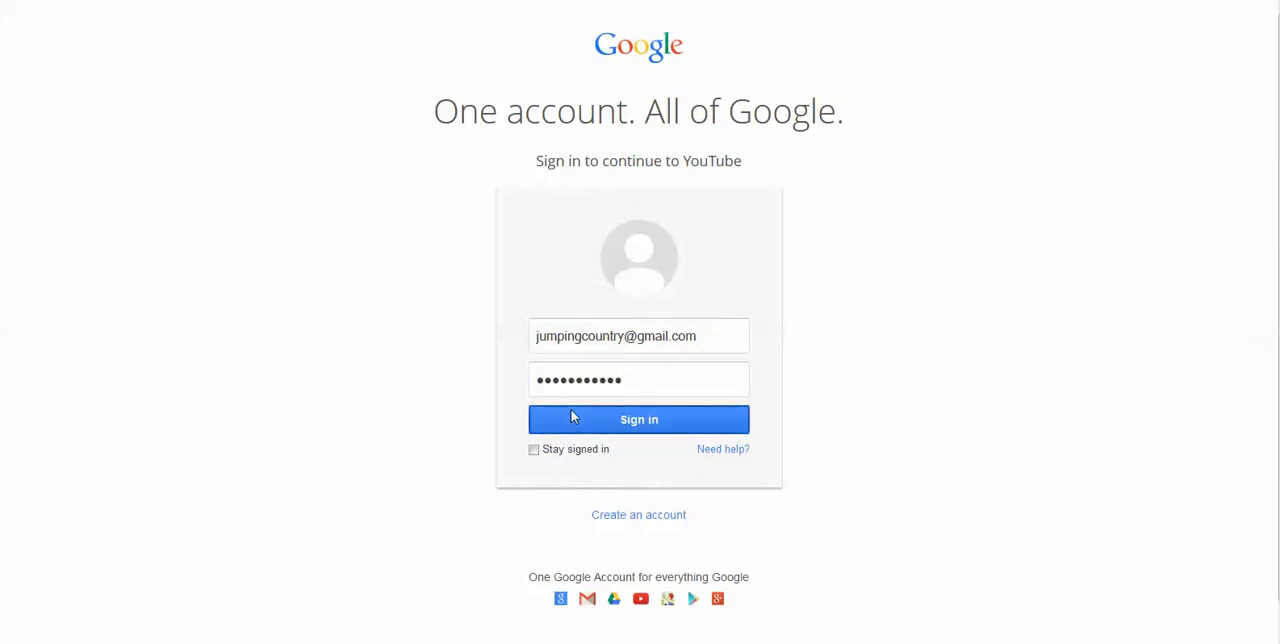
pyautogui.click(571, 416)
pyautogui.click(262, 45)
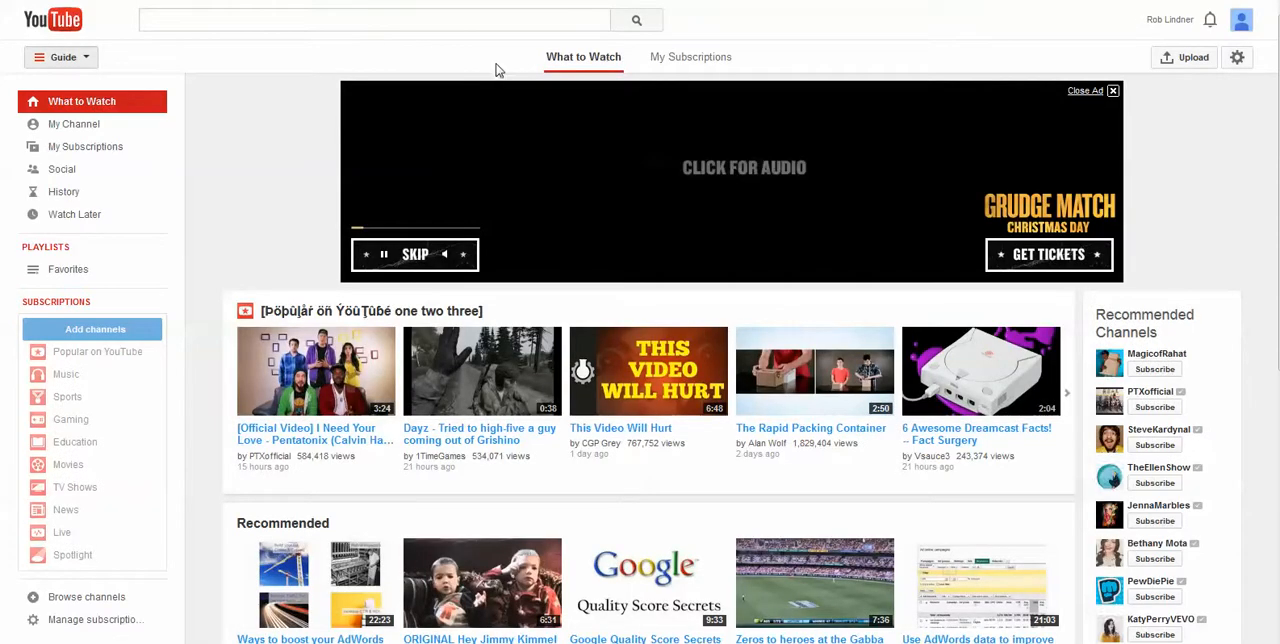
# Switch to the Jumping Country Grafton LLC account, create its YouTube channel and dismiss the new channel tour
pyautogui.click(1243, 24)
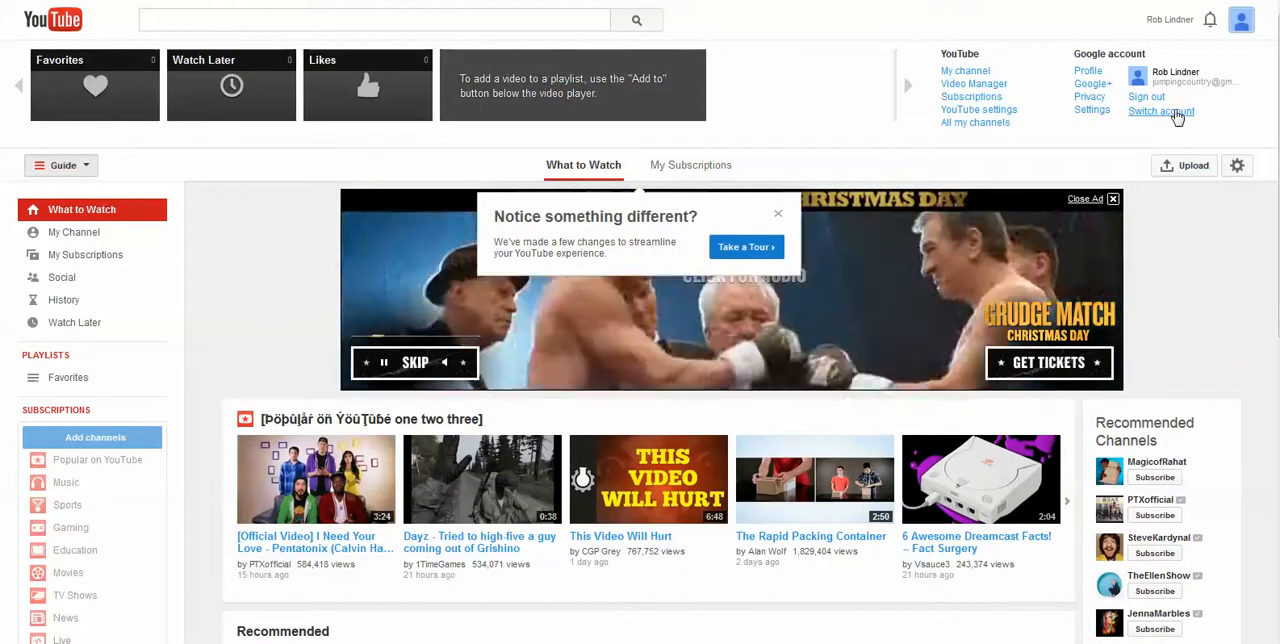
pyautogui.click(1177, 113)
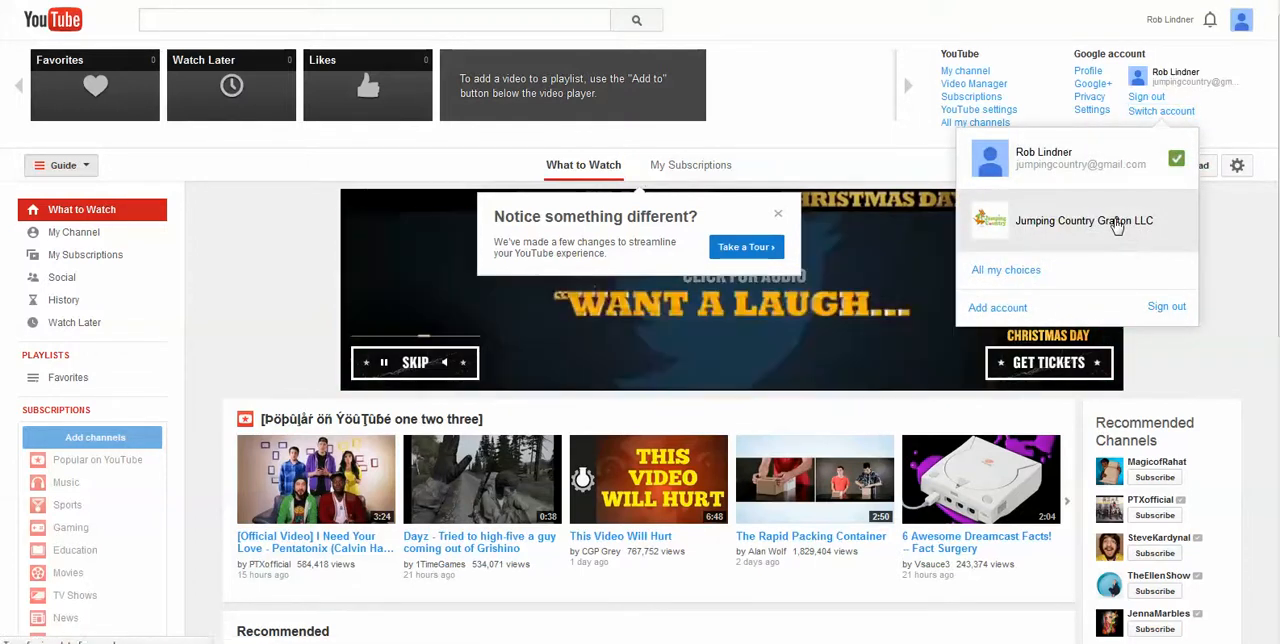
pyautogui.click(1116, 229)
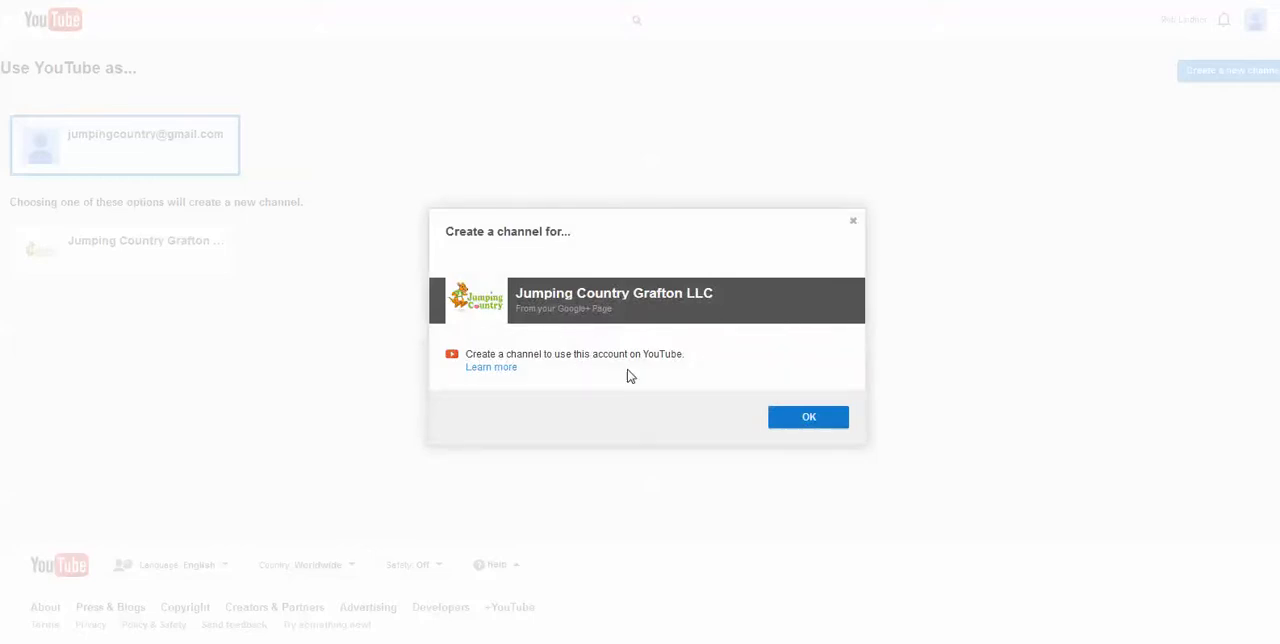
pyautogui.click(793, 427)
pyautogui.click(822, 456)
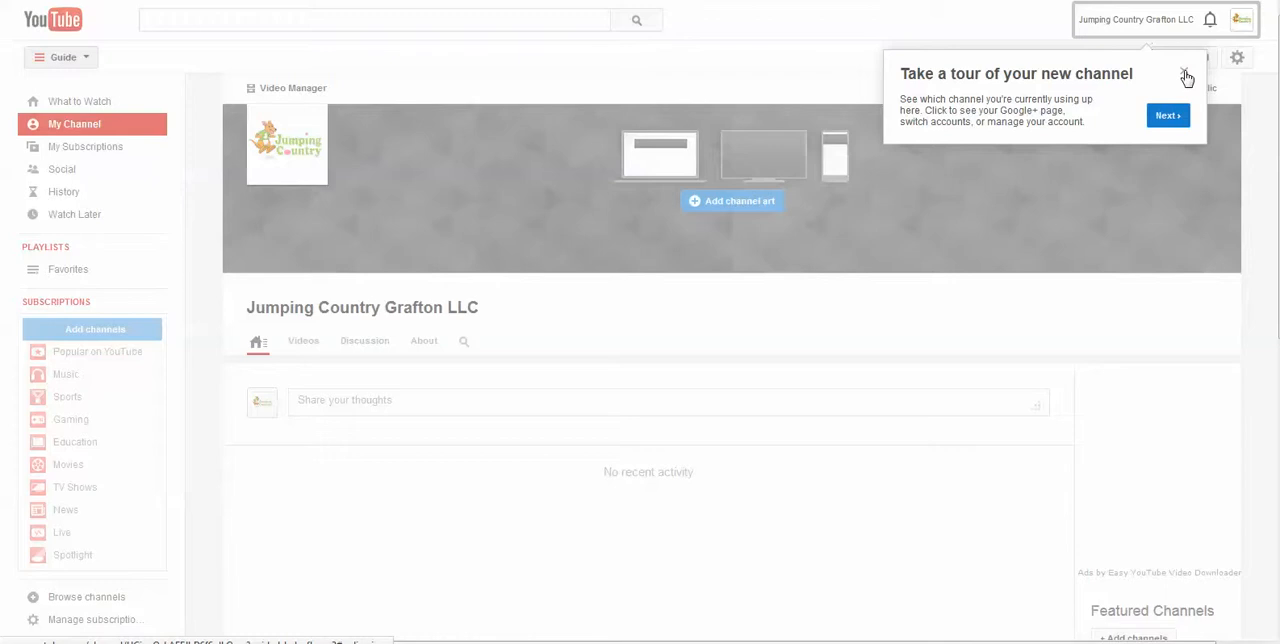
pyautogui.click(1185, 76)
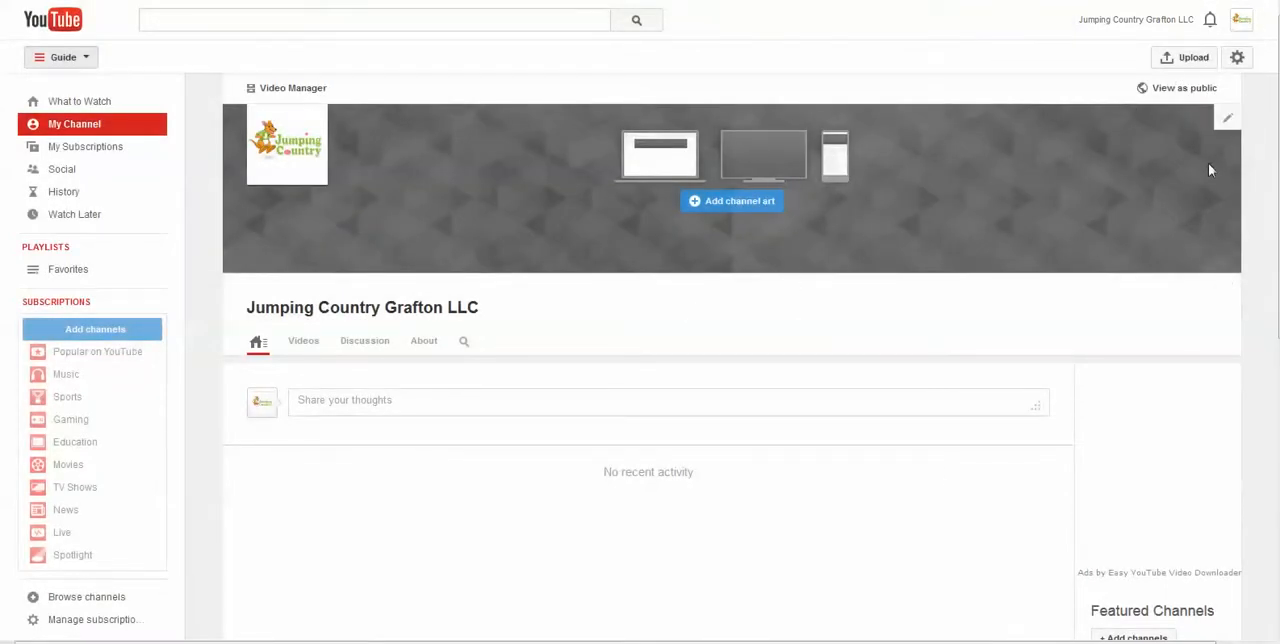
# Open the channel's links for editing and add one blank custom link and one blank Google+ social link
pyautogui.click(1228, 118)
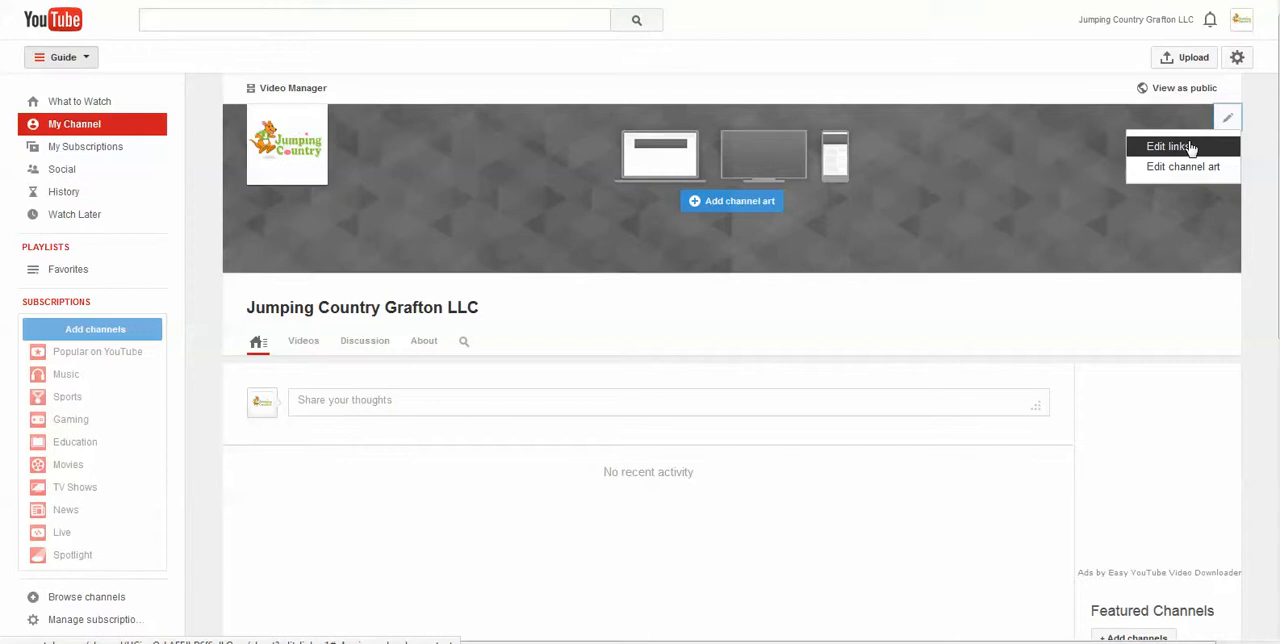
pyautogui.click(1190, 147)
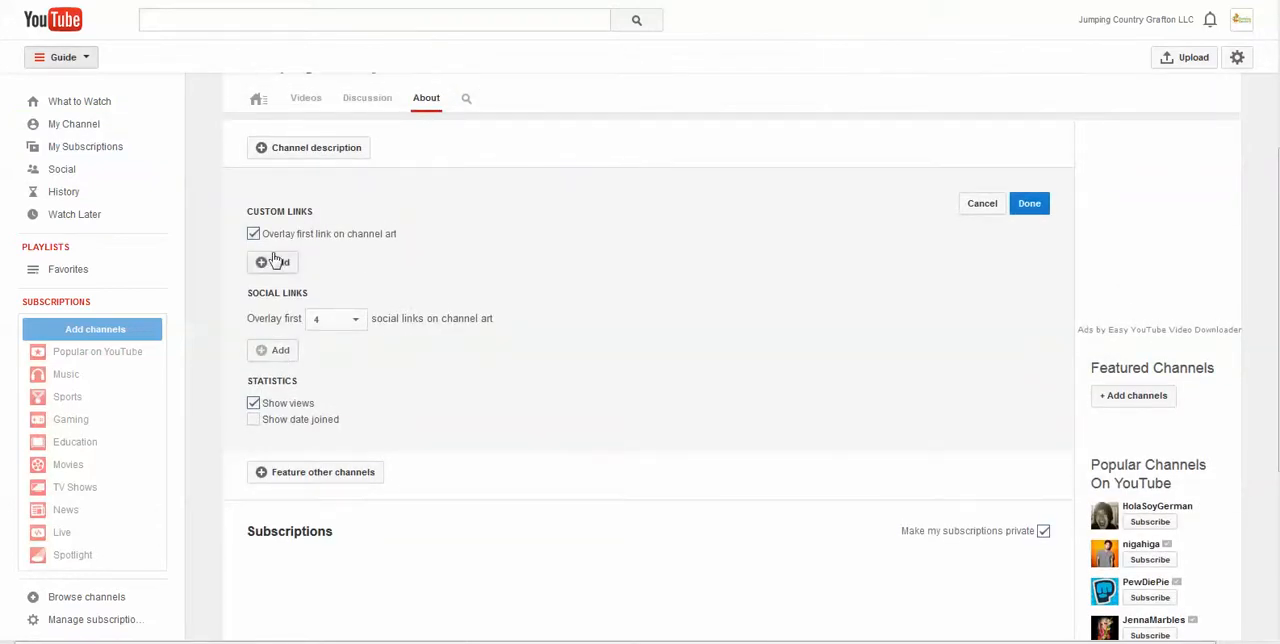
pyautogui.click(274, 264)
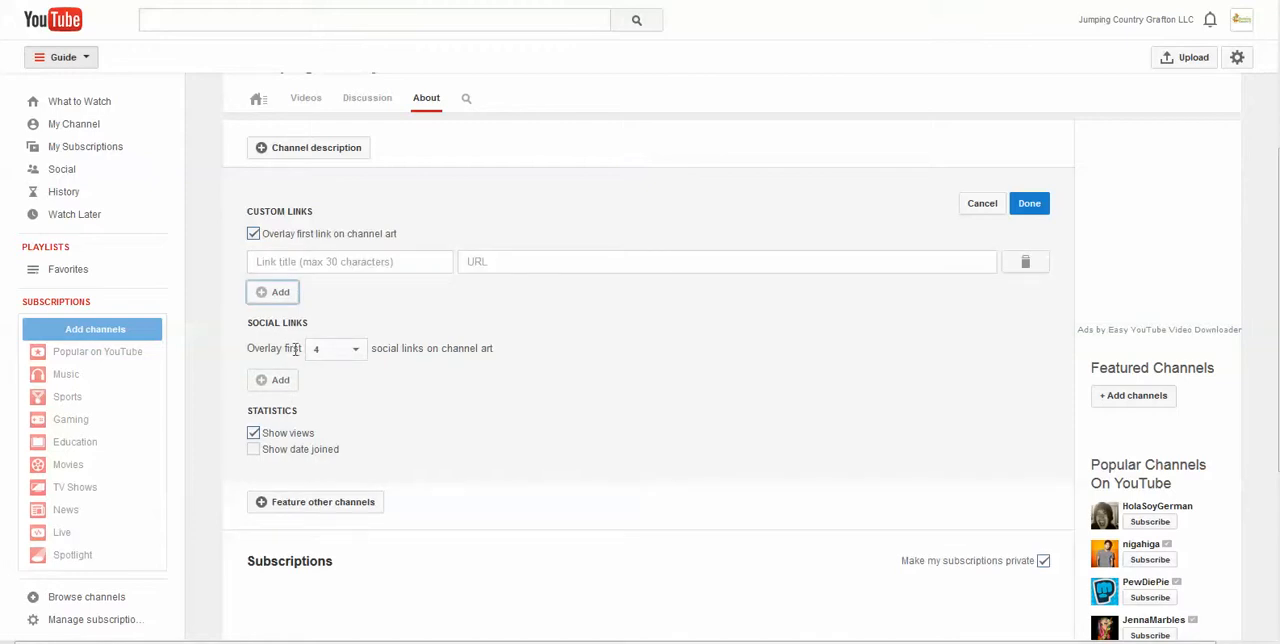
pyautogui.click(278, 379)
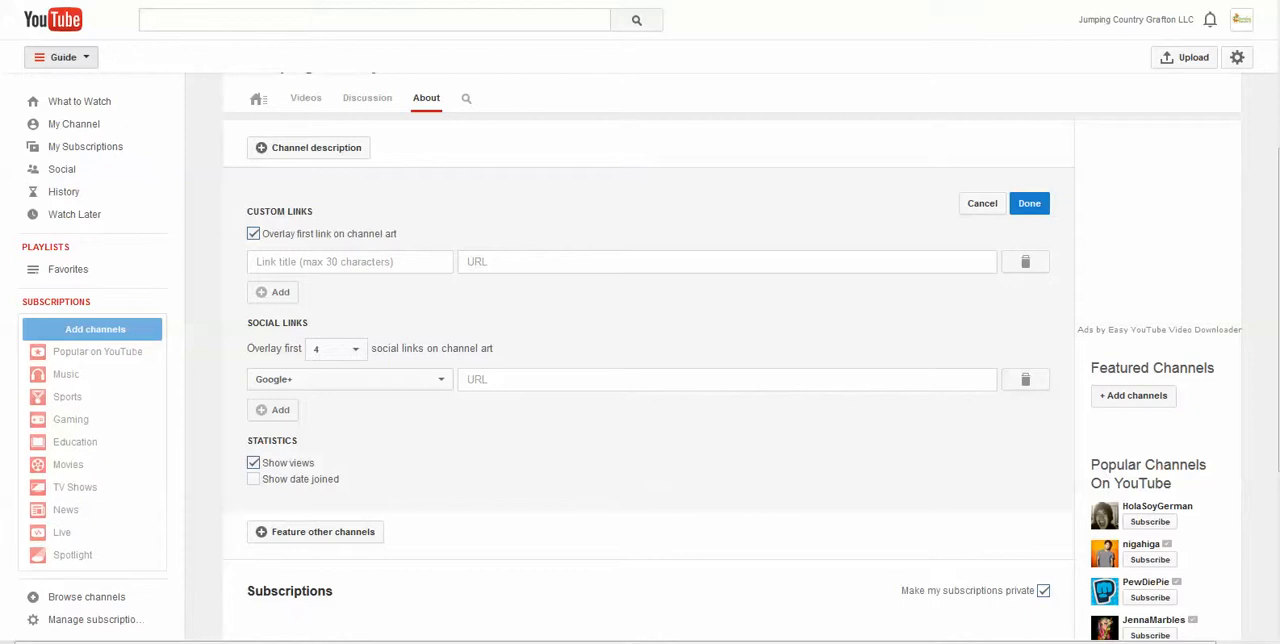
pyautogui.click(511, 261)
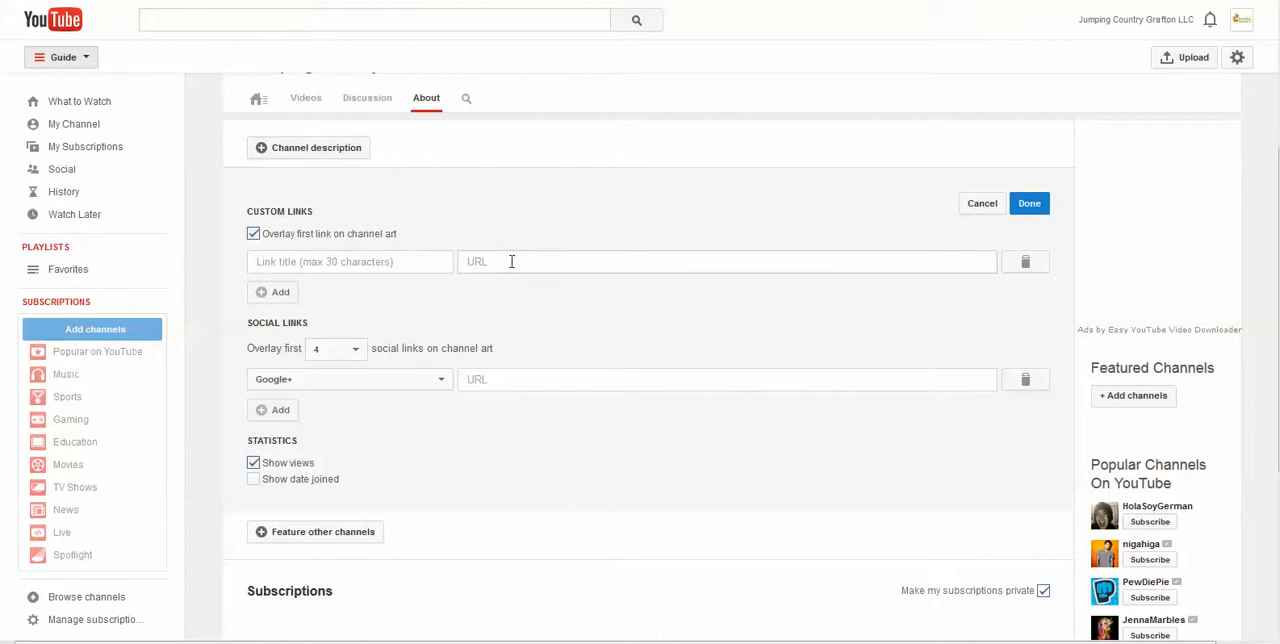
pyautogui.write('http://jumpingcountry.com/')
pyautogui.click(373, 261)
pyautogui.write('Our Website')
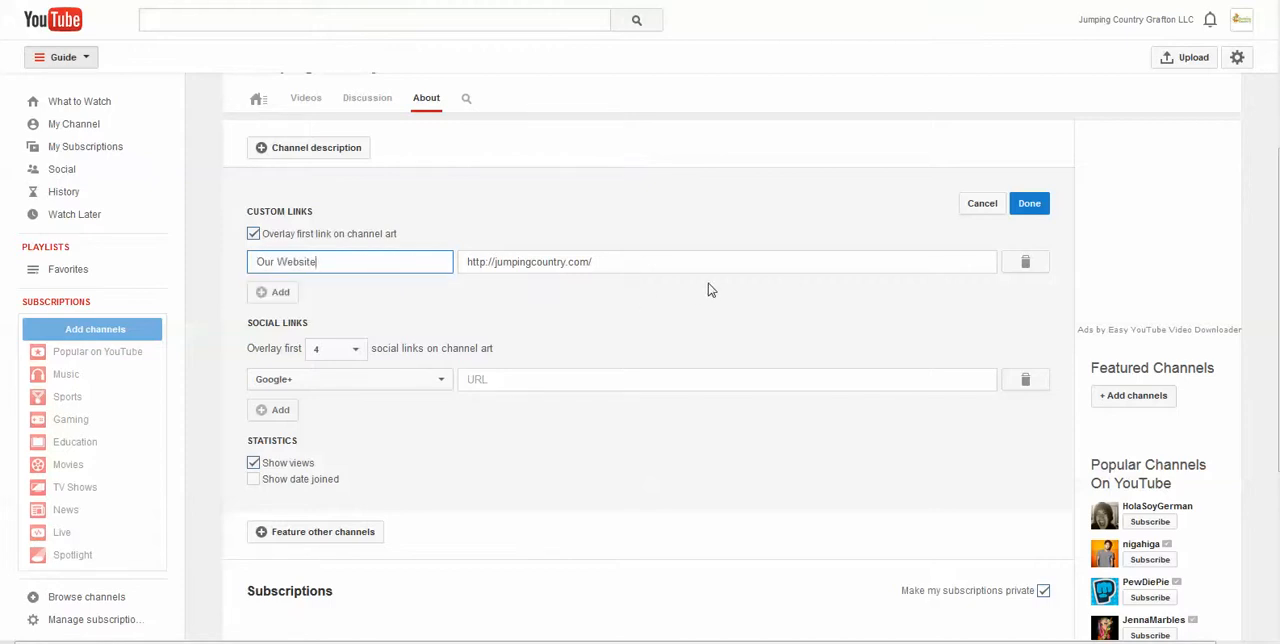
pyautogui.click(1027, 208)
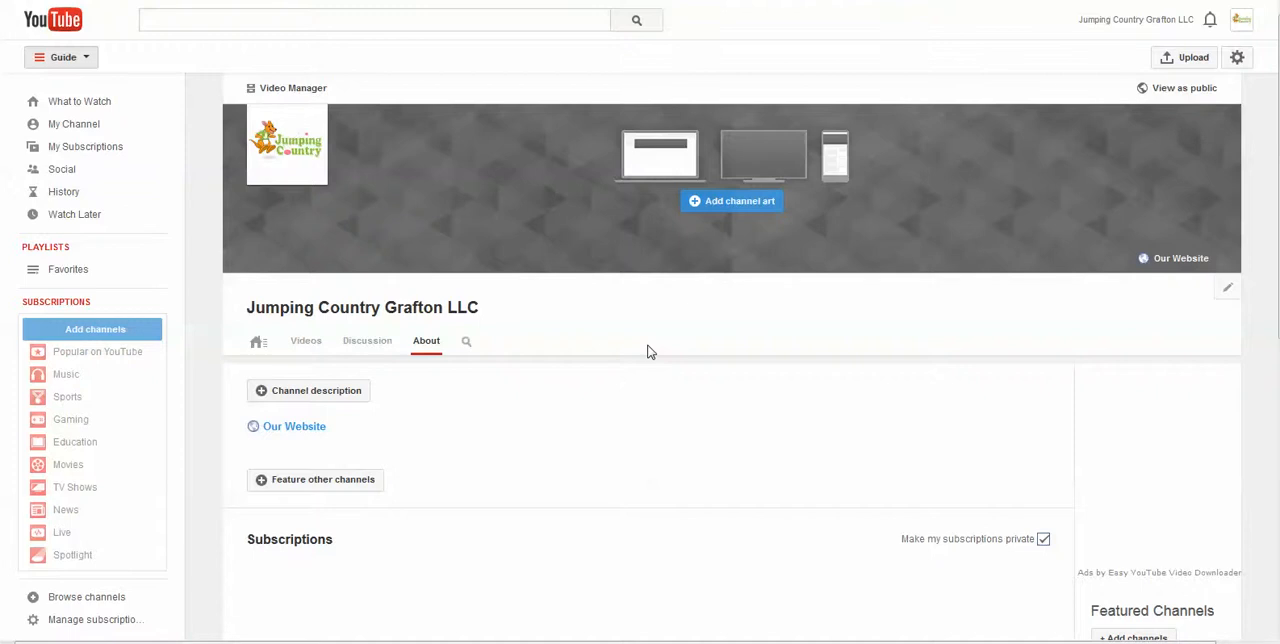
# Enable the Browse view in the channel navigation settings and save the change
pyautogui.scroll(-1, 709, 272)
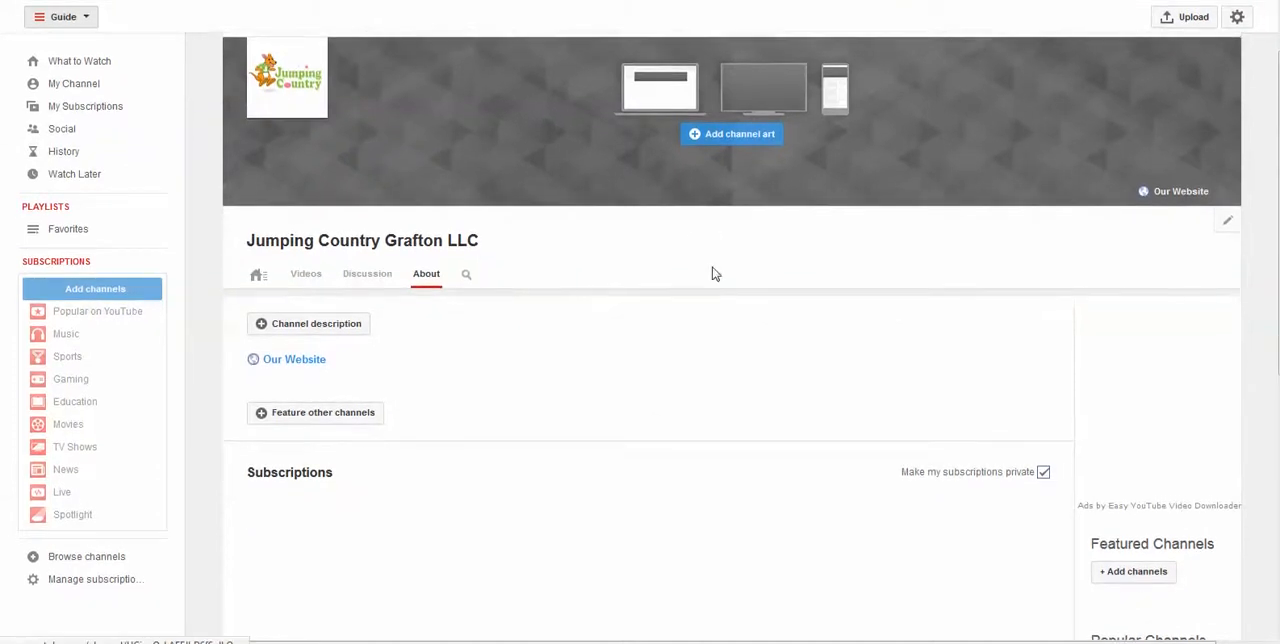
pyautogui.scroll(1, 1185, 219)
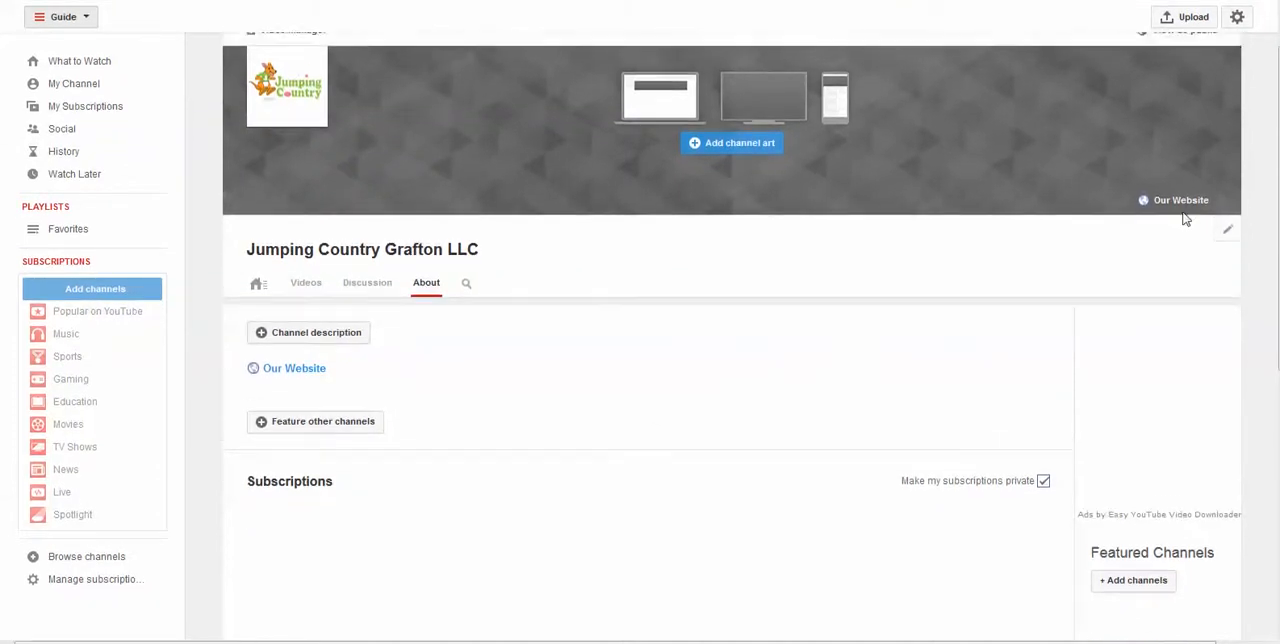
pyautogui.click(1226, 120)
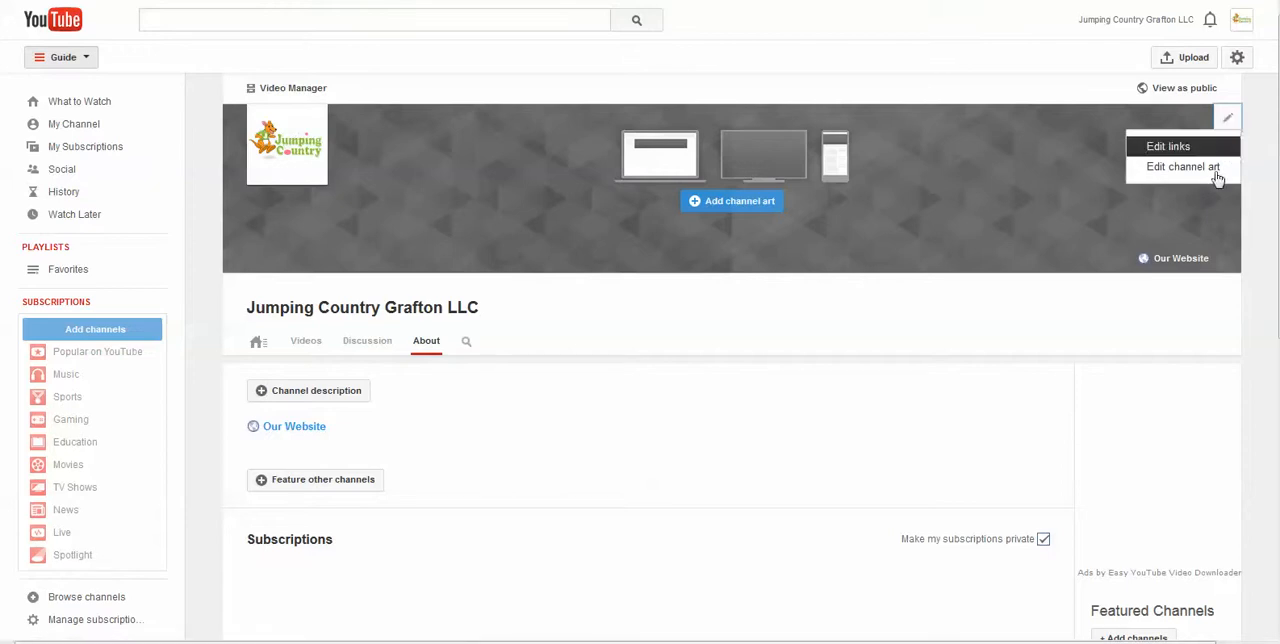
pyautogui.click(1227, 292)
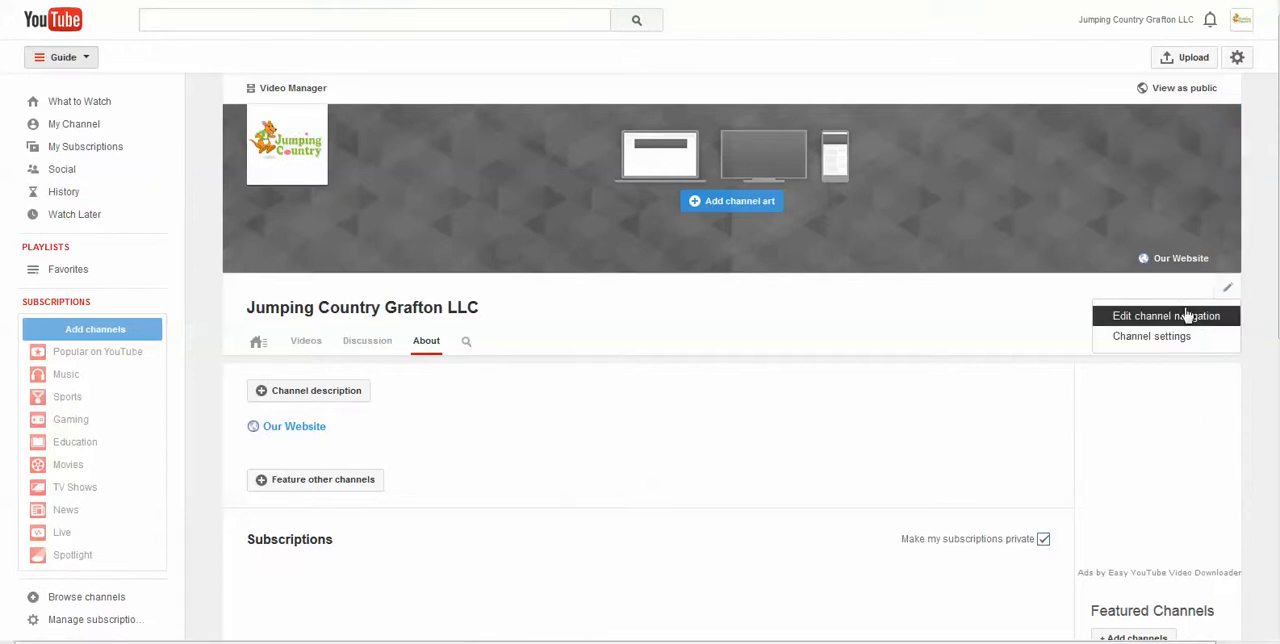
pyautogui.click(1189, 322)
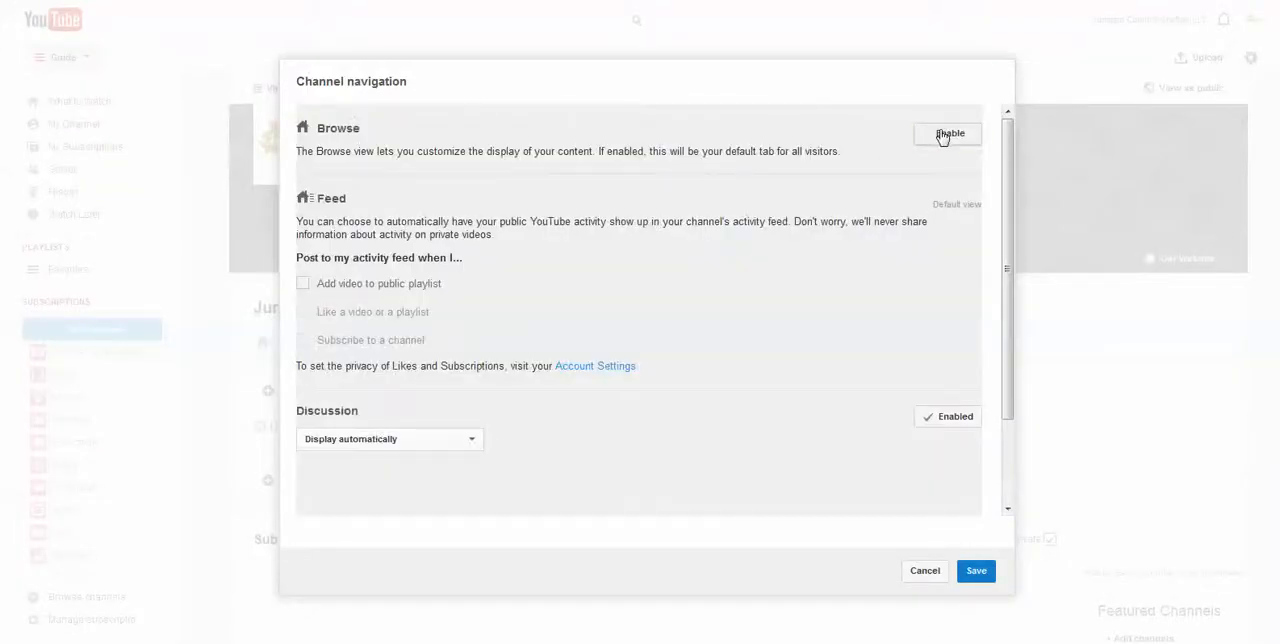
pyautogui.click(944, 134)
pyautogui.click(978, 572)
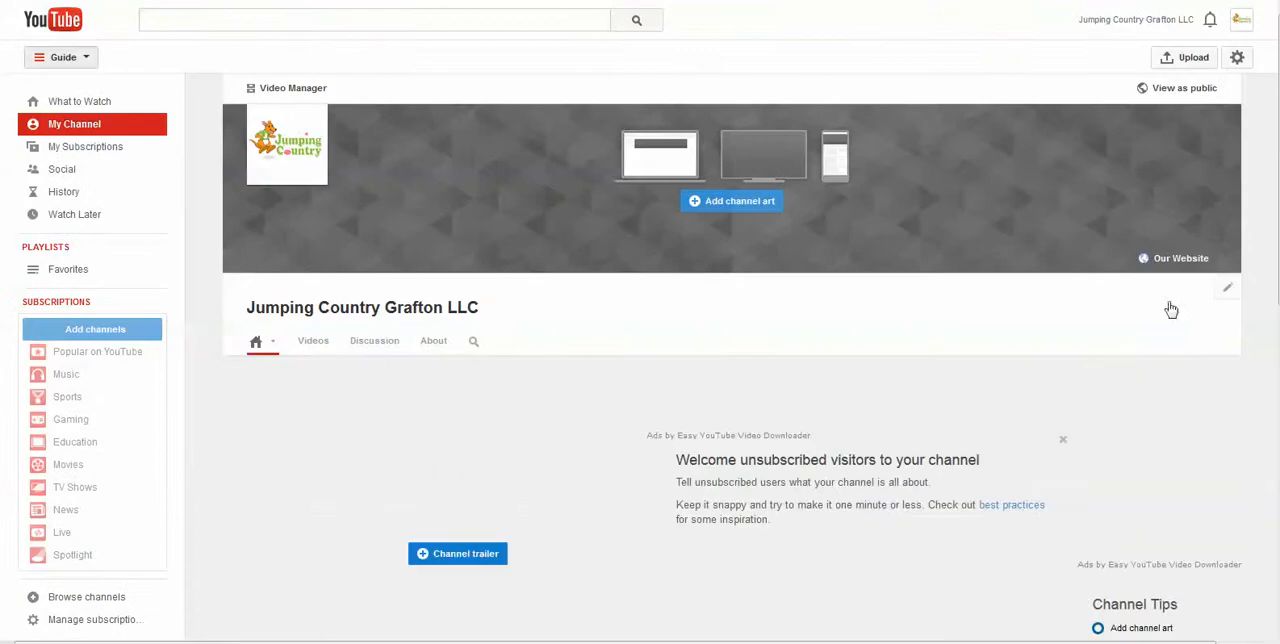
# Open the advanced channel settings for Jumping Country Grafton LLC
pyautogui.click(1226, 288)
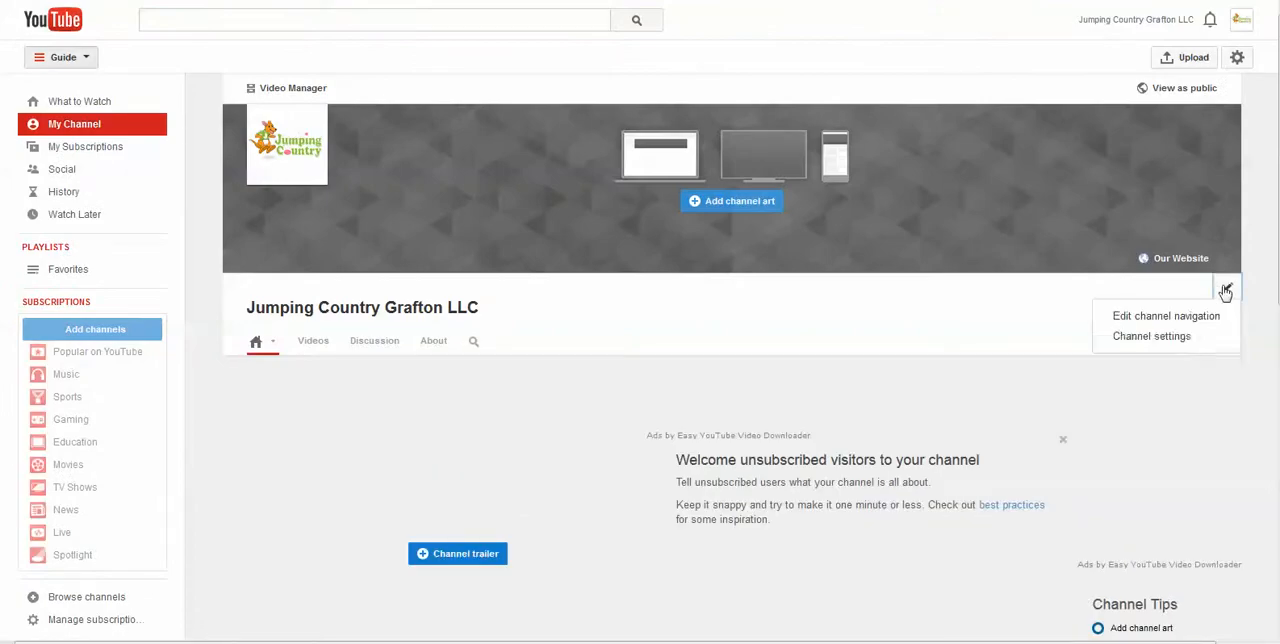
pyautogui.click(1160, 337)
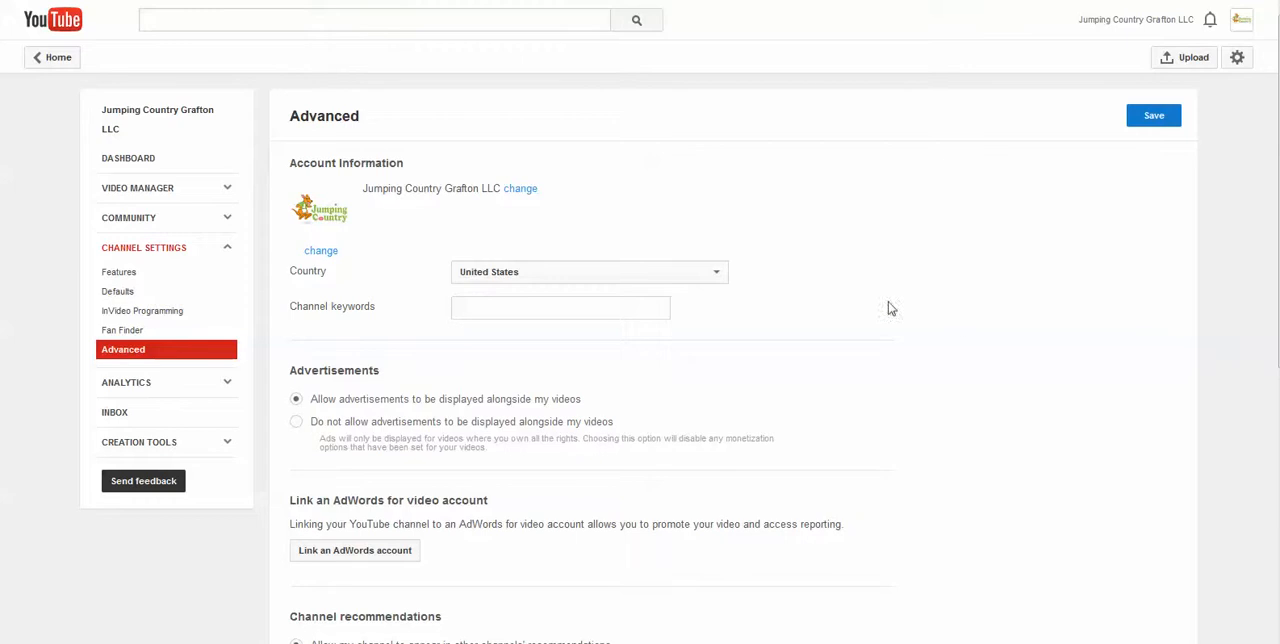
pyautogui.click(552, 305)
pyautogui.write('e')
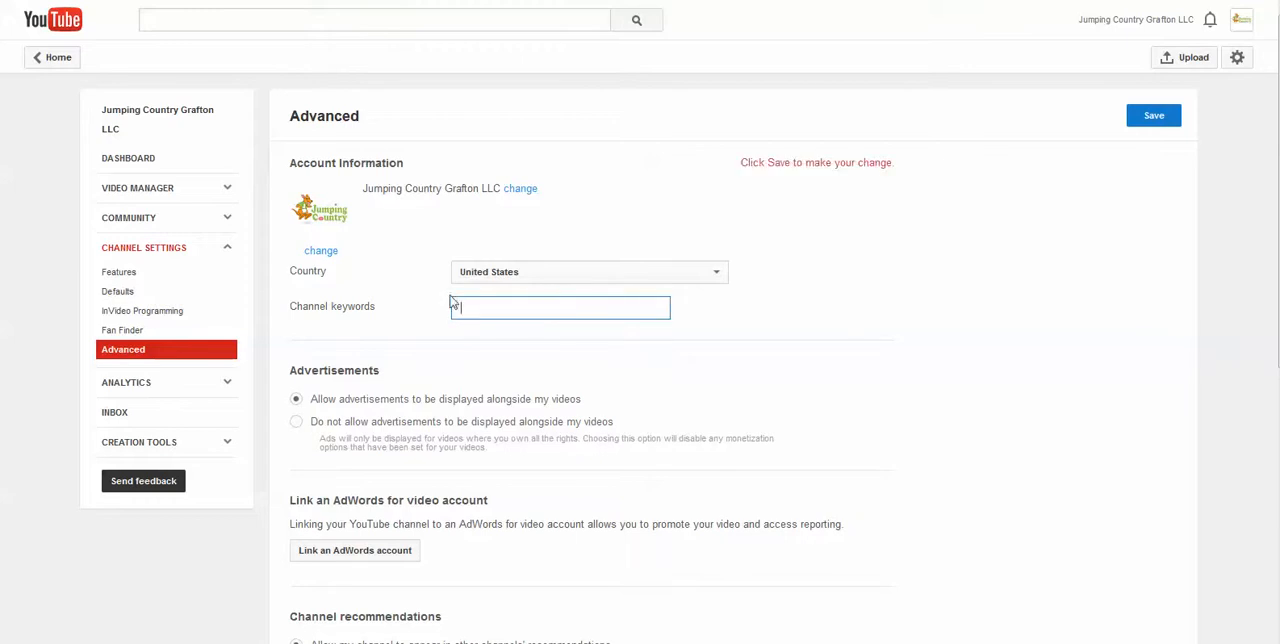
pyautogui.press('BackSpace')
pyautogui.click(551, 305)
pyautogui.click(803, 312)
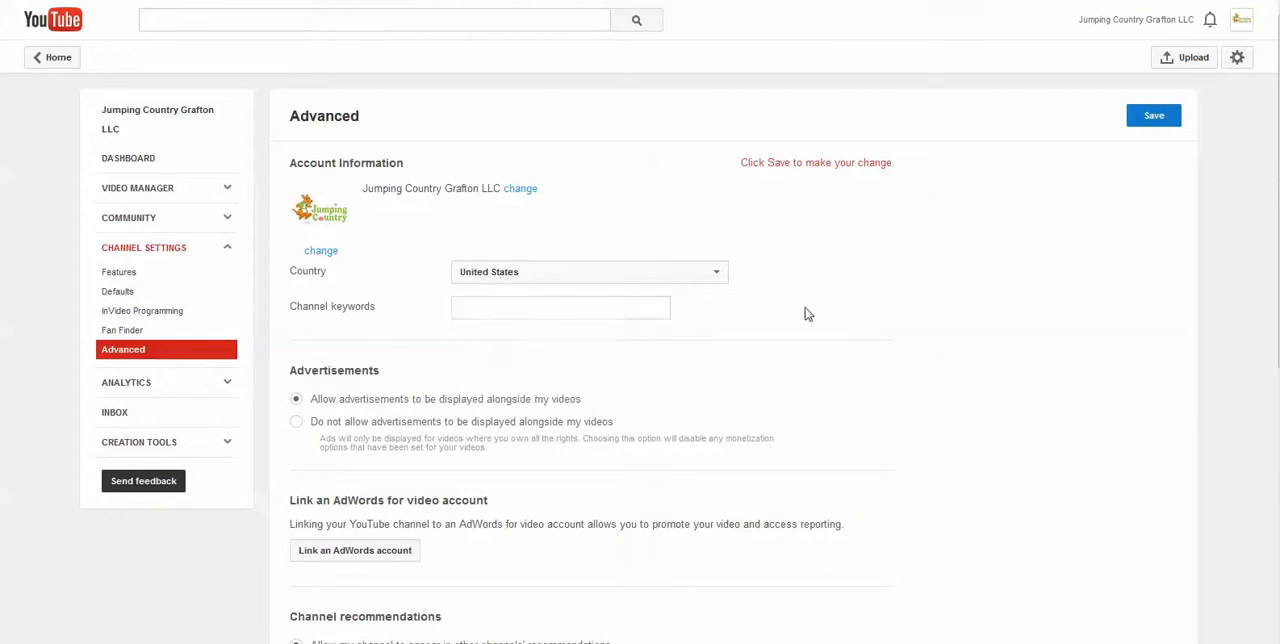
pyautogui.click(603, 311)
pyautogui.click(603, 311)
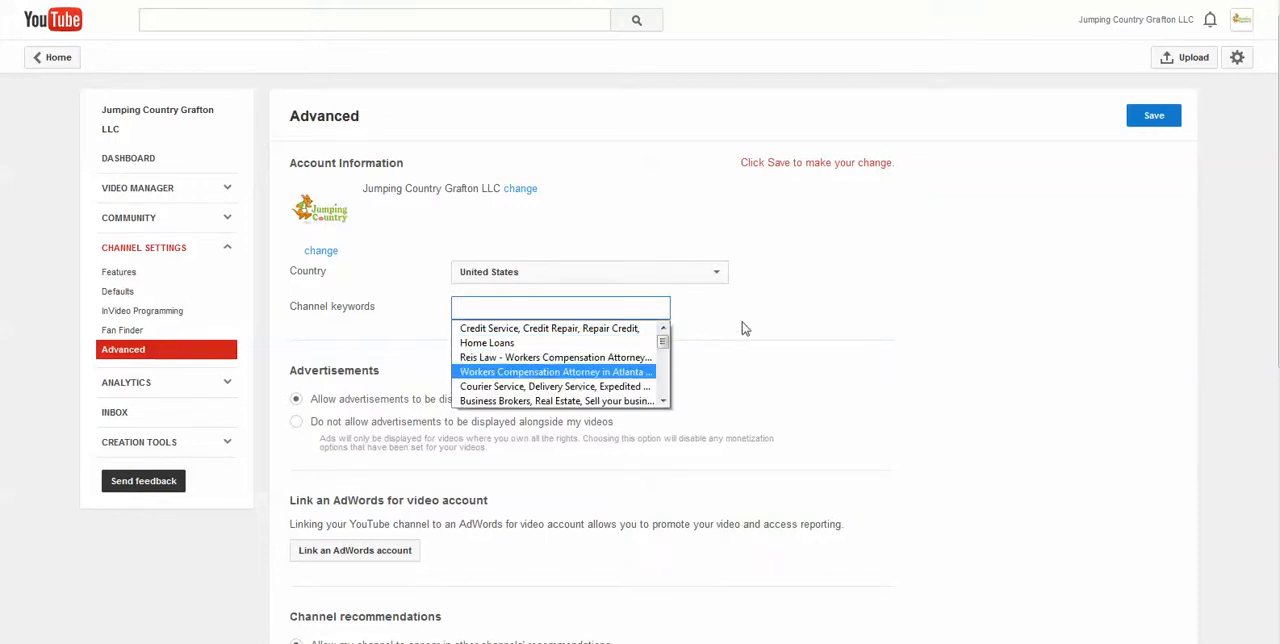
pyautogui.click(813, 321)
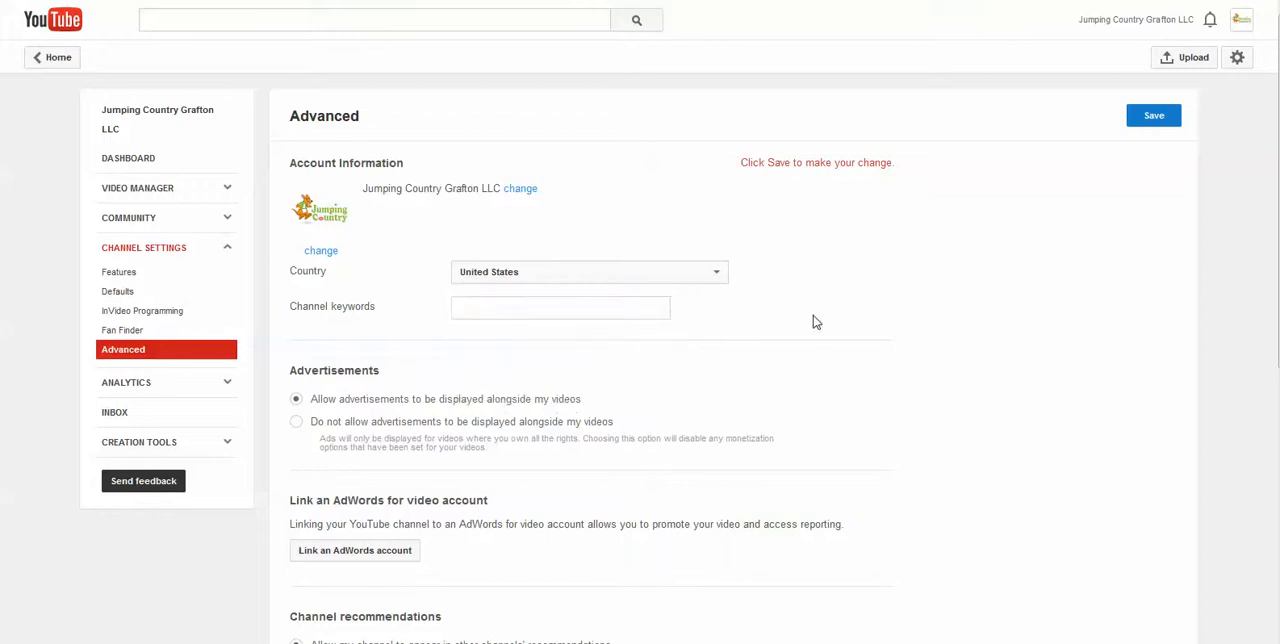
# Set the channel keywords to "Bouncy Houses, Bouncers, Party Rentals,"
pyautogui.click(529, 308)
pyautogui.write('Boun')
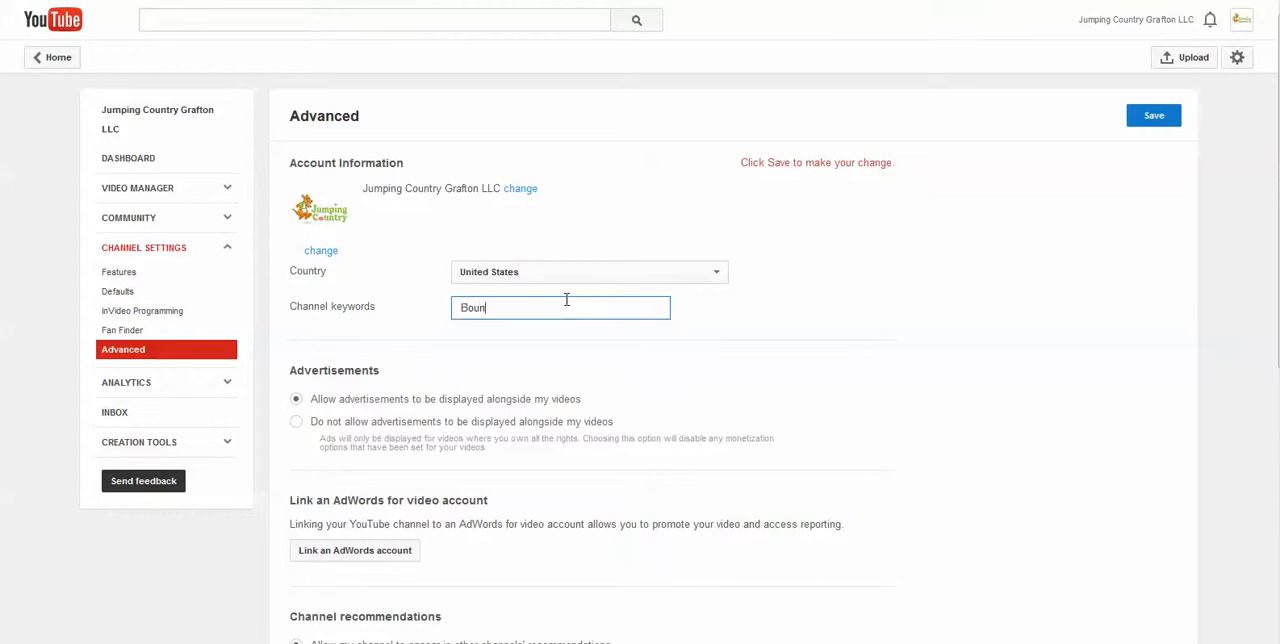
pyautogui.write('cy Houses, Bouncers,')
pyautogui.write('Party Rentals,')
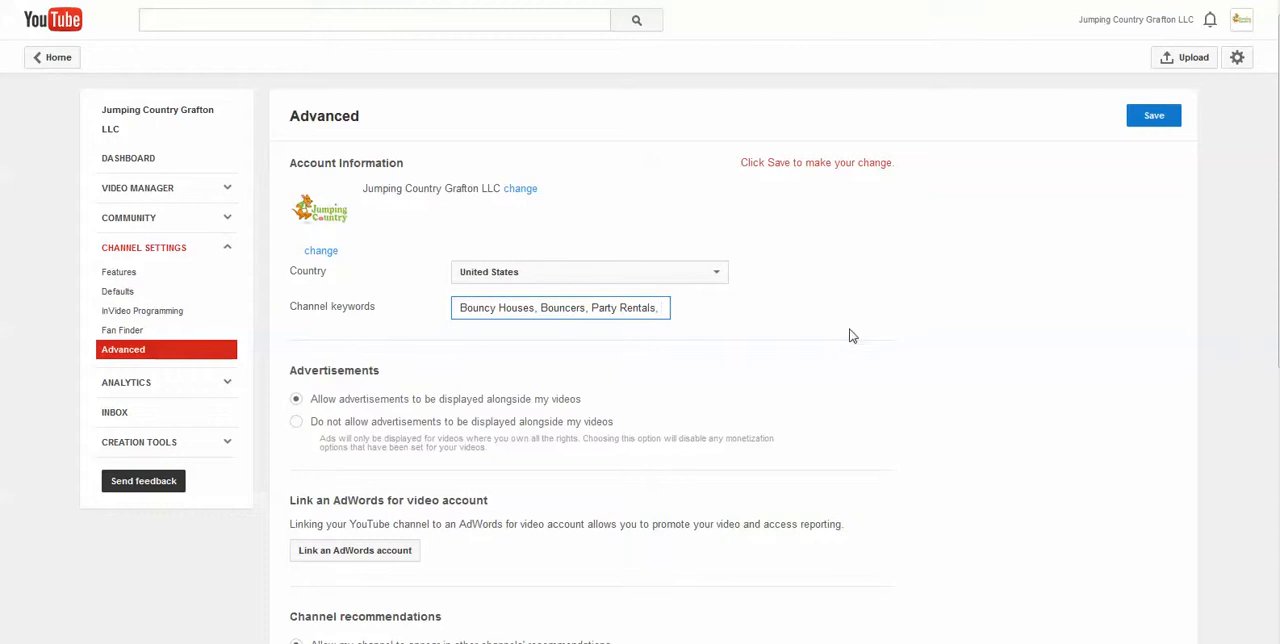
pyautogui.click(1057, 212)
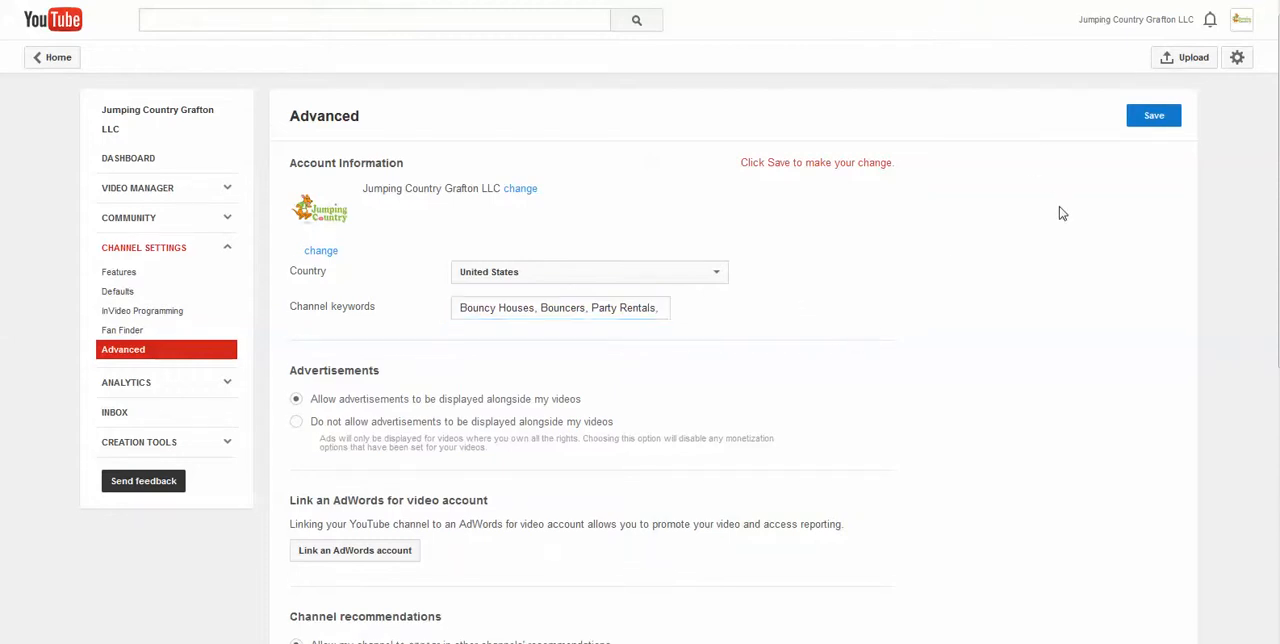
# Allow the channel to appear in other channels' recommendations
pyautogui.scroll(-3, 1060, 213)
pyautogui.scroll(-1, 1062, 213)
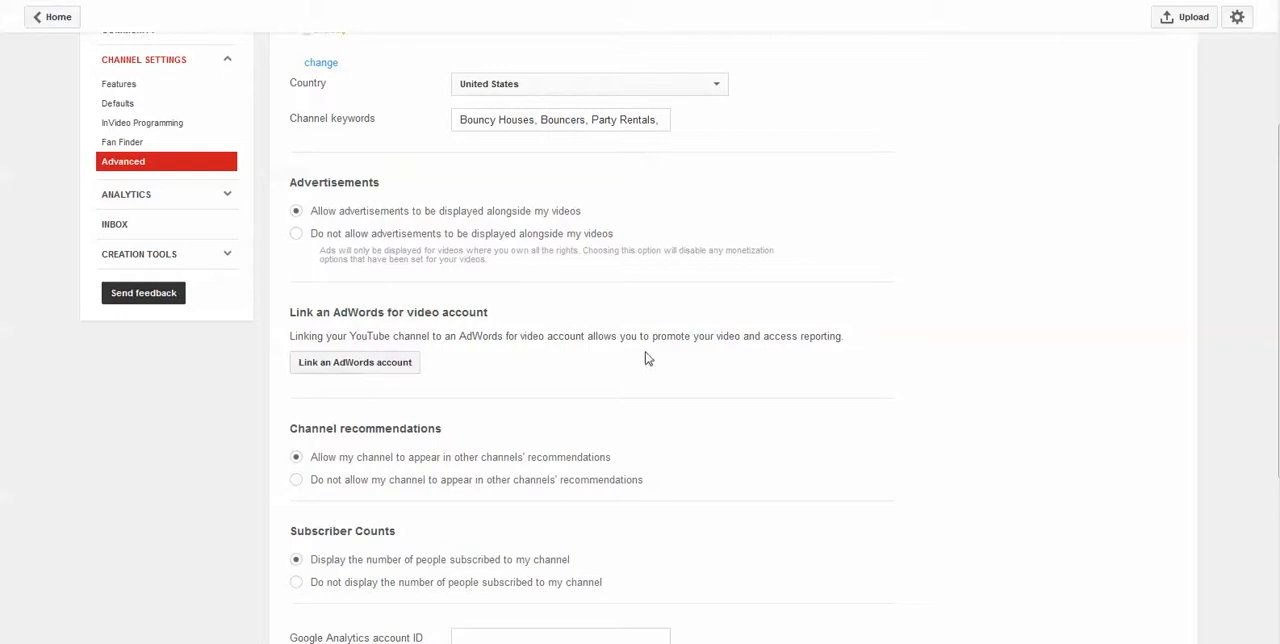
pyautogui.scroll(-2, 610, 295)
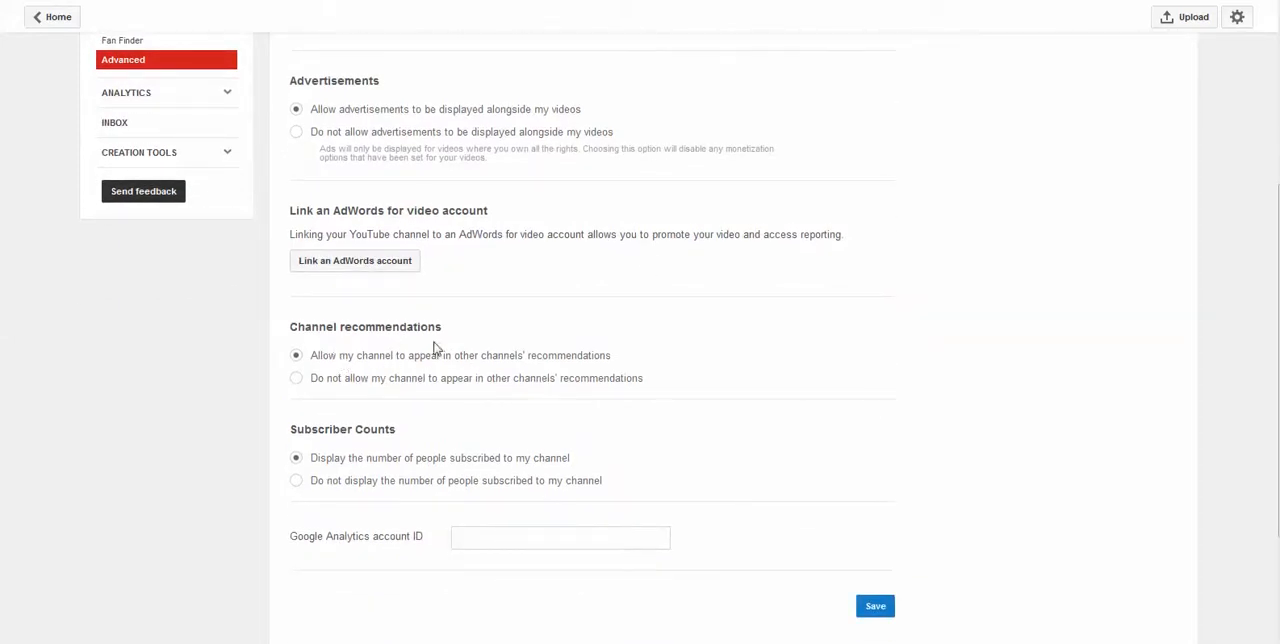
pyautogui.doubleClick(467, 356)
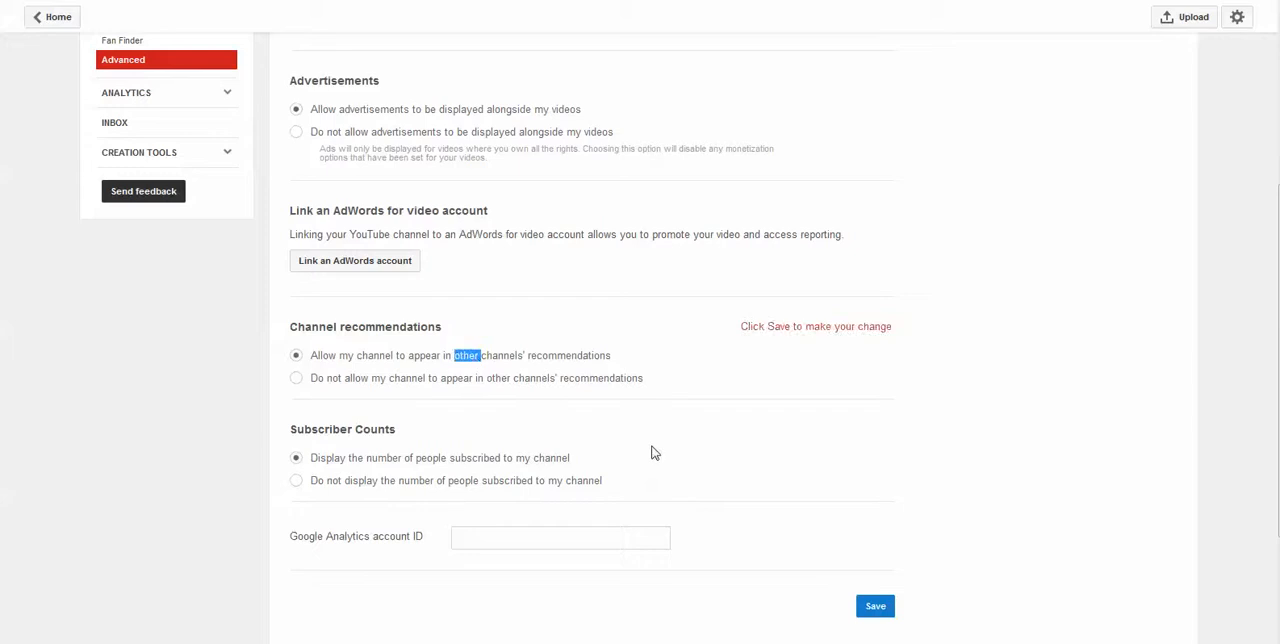
# Fill in the Google Analytics account ID and save the advanced channel settings
pyautogui.scroll(-1, 520, 470)
pyautogui.click(507, 440)
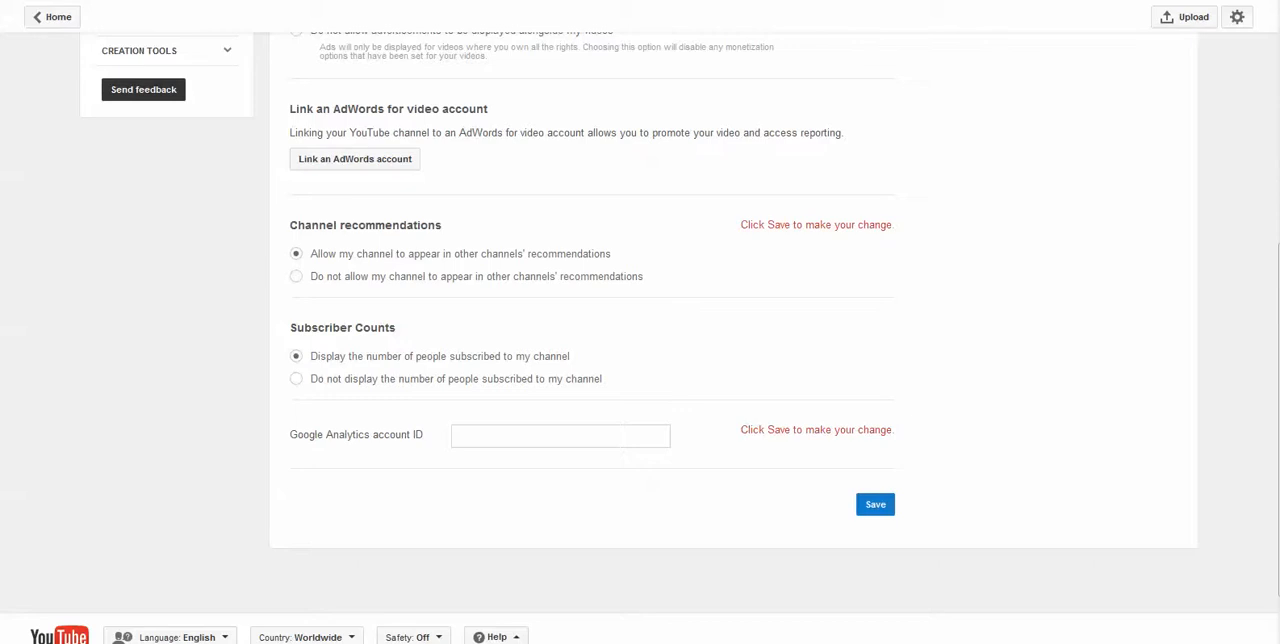
pyautogui.doubleClick(568, 436)
pyautogui.click(568, 485)
pyautogui.click(885, 503)
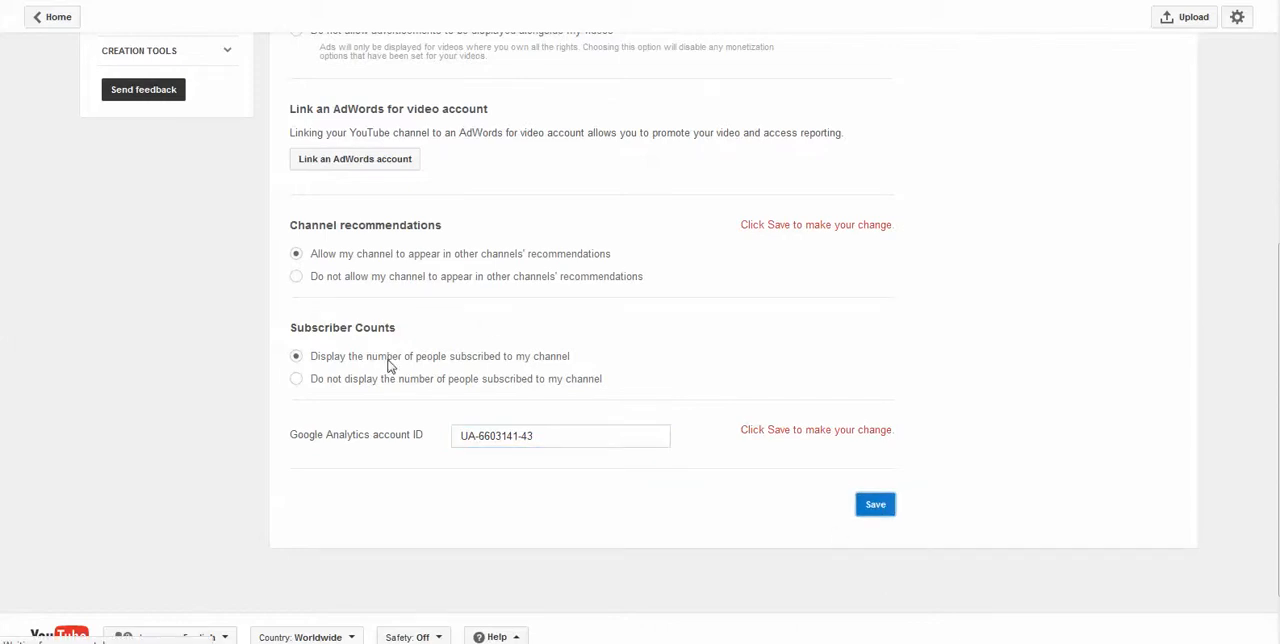
pyautogui.scroll(-5, 829, 374)
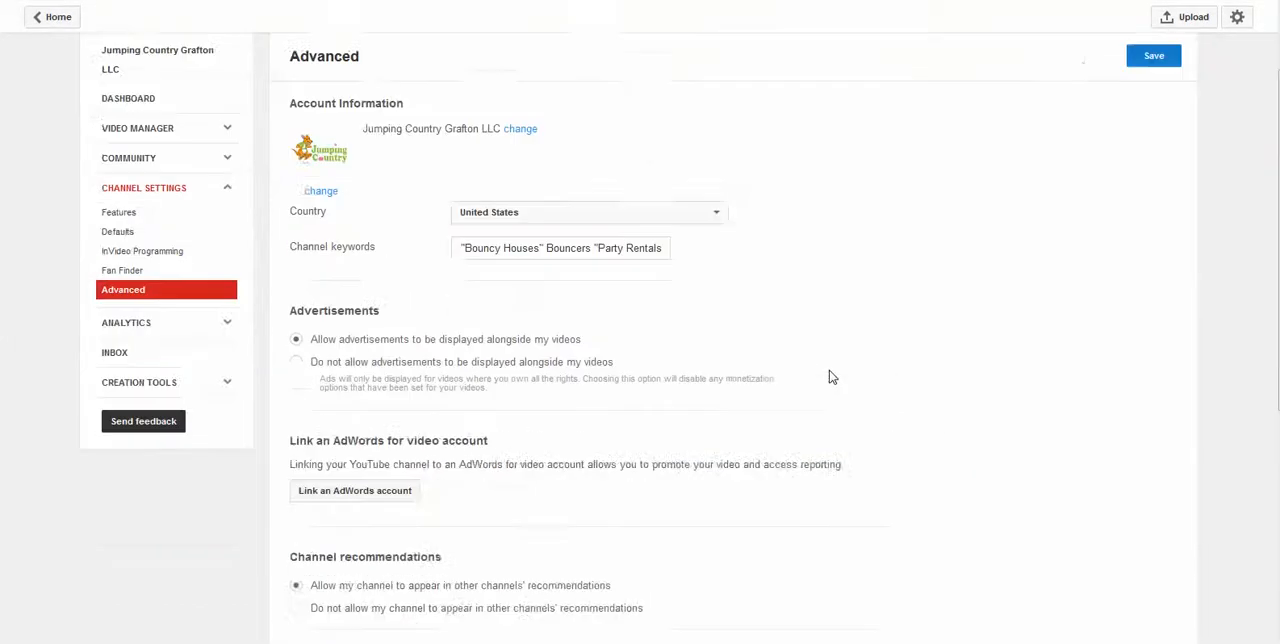
pyautogui.scroll(6, 829, 374)
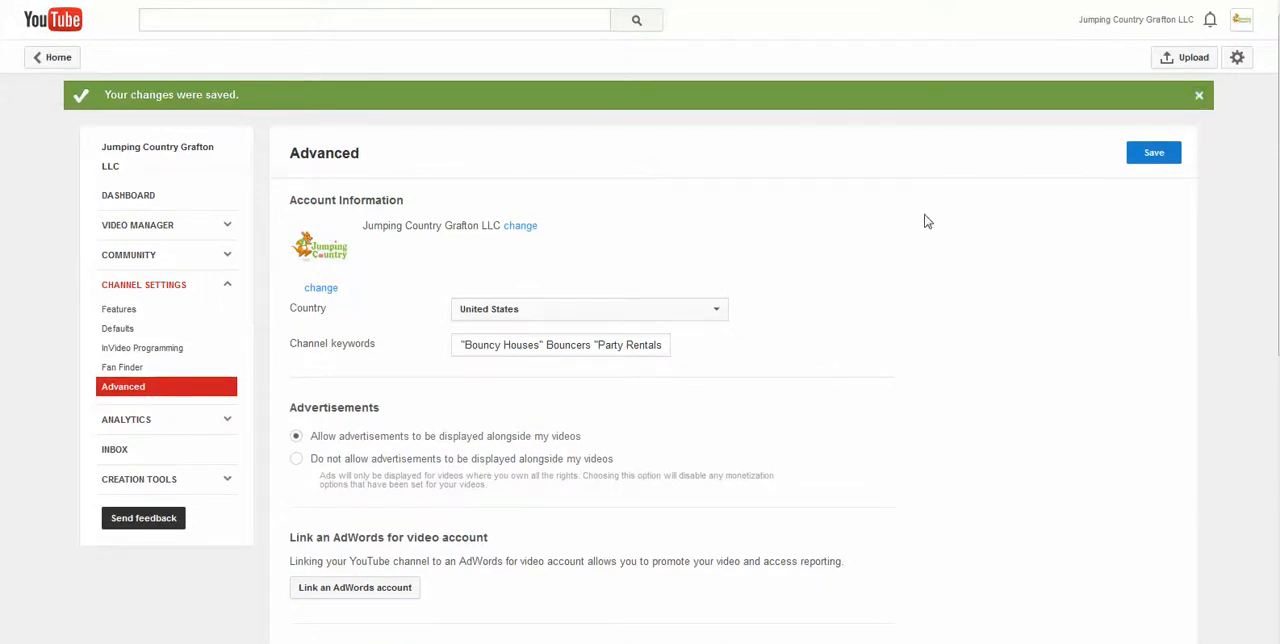
pyautogui.click(150, 196)
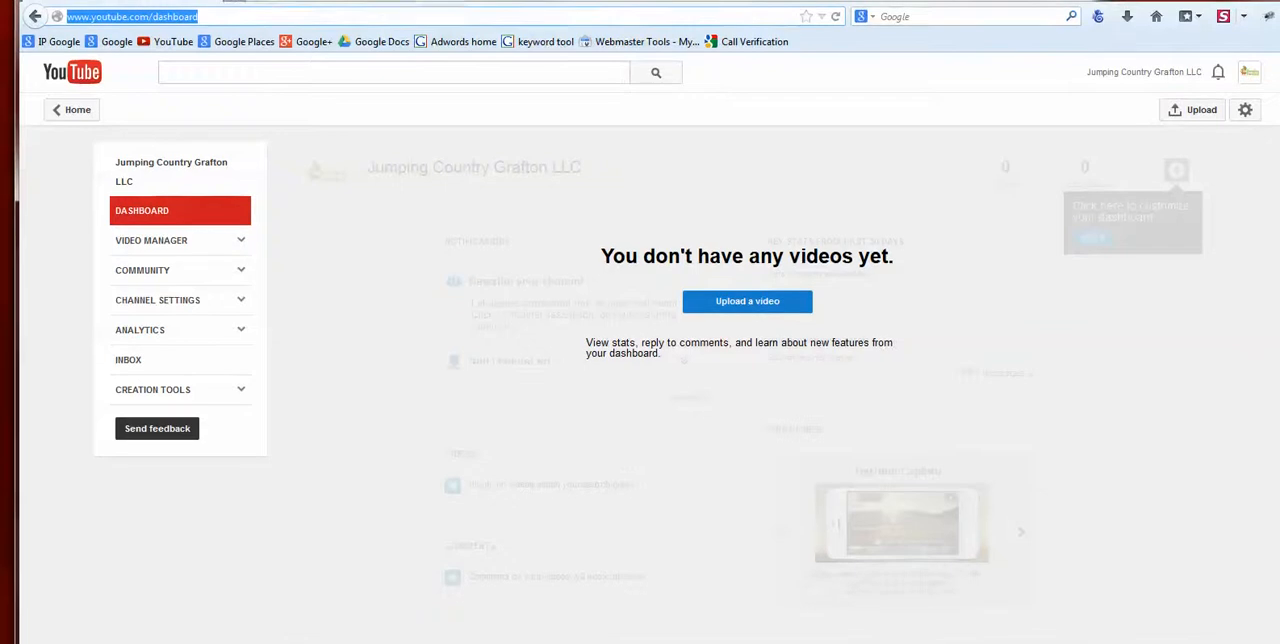
pyautogui.click(216, 24)
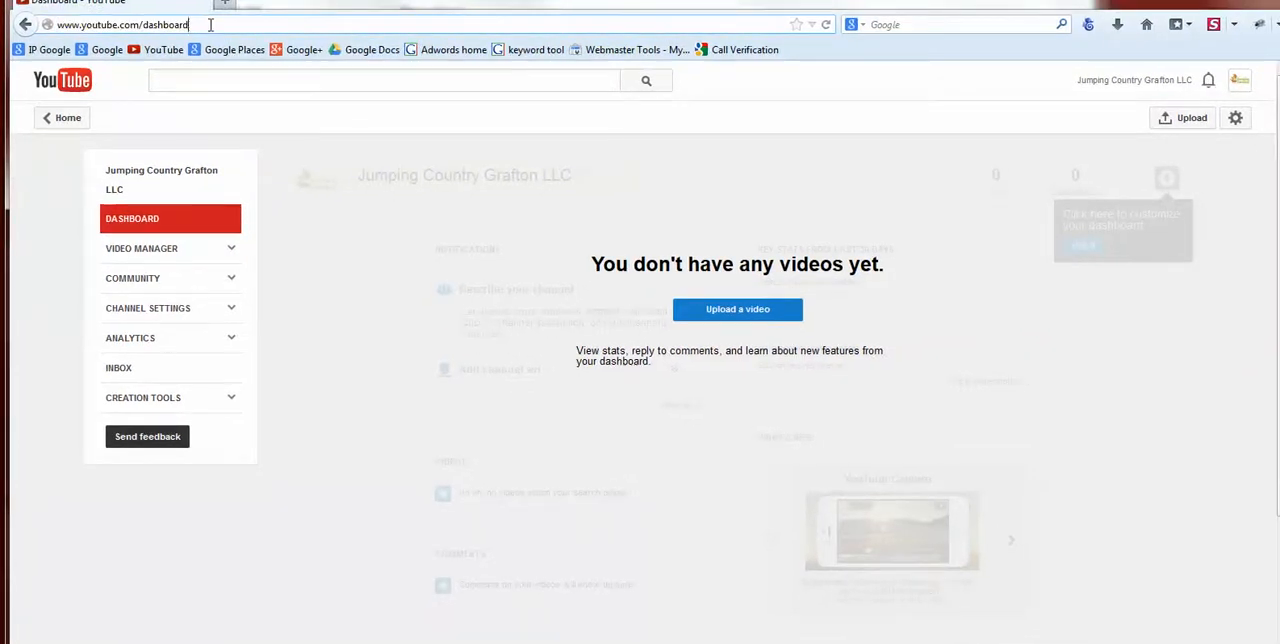
pyautogui.press('BackSpace')
pyautogui.press('BackSpace')
pyautogui.press('BackSpace')
pyautogui.press('BackSpace')
pyautogui.press('BackSpace')
pyautogui.press('BackSpace')
pyautogui.press('BackSpace')
pyautogui.press('BackSpace')
pyautogui.press('BackSpace')
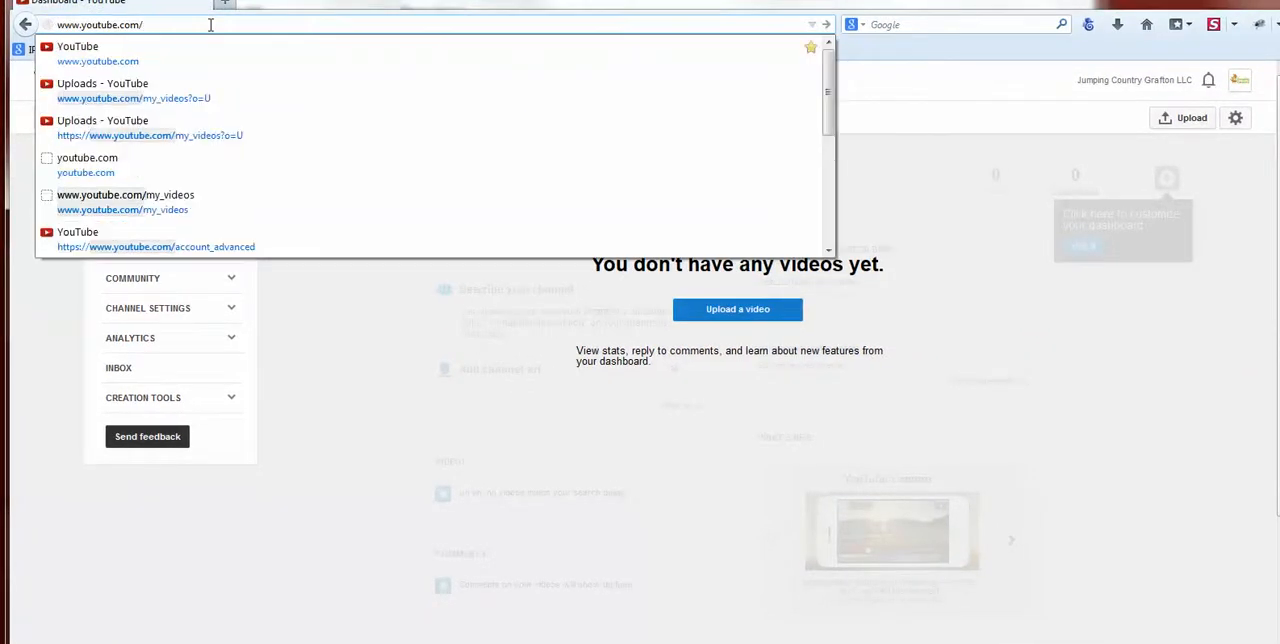
pyautogui.write('settings')
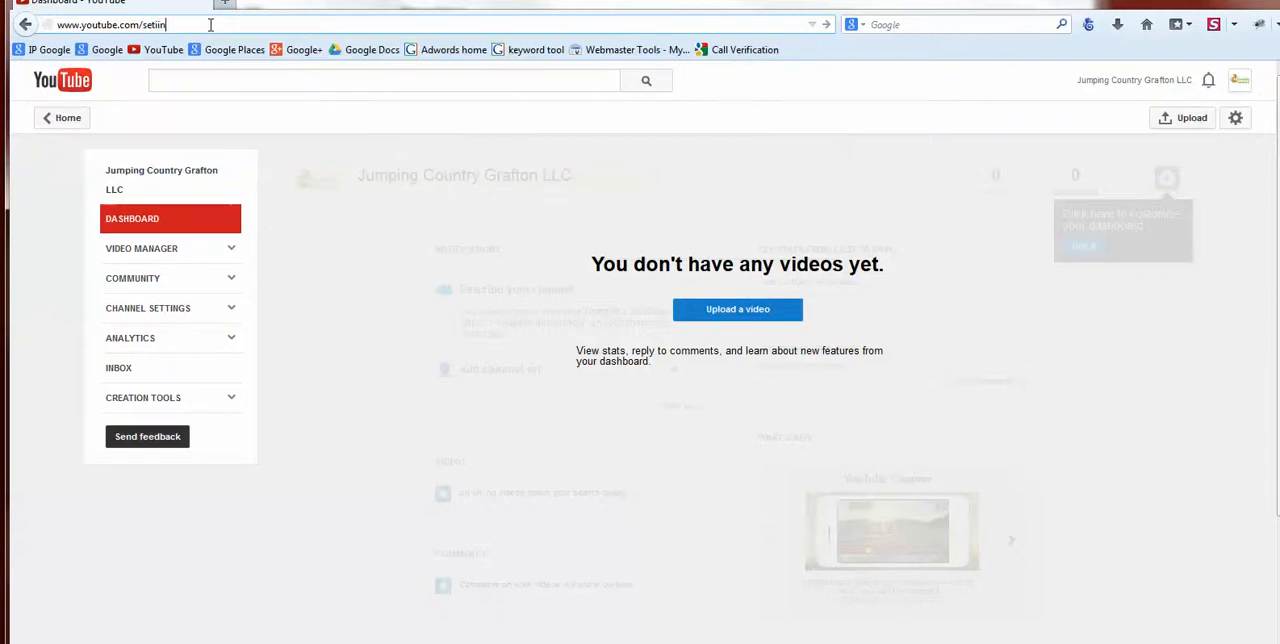
pyautogui.press('BackSpace')
pyautogui.press('BackSpace')
pyautogui.write('tings-advanced')
pyautogui.press('Return')
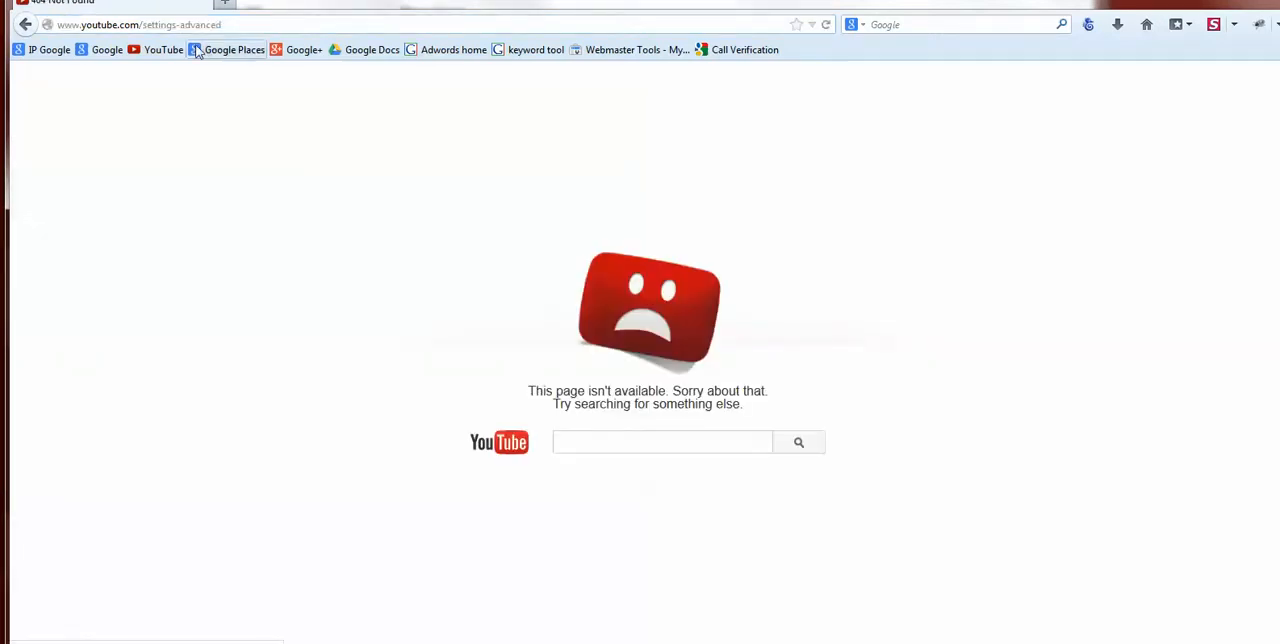
pyautogui.click(181, 26)
pyautogui.press('Home')
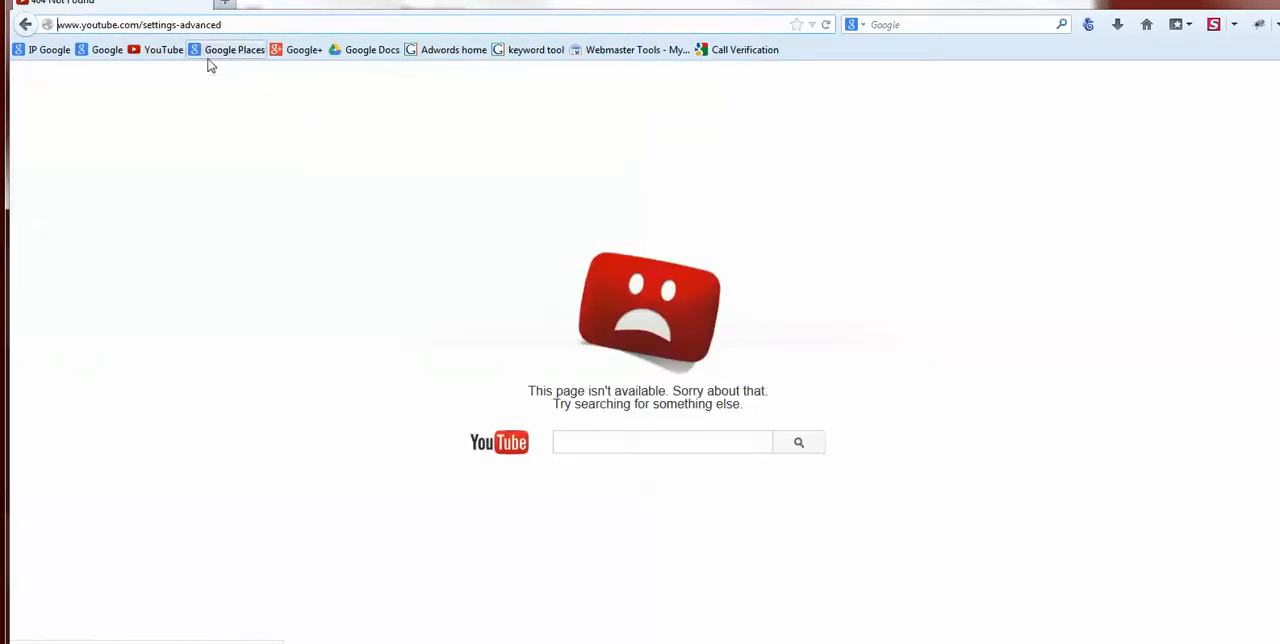
pyautogui.press('Right')
pyautogui.press('Right')
pyautogui.press('Right')
pyautogui.press('Right')
pyautogui.press('Right')
pyautogui.press('Right')
pyautogui.press('Right')
pyautogui.press('Right')
pyautogui.press('Right')
pyautogui.press('Right')
pyautogui.press('Right')
pyautogui.press('Right')
pyautogui.press('Right')
pyautogui.press('Right')
pyautogui.press('Right')
pyautogui.press('Right')
pyautogui.press('Right')
pyautogui.press('Right')
pyautogui.press('Right')
pyautogui.press('BackSpace')
pyautogui.write('_')
pyautogui.press('Return')
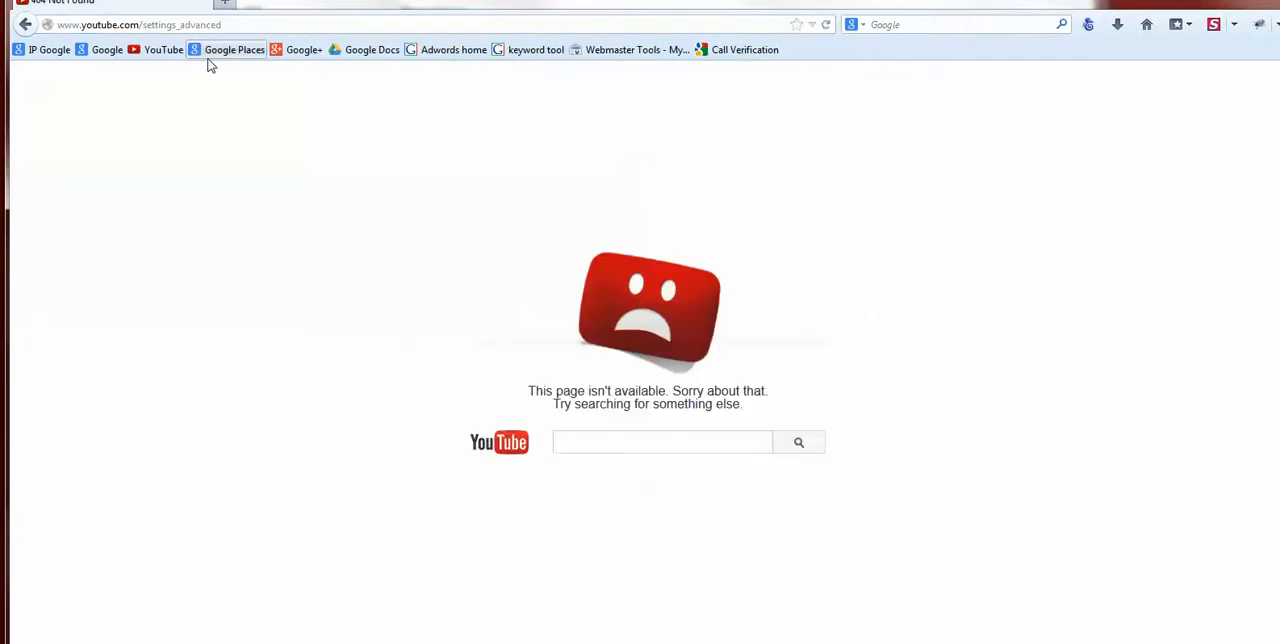
pyautogui.press('F11')
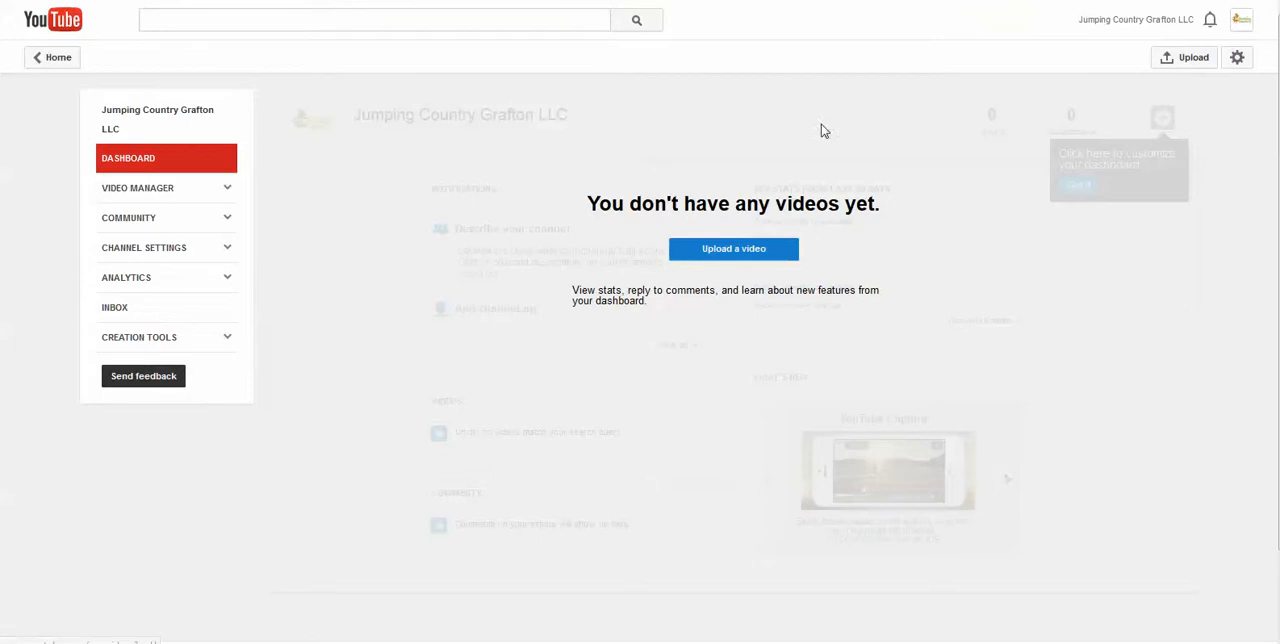
# Open the channel's additional features from the YouTube settings and complete the account verification
pyautogui.click(1180, 22)
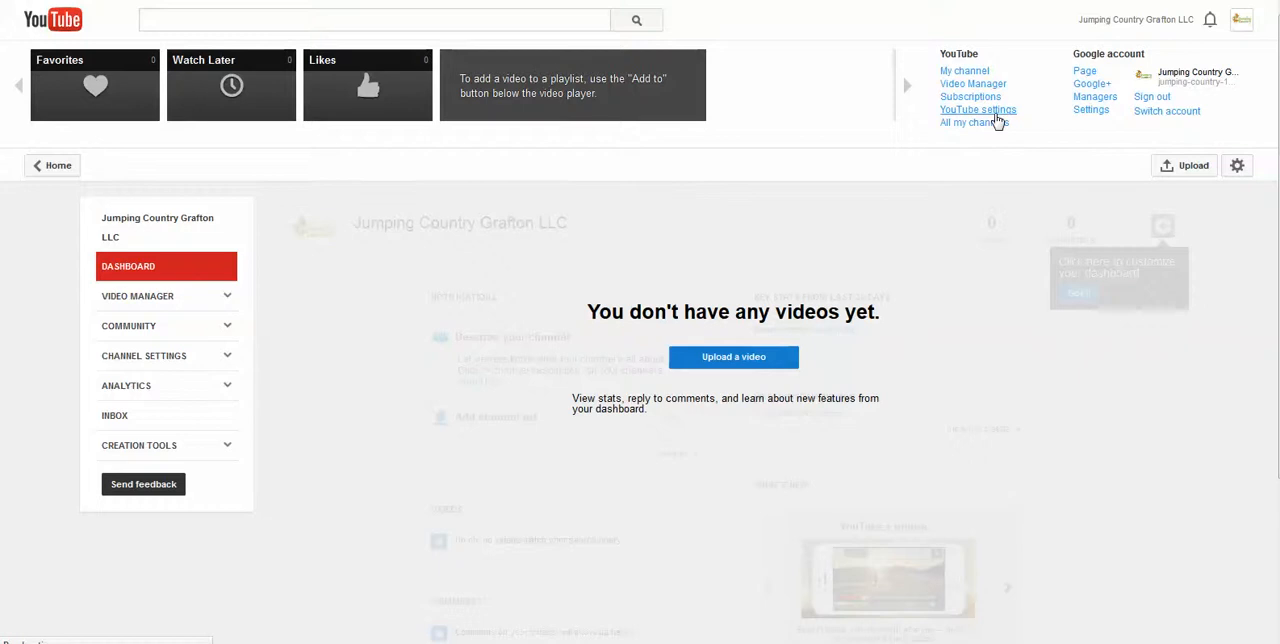
pyautogui.click(990, 112)
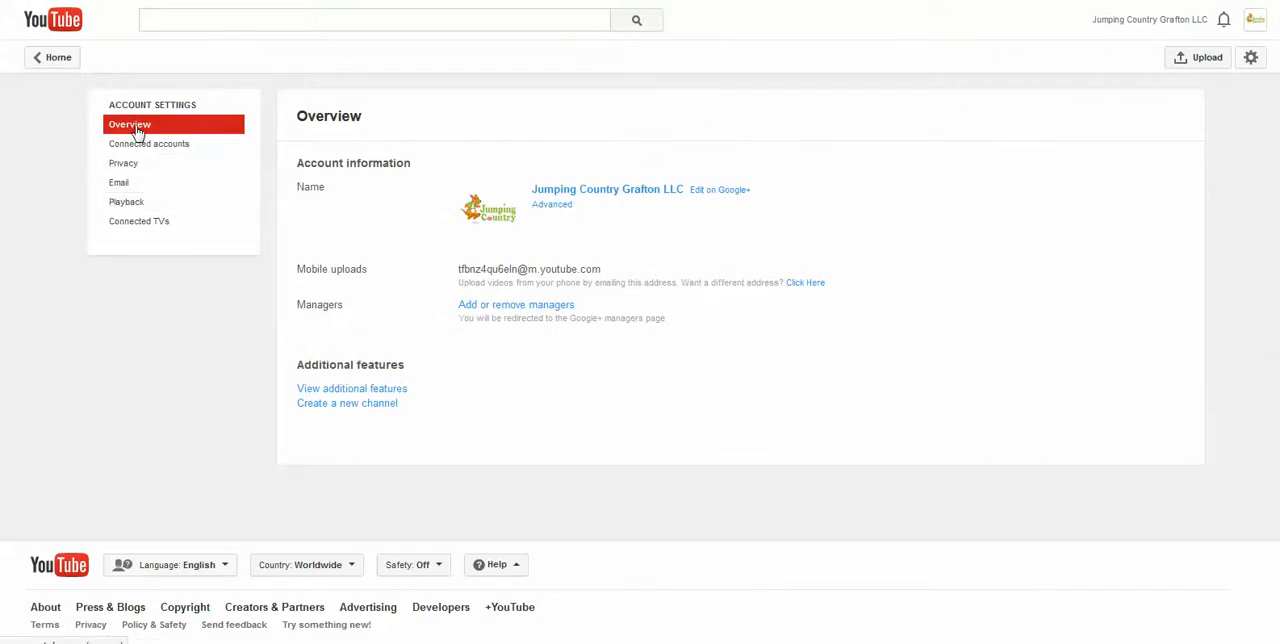
pyautogui.click(340, 392)
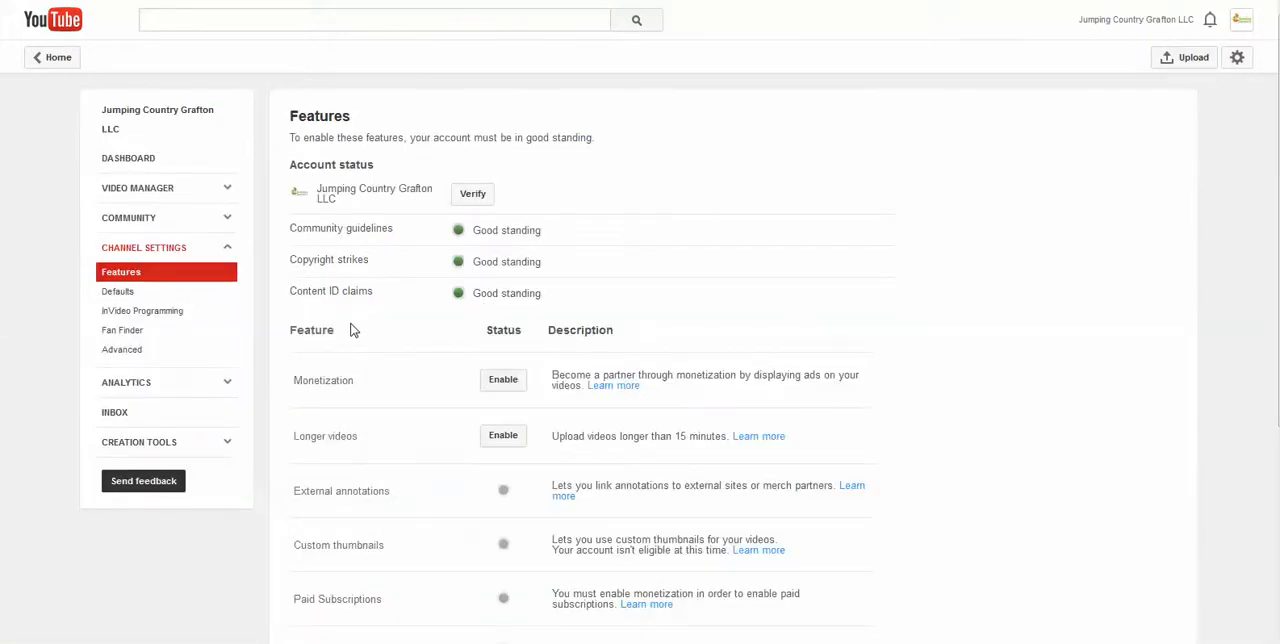
pyautogui.scroll(-1, 380, 250)
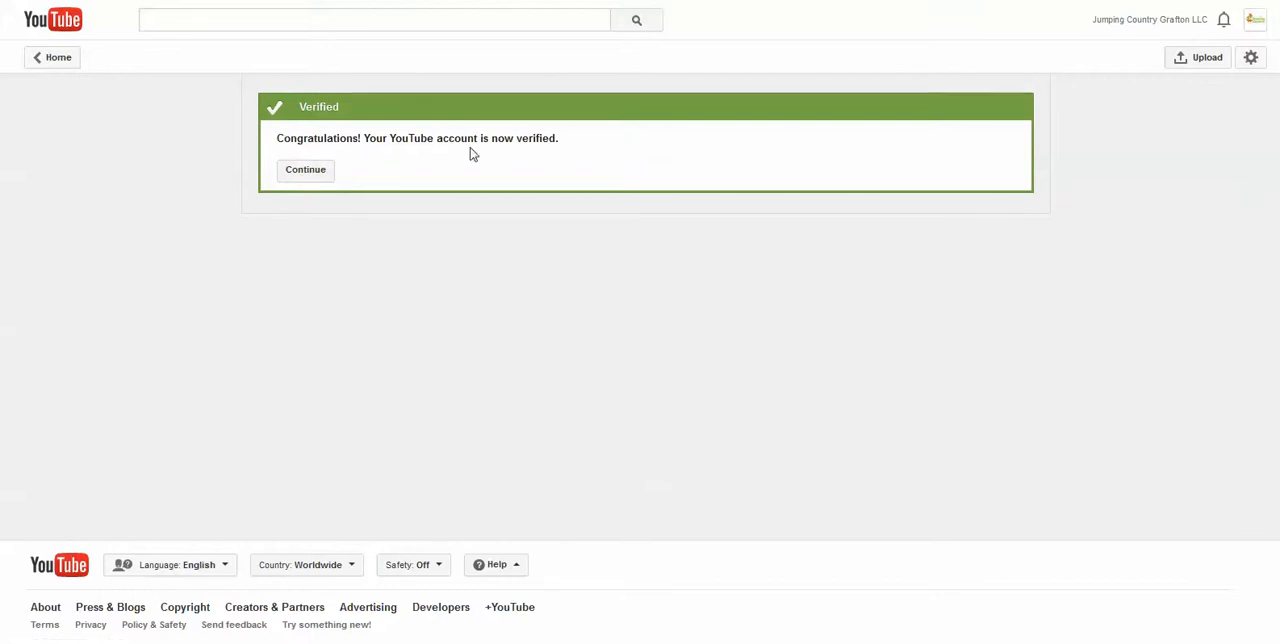
pyautogui.click(308, 177)
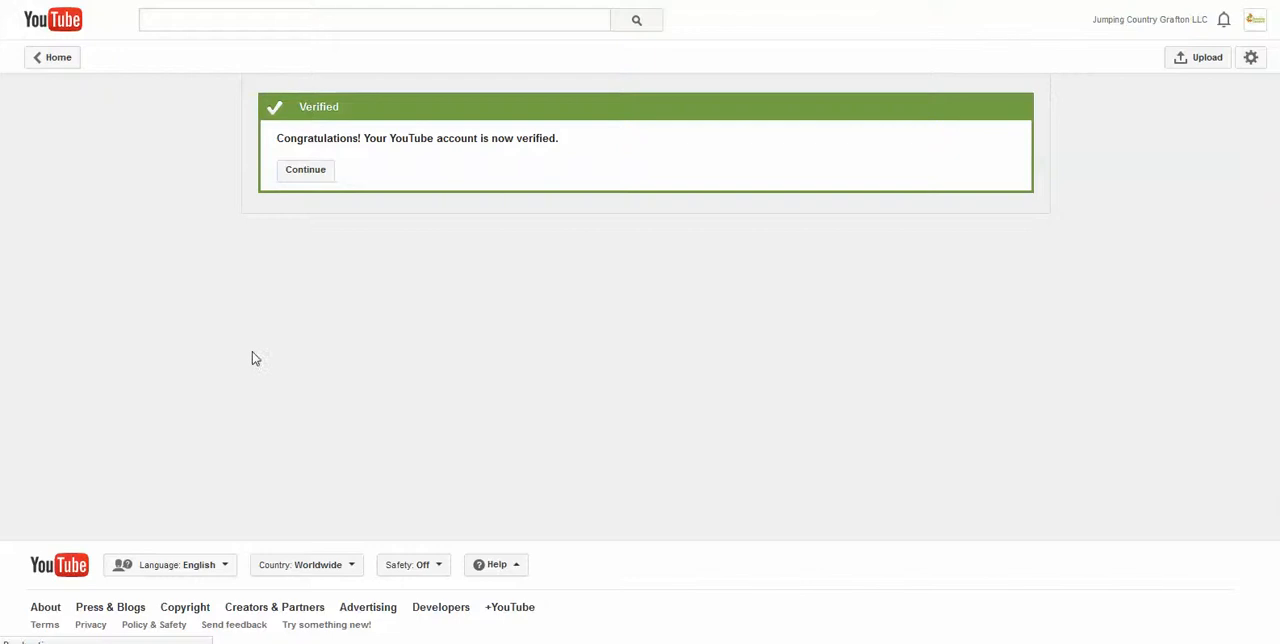
# Enable the account for monetization, agreeing to all three statements of the YouTube Monetization Agreement
pyautogui.scroll(-1, 575, 241)
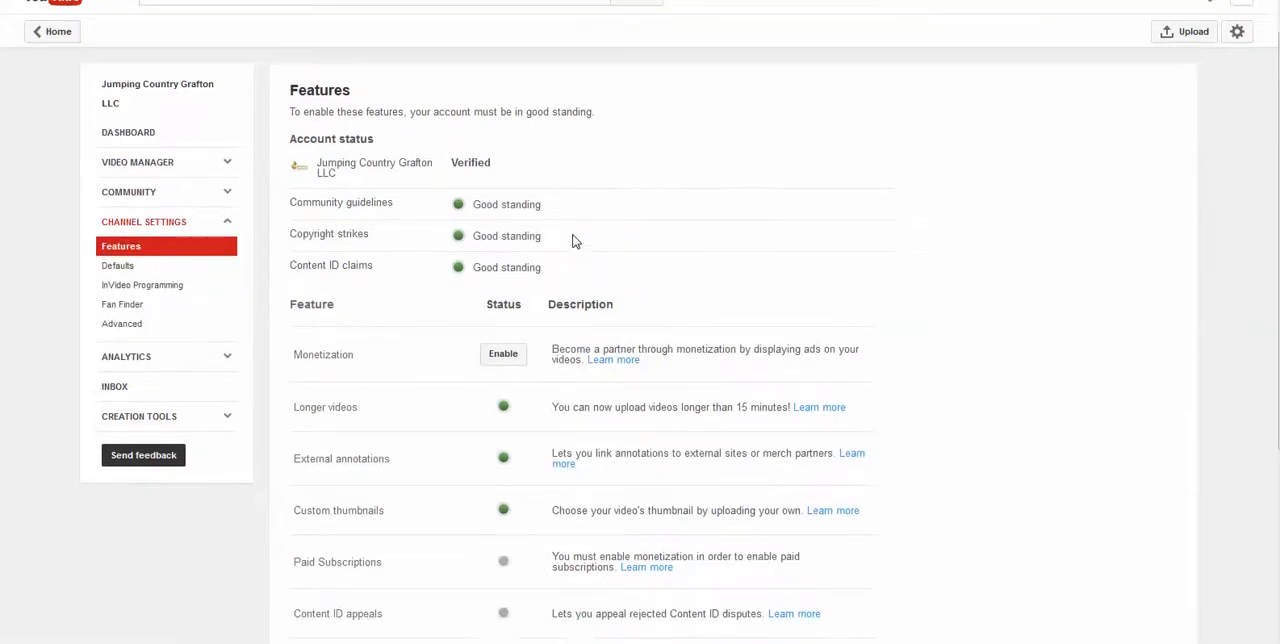
pyautogui.scroll(-1, 575, 241)
pyautogui.click(504, 291)
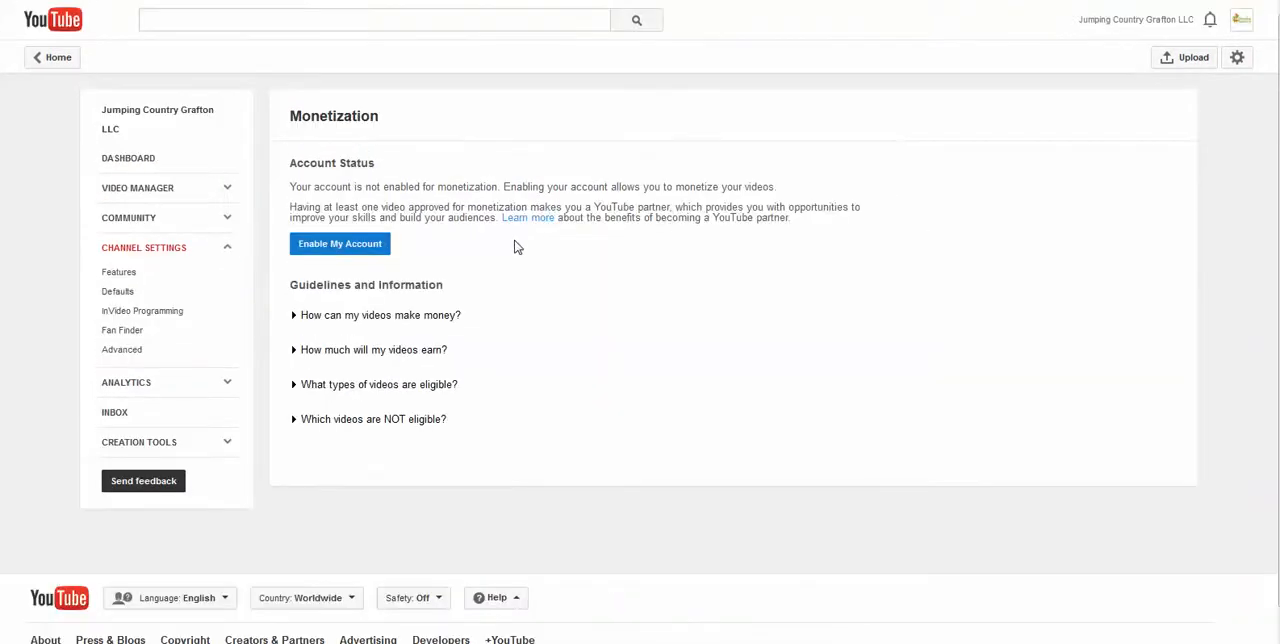
pyautogui.click(388, 250)
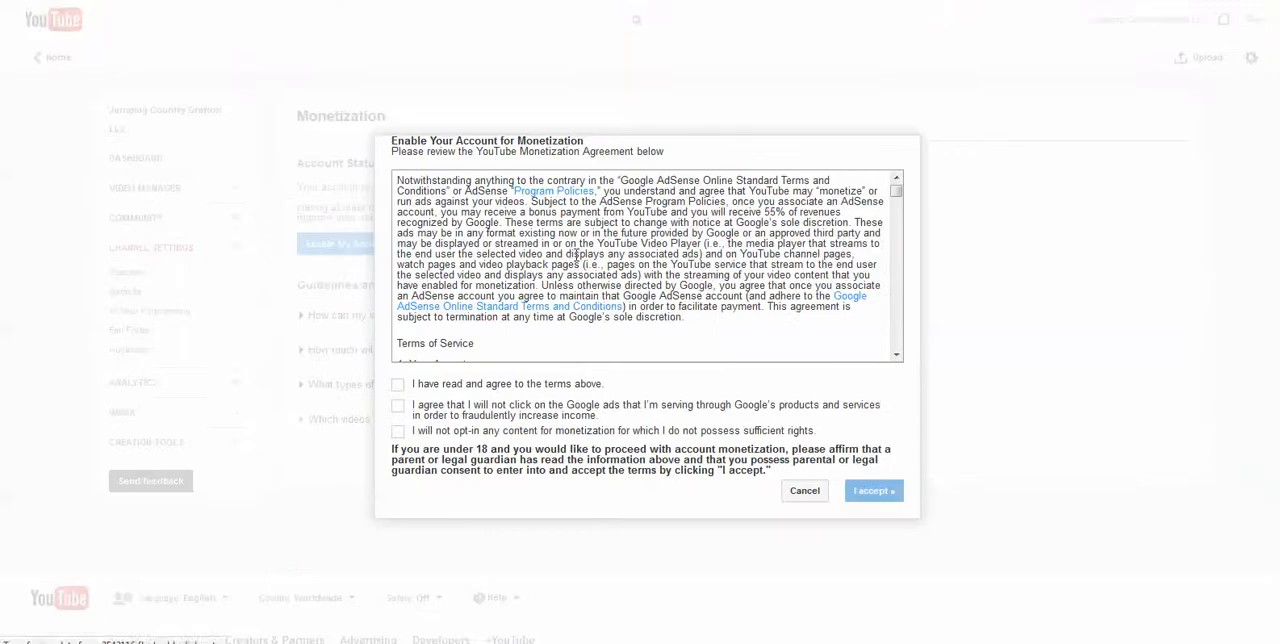
pyautogui.click(397, 384)
pyautogui.click(397, 405)
pyautogui.click(397, 431)
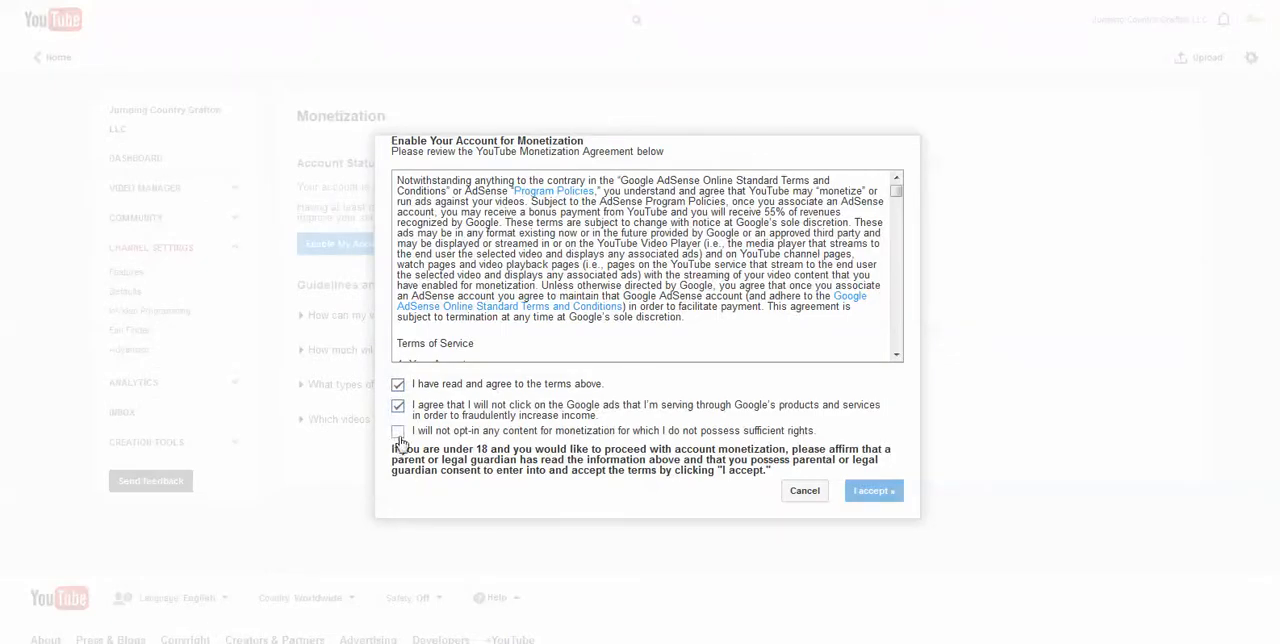
pyautogui.click(855, 491)
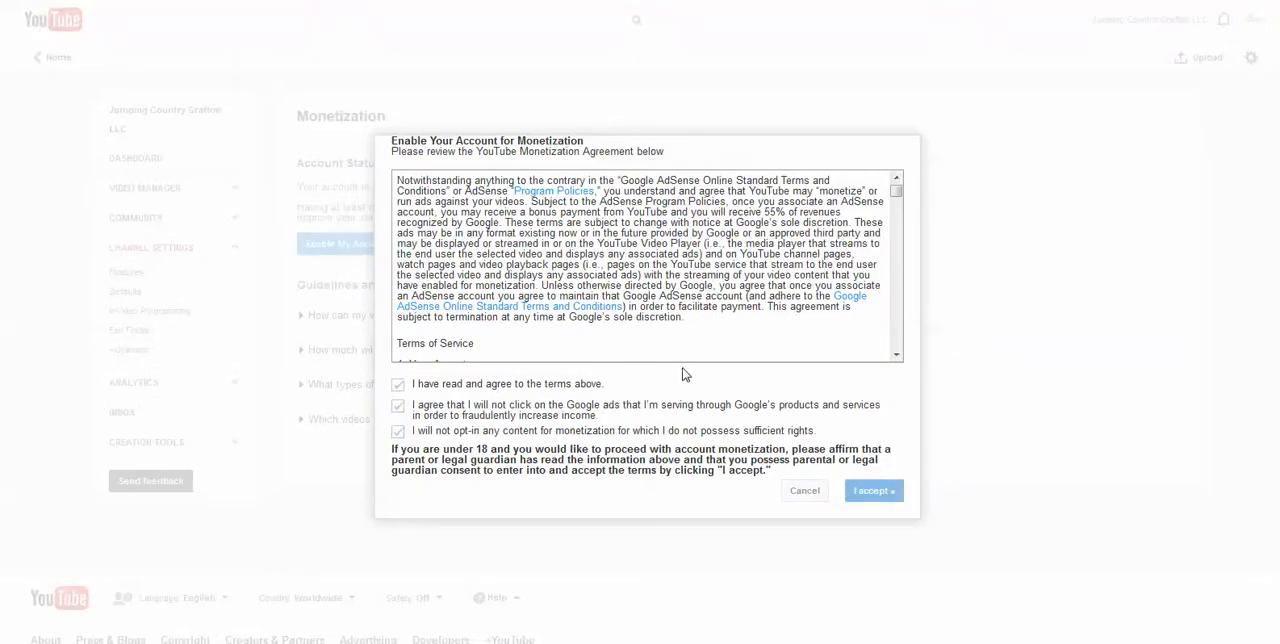
pyautogui.click(829, 360)
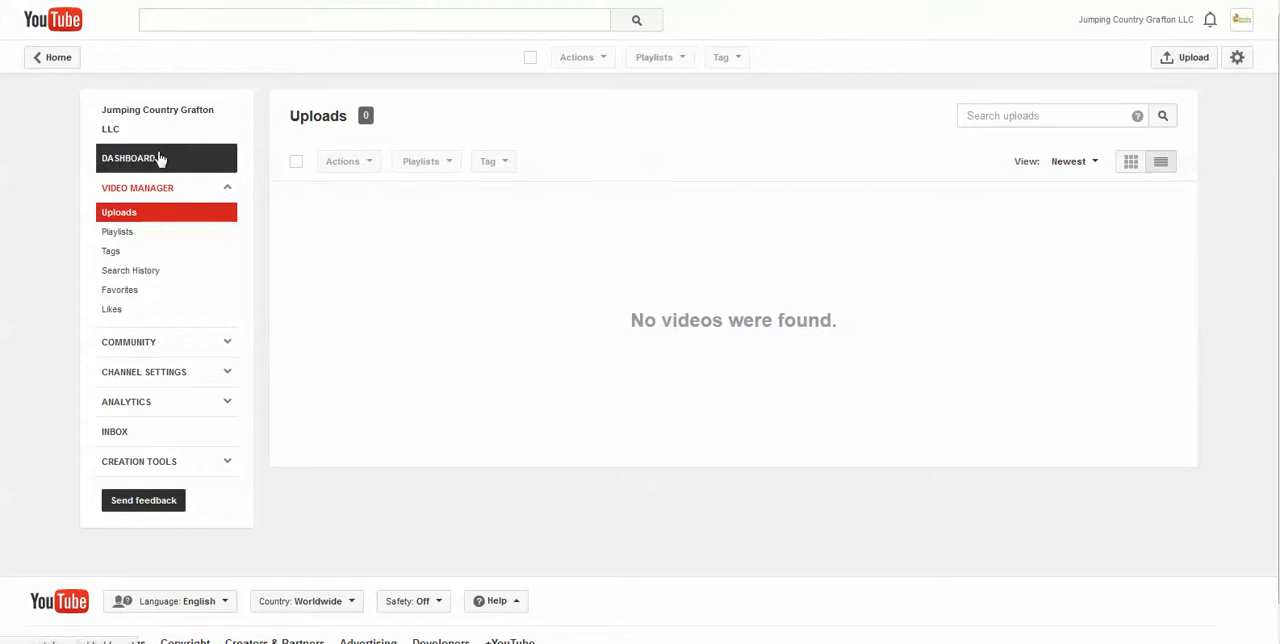
# Review the account's overview and privacy settings, and open the video upload page
pyautogui.click(1100, 19)
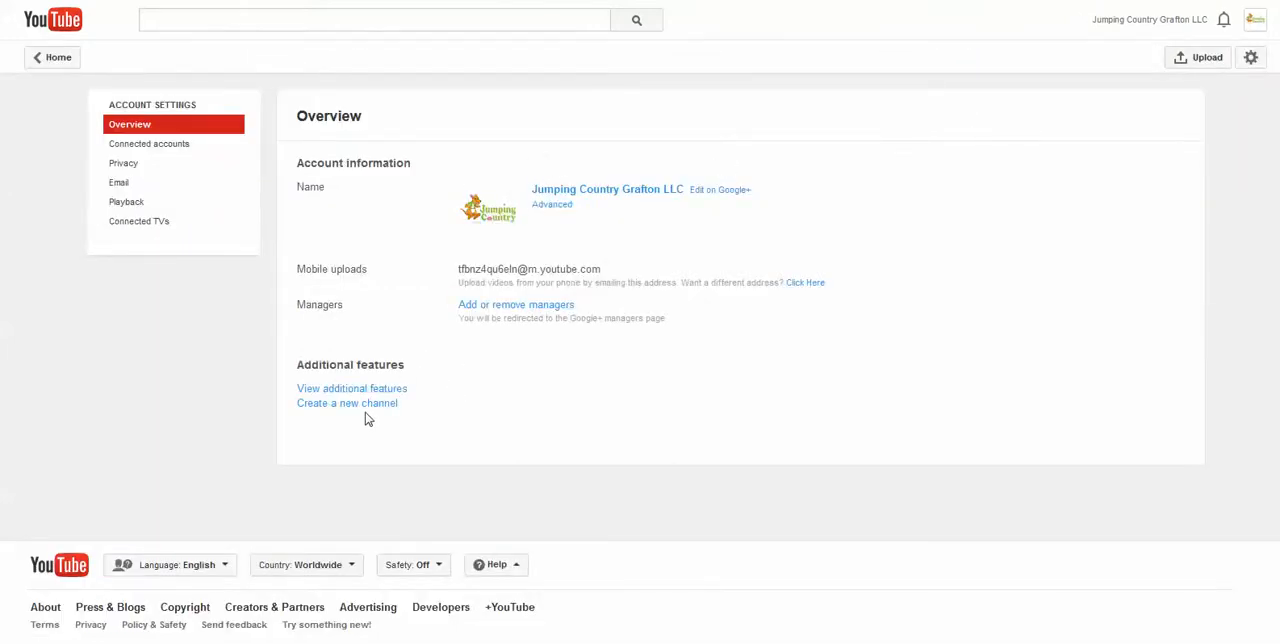
pyautogui.click(113, 147)
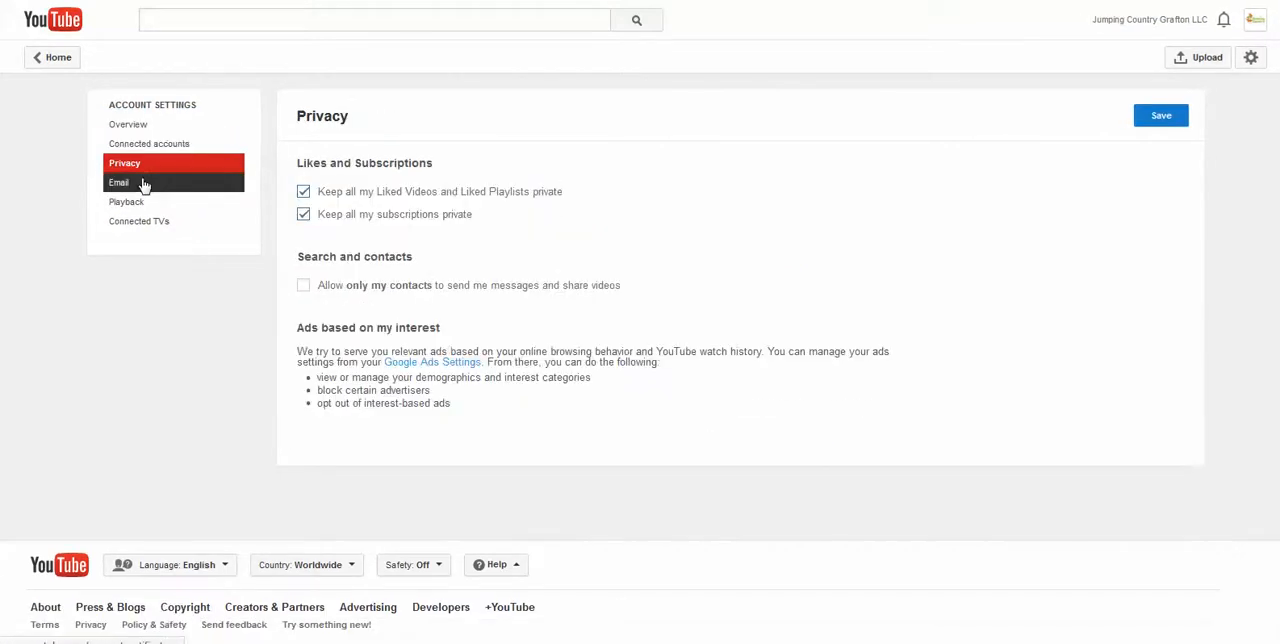
pyautogui.click(153, 126)
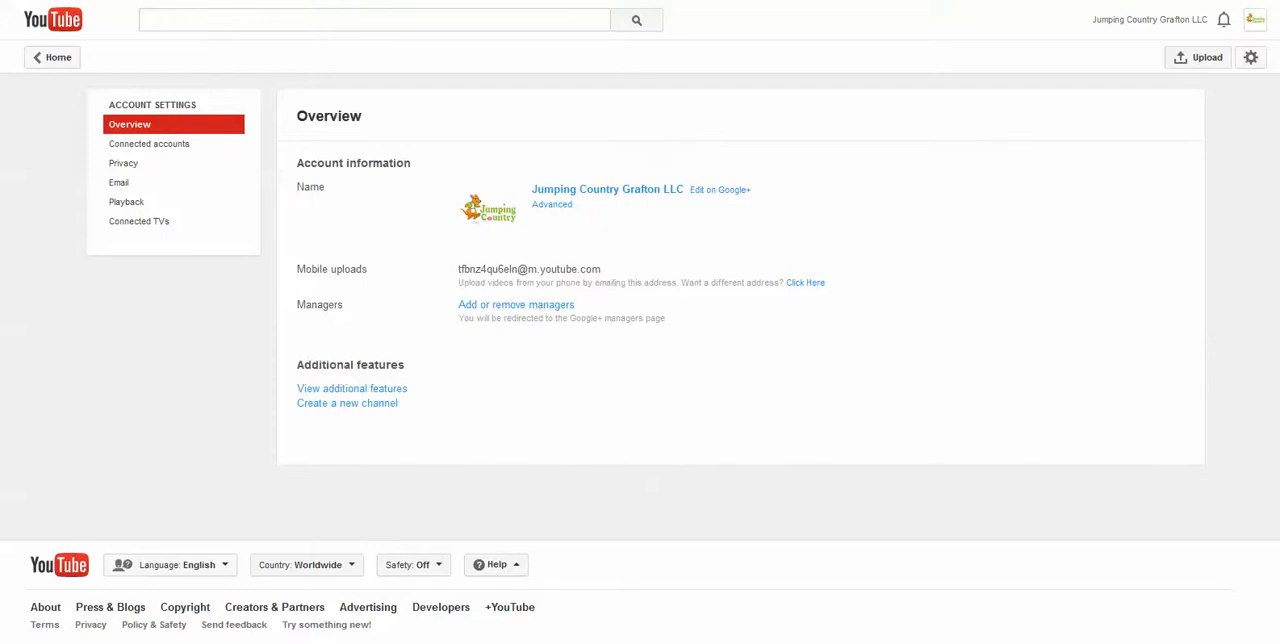
pyautogui.click(1200, 60)
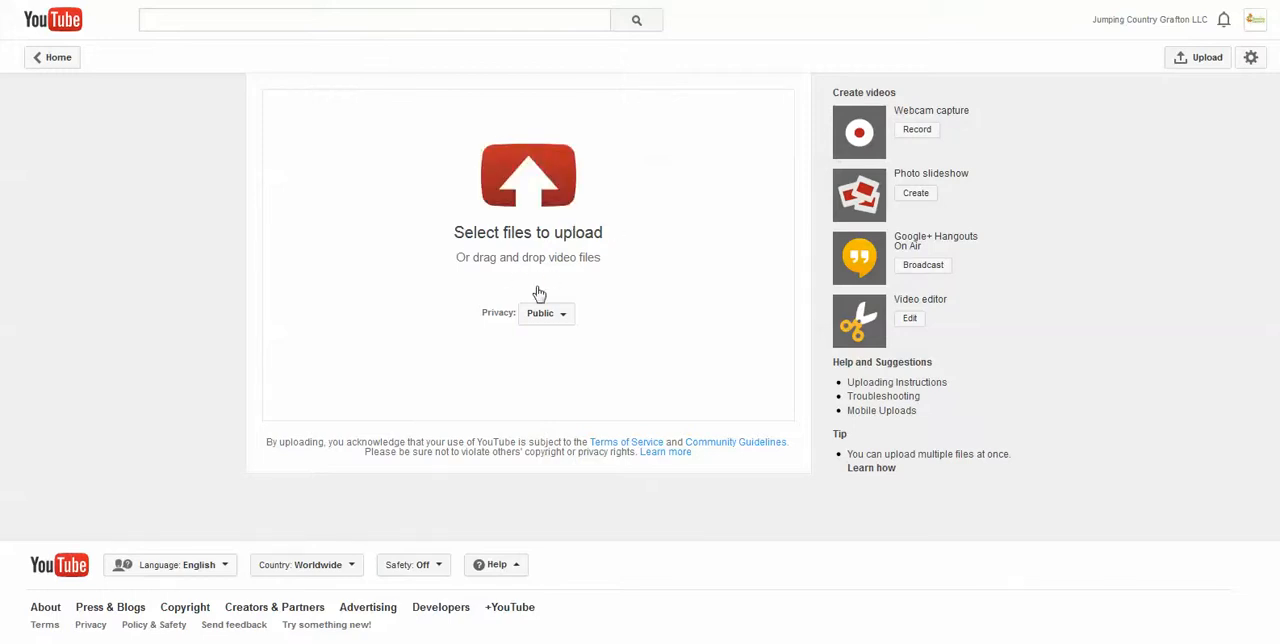
# Start renaming the Jumping video file in New folder, entering the name Jumping Bounce Houses
pyautogui.moveTo(0, 32); pyautogui.dragTo(596, 32)
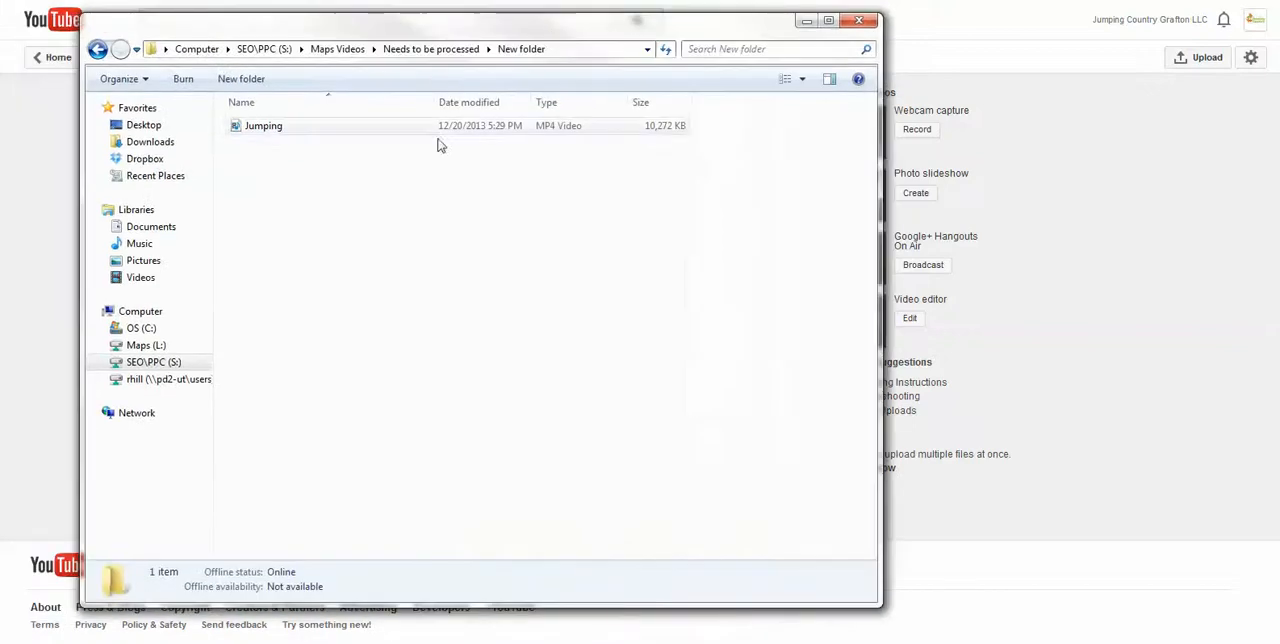
pyautogui.rightClick(266, 130)
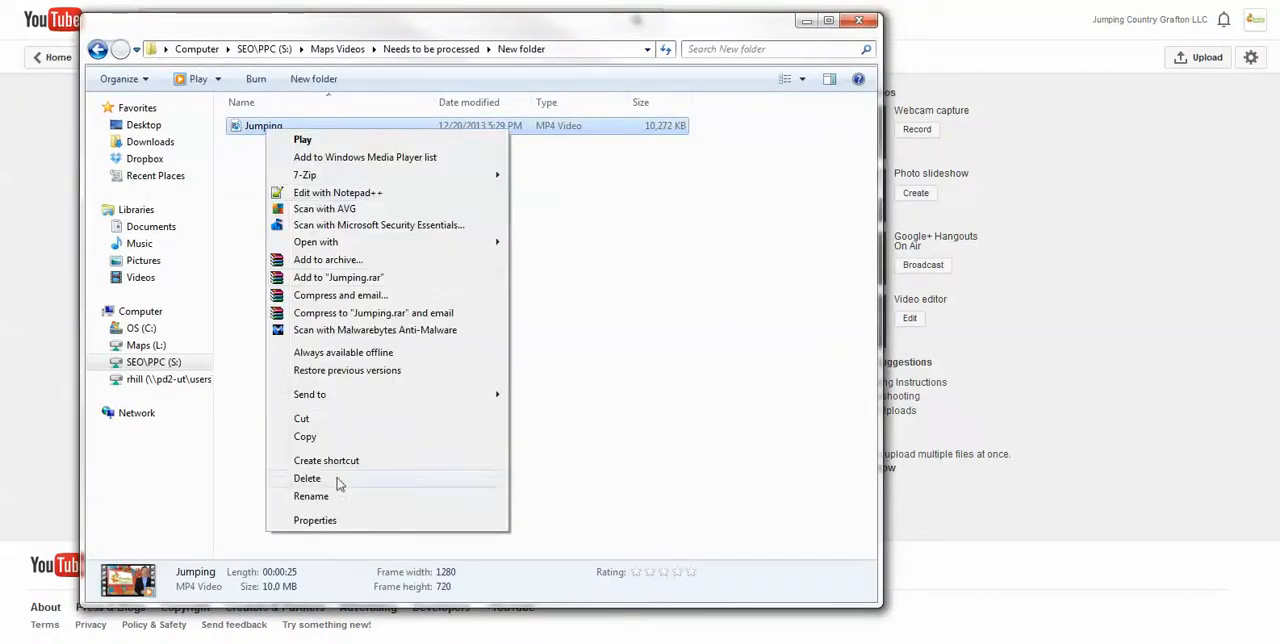
pyautogui.click(334, 494)
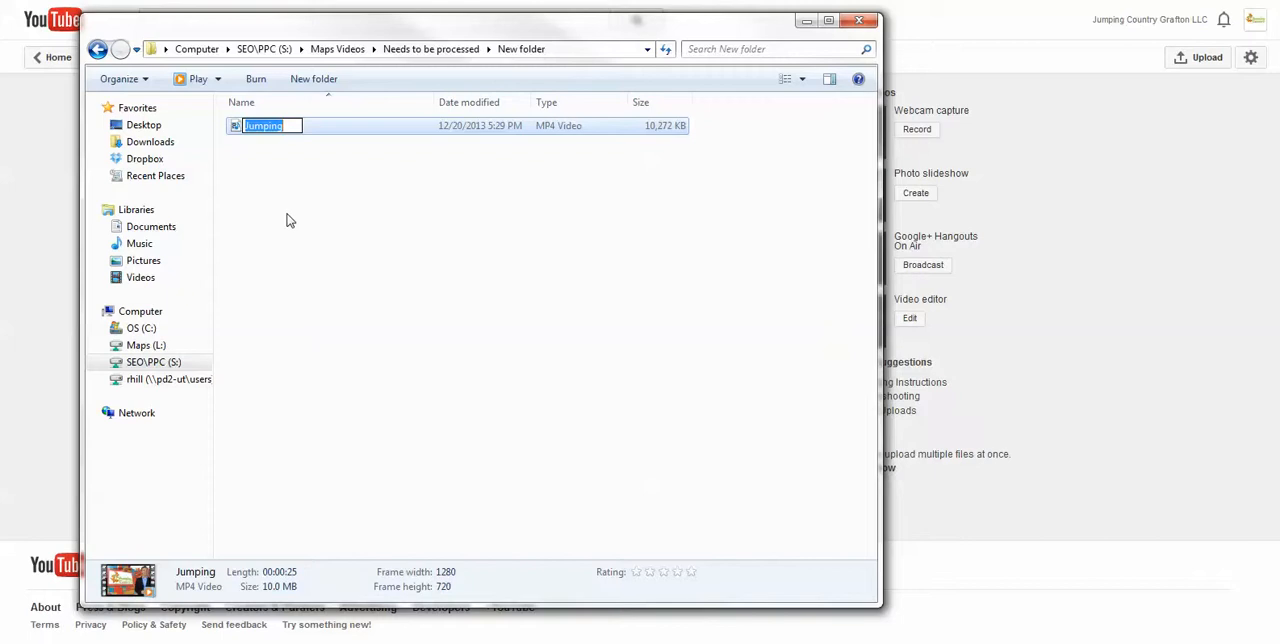
pyautogui.press('End')
pyautogui.write('Bounc')
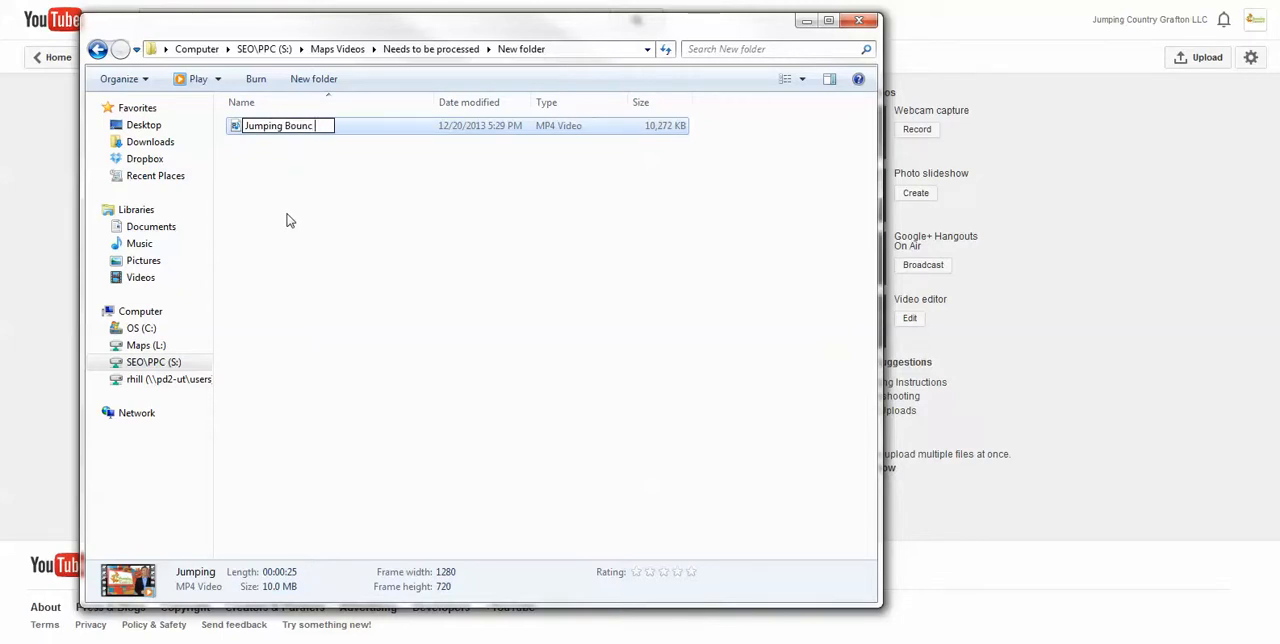
pyautogui.write('e Houses')
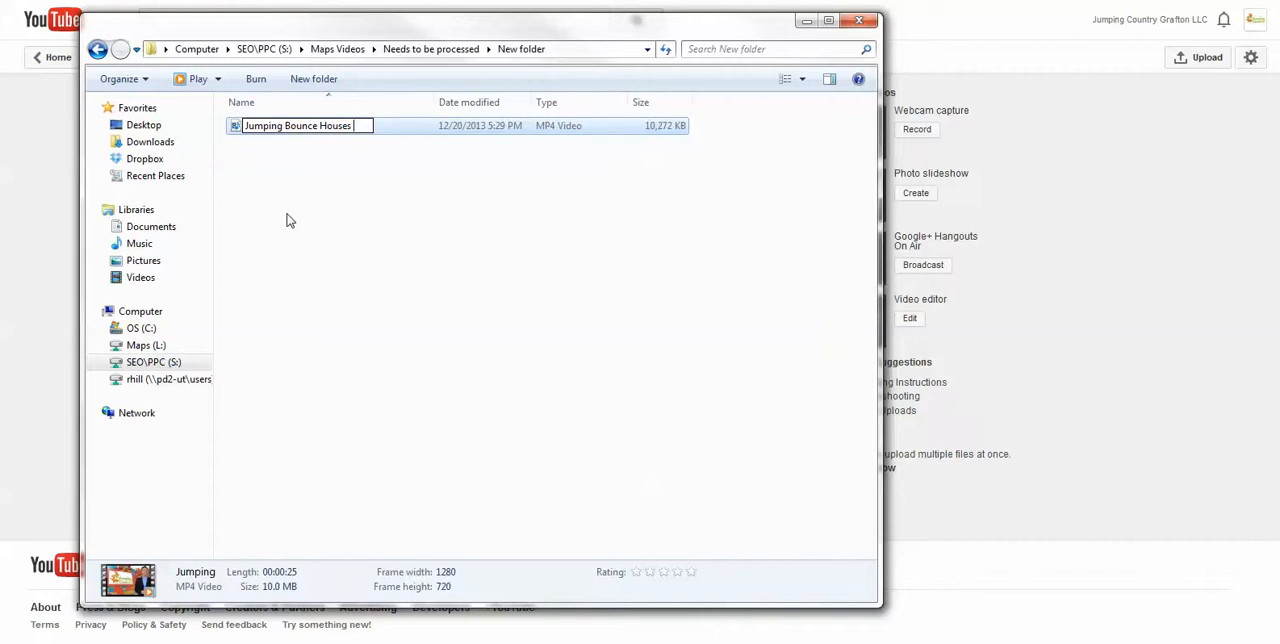
# Insert Country after Jumping and accept Jumping Country Bounce Houses as the video file's name
pyautogui.press('Left')
pyautogui.press('Left')
pyautogui.press('Left')
pyautogui.press('Left')
pyautogui.press('Left')
pyautogui.press('Left')
pyautogui.press('Left')
pyautogui.press('Left')
pyautogui.press('Left')
pyautogui.press('Left')
pyautogui.press('Left')
pyautogui.press('Left')
pyautogui.press('Left')
pyautogui.press('Left')
pyautogui.write('Country')
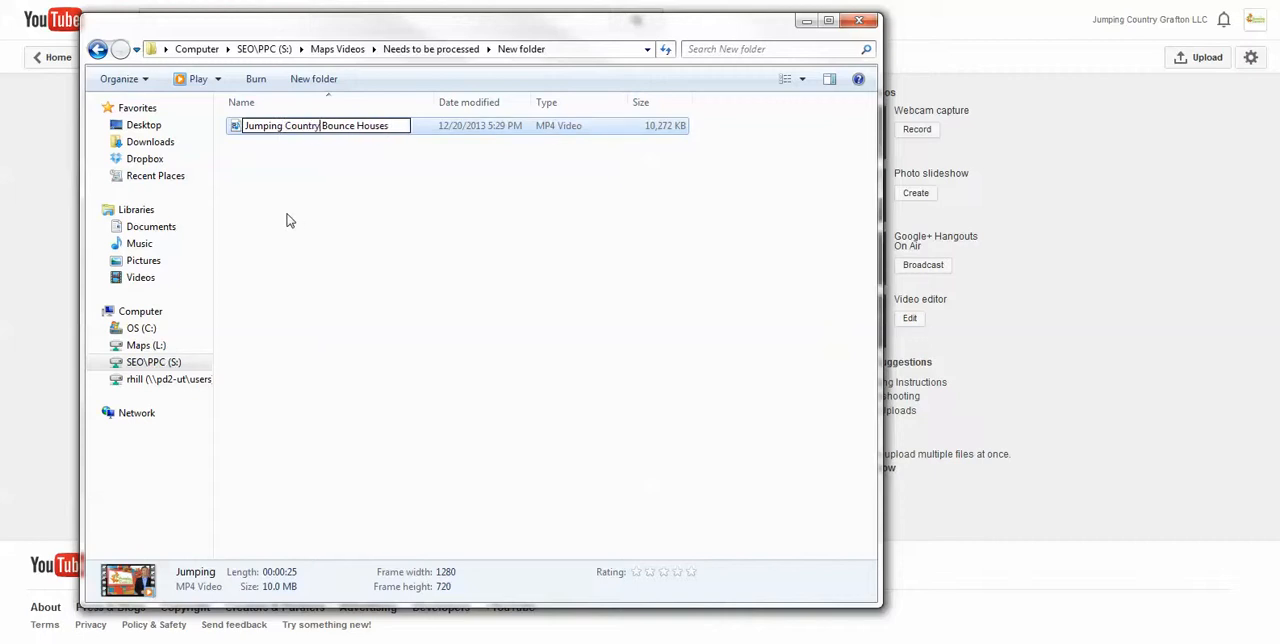
pyautogui.press('Right')
pyautogui.press('Right')
pyautogui.press('Right')
pyautogui.press('Right')
pyautogui.press('Right')
pyautogui.press('Right')
pyautogui.press('Right')
pyautogui.press('Right')
pyautogui.press('Right')
pyautogui.press('Right')
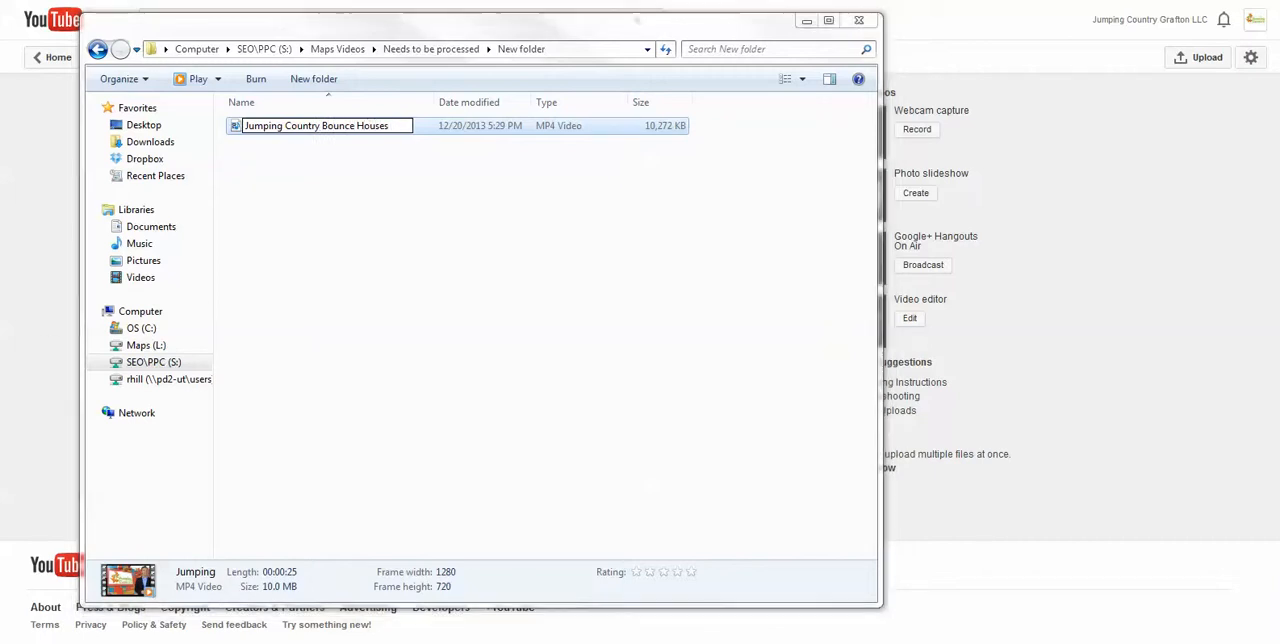
pyautogui.press('Return')
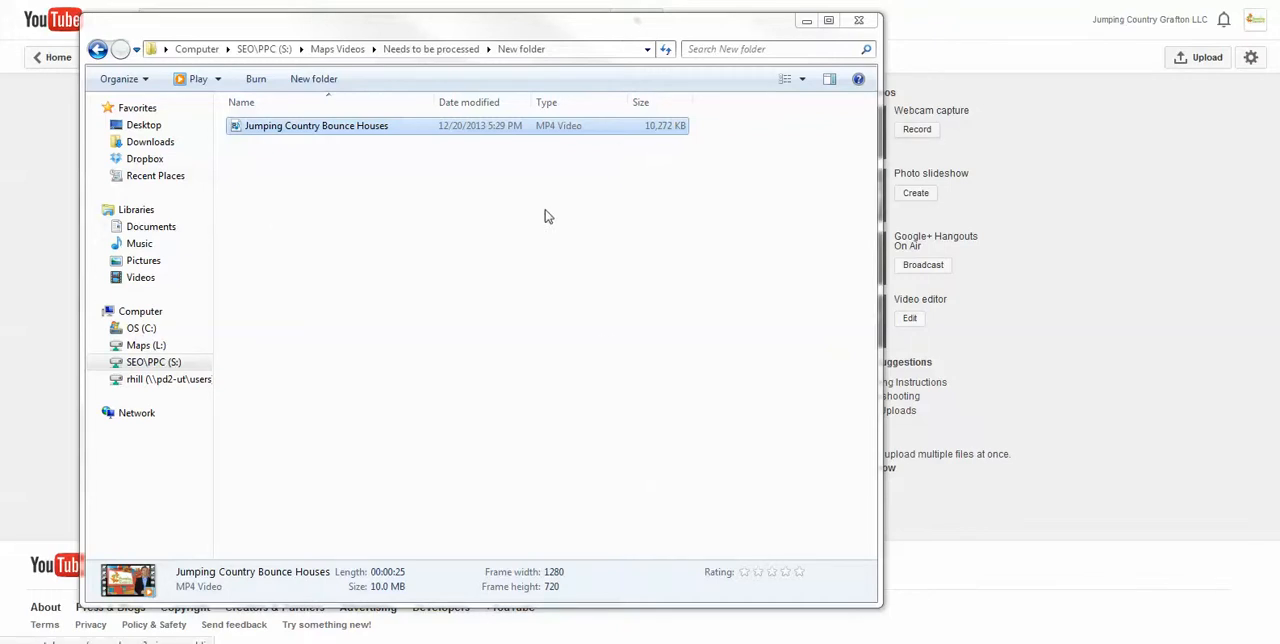
# Append Wisconsin to the end of the video file's name and upload the file to the channel
pyautogui.rightClick(408, 133)
pyautogui.click(452, 496)
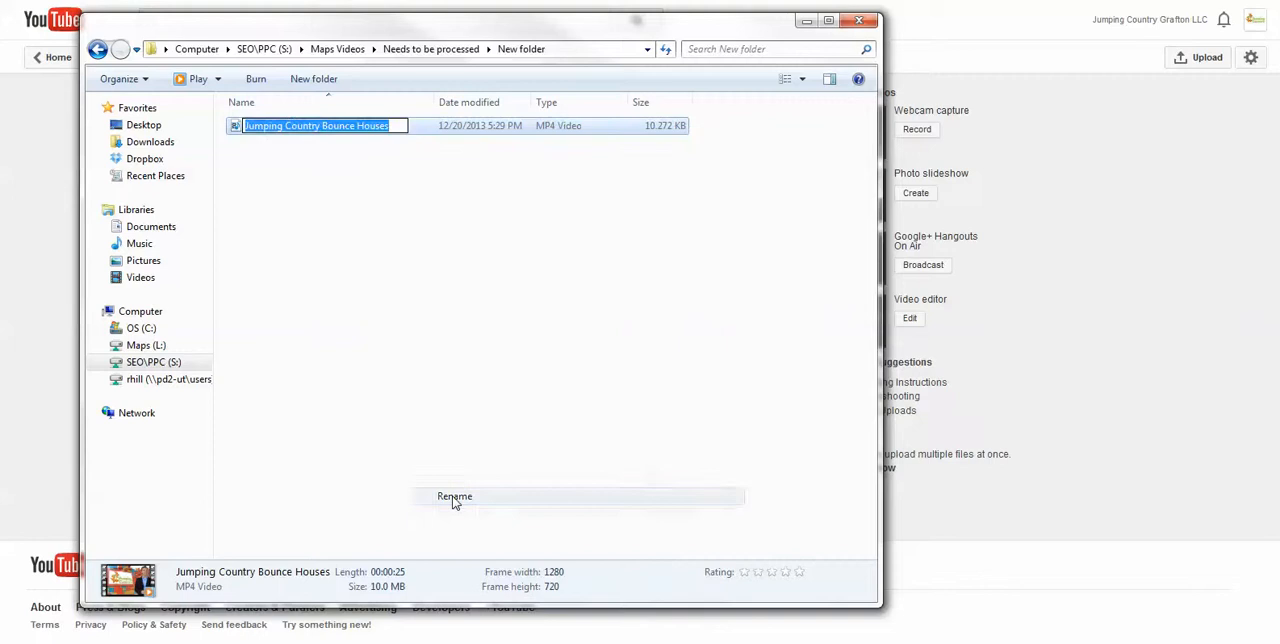
pyautogui.press('End')
pyautogui.write('Wis')
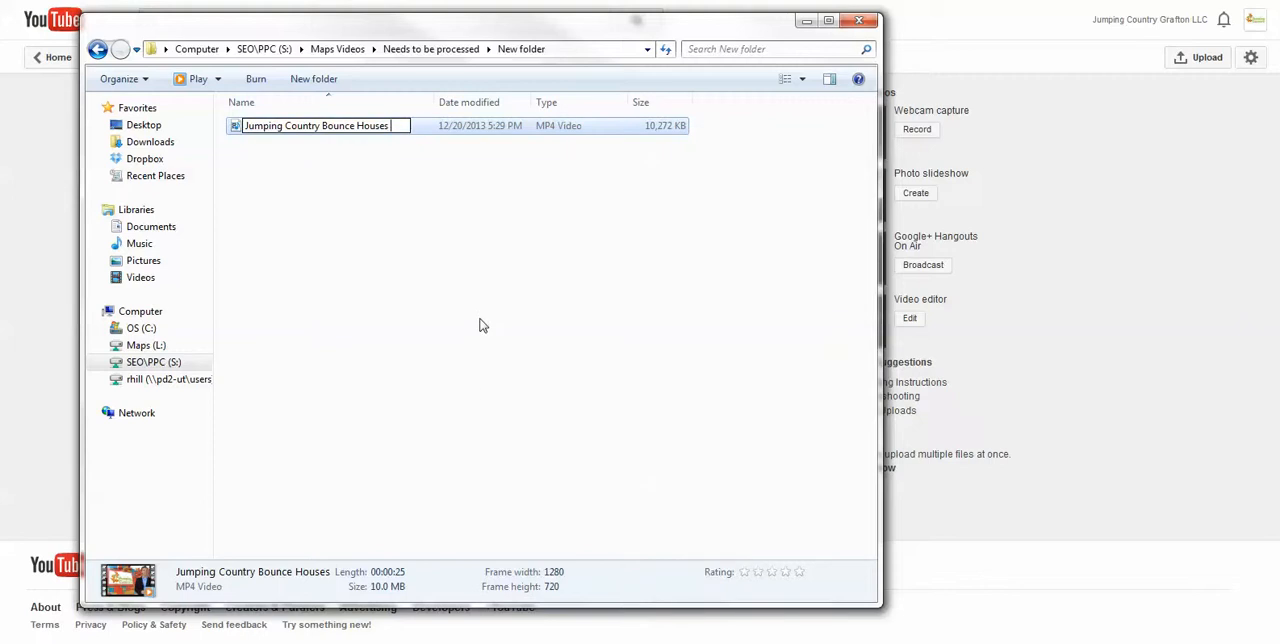
pyautogui.write('consin')
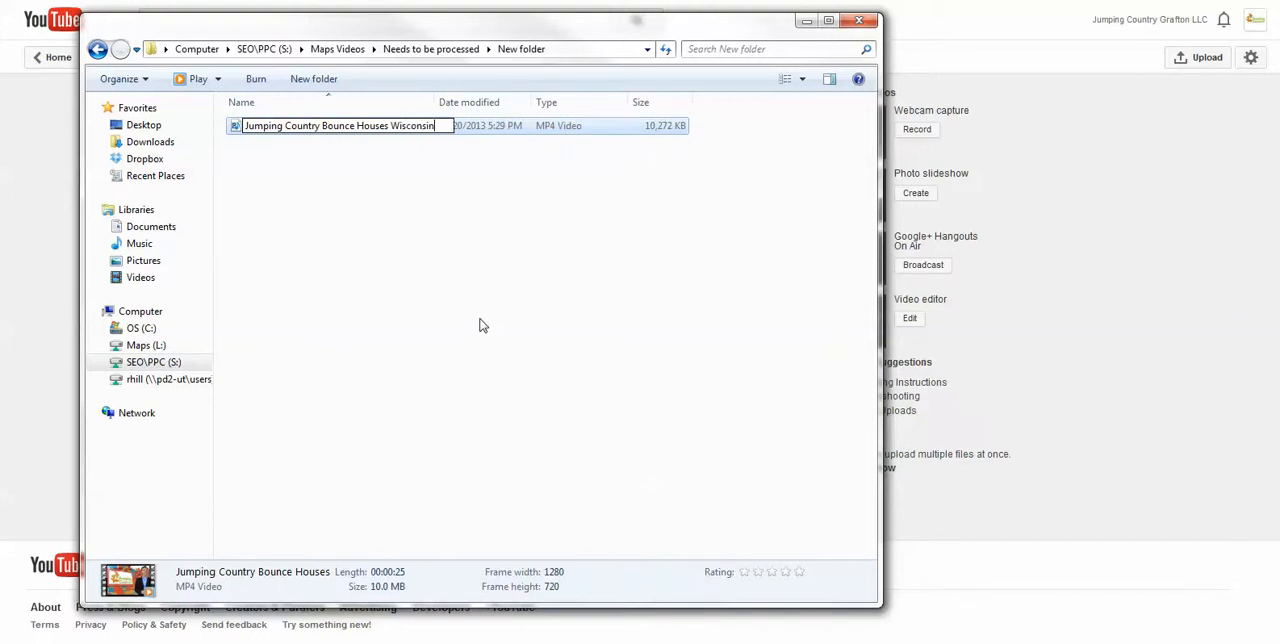
pyautogui.click(483, 325)
pyautogui.moveTo(430, 28); pyautogui.dragTo(0, 28)
pyautogui.moveTo(0, 170); pyautogui.dragTo(500, 172)
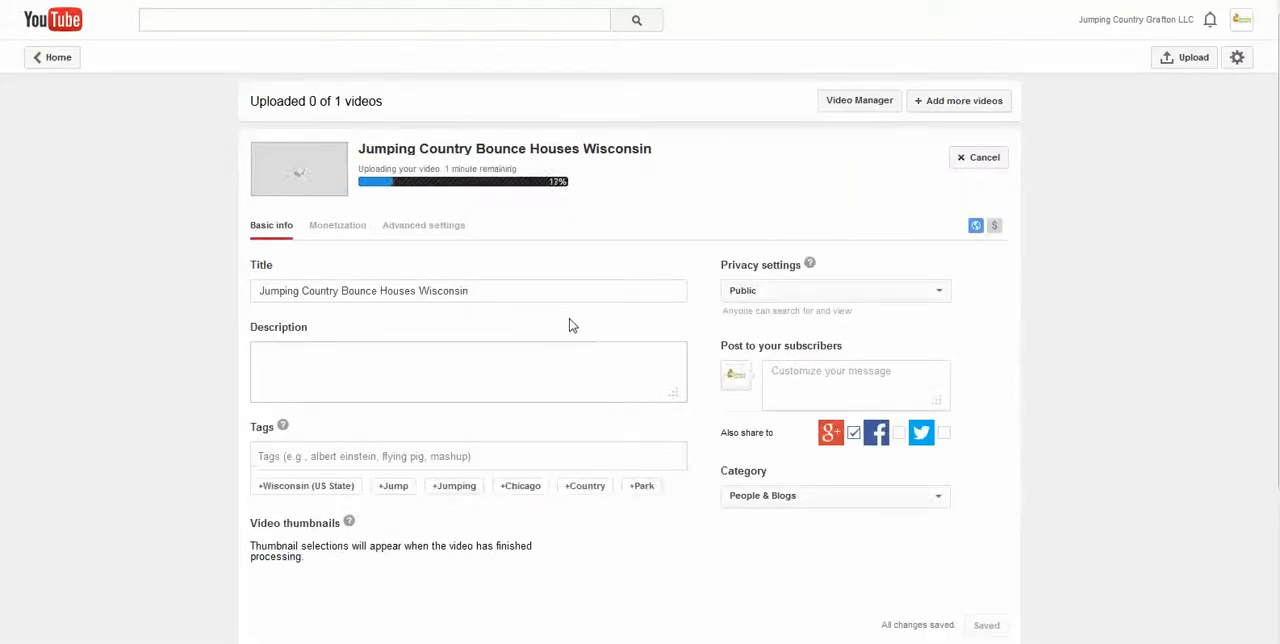
# Examine the uploading video's title and the options for also sharing it to social networks
pyautogui.doubleClick(492, 152)
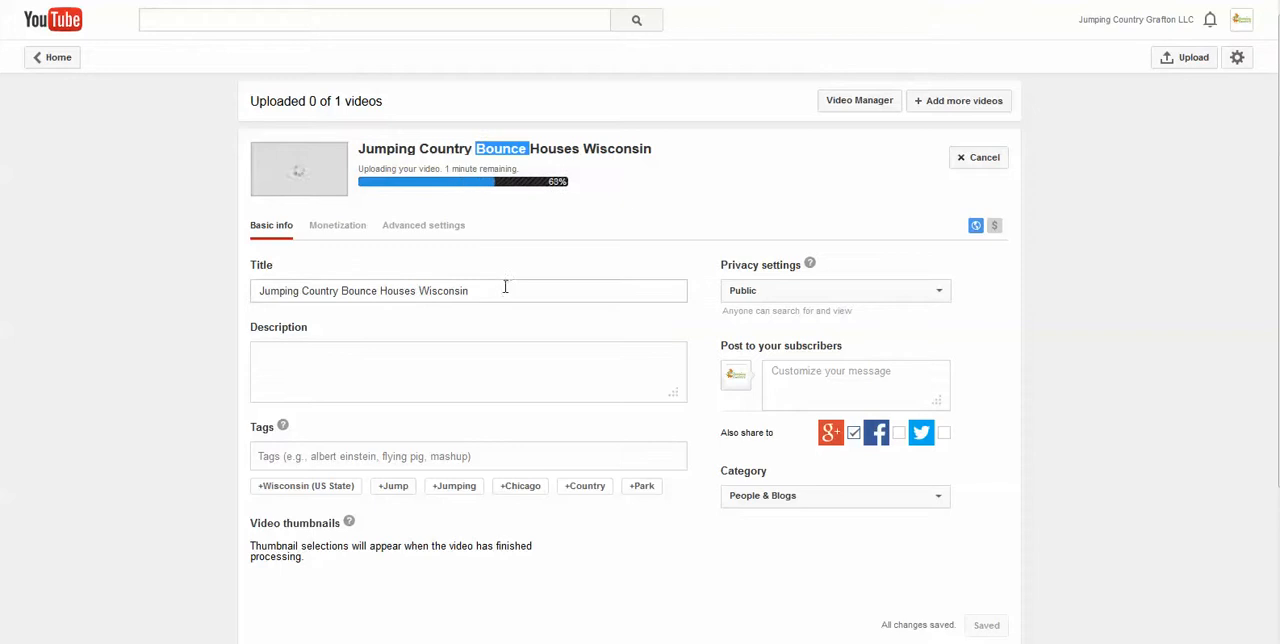
pyautogui.moveTo(506, 289); pyautogui.dragTo(251, 300)
pyautogui.click(306, 265)
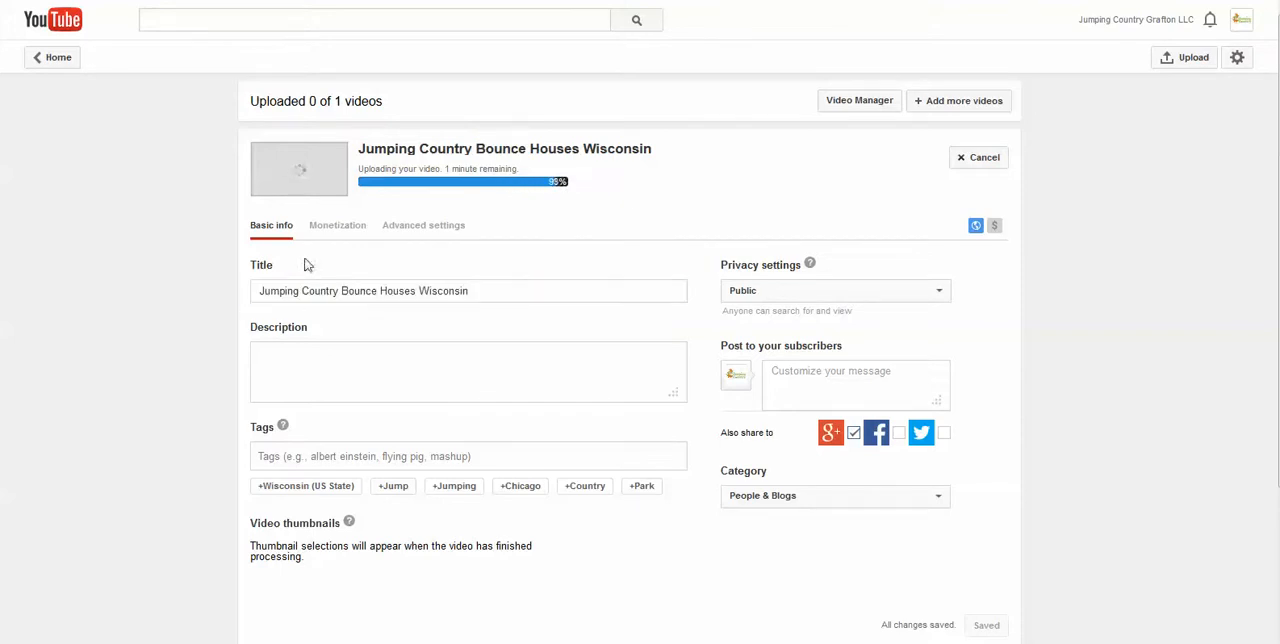
pyautogui.click(477, 297)
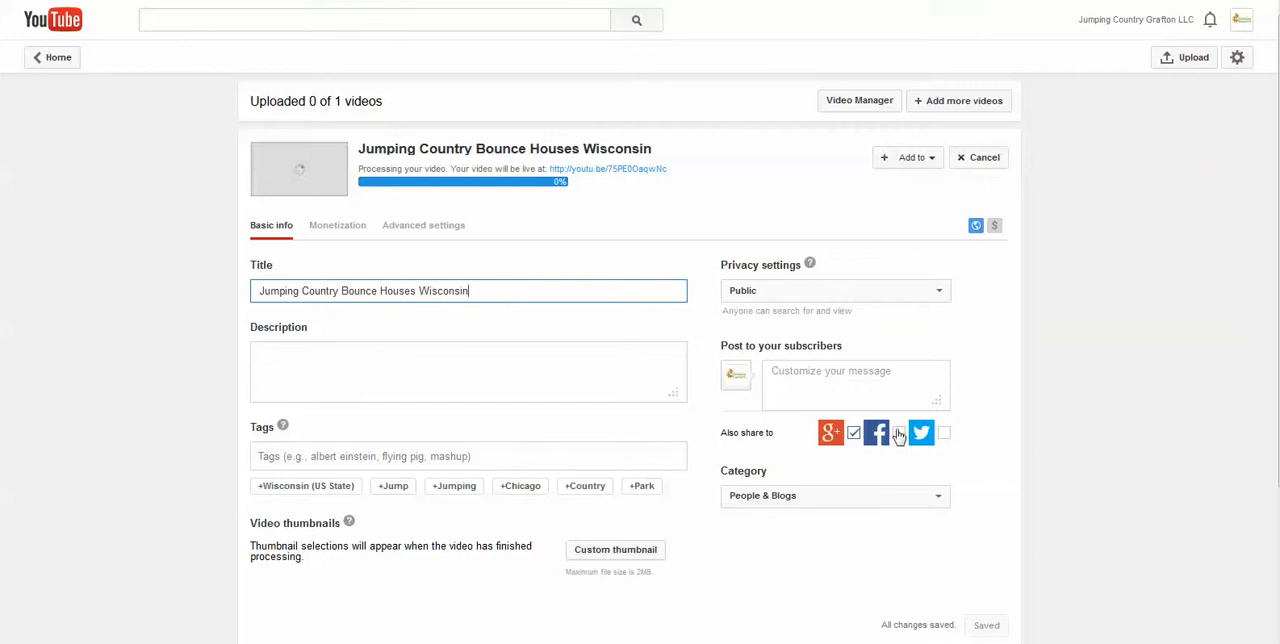
pyautogui.moveTo(813, 432); pyautogui.dragTo(938, 438)
pyautogui.click(526, 297)
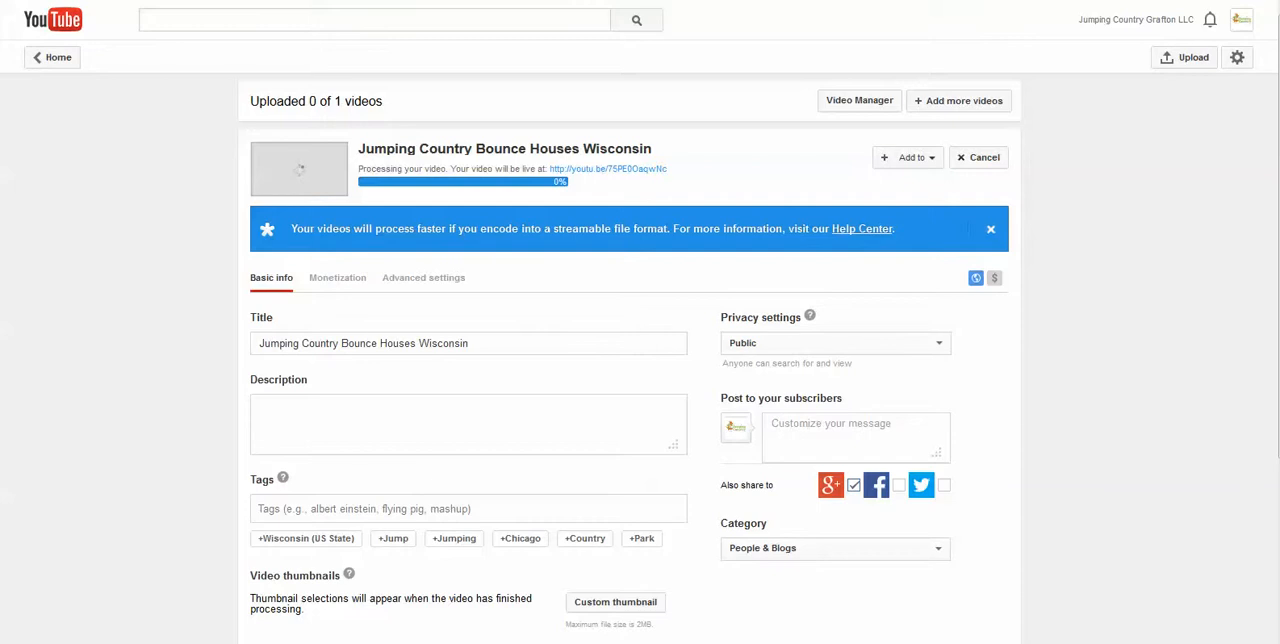
# Insert Grafton before Wisconsin so the video title reads Jumping Country Bounce Houses Grafton Wisconsin
pyautogui.click(420, 344)
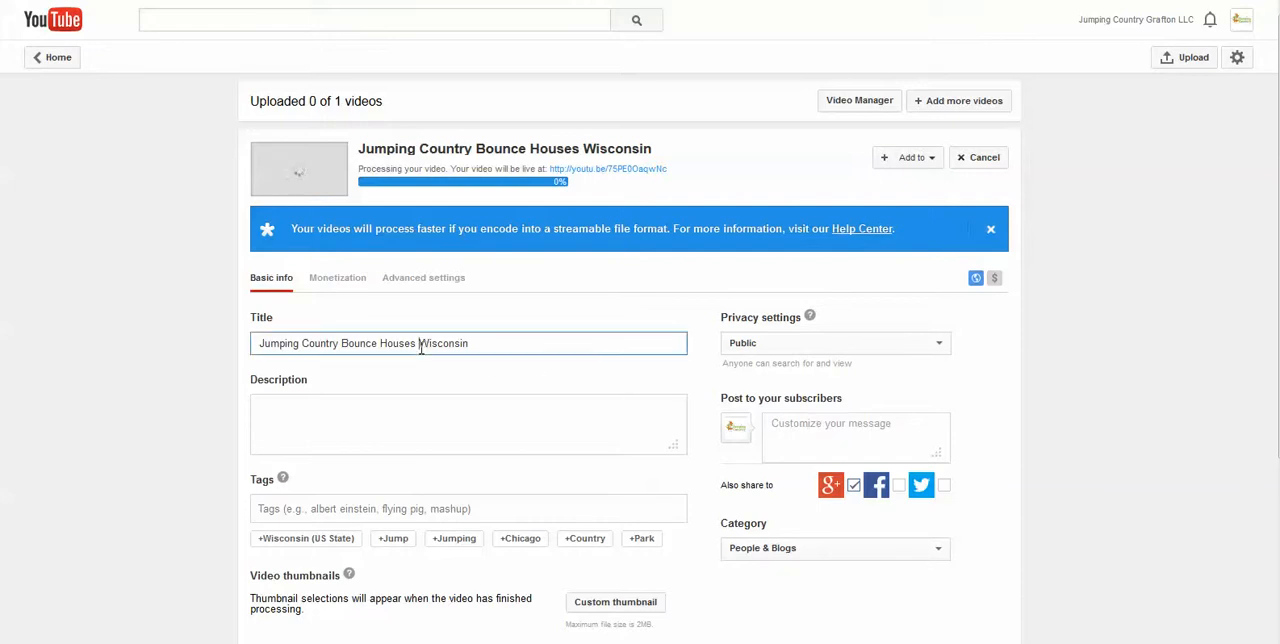
pyautogui.press('BackSpace')
pyautogui.write('Grafton')
pyautogui.click(123, 295)
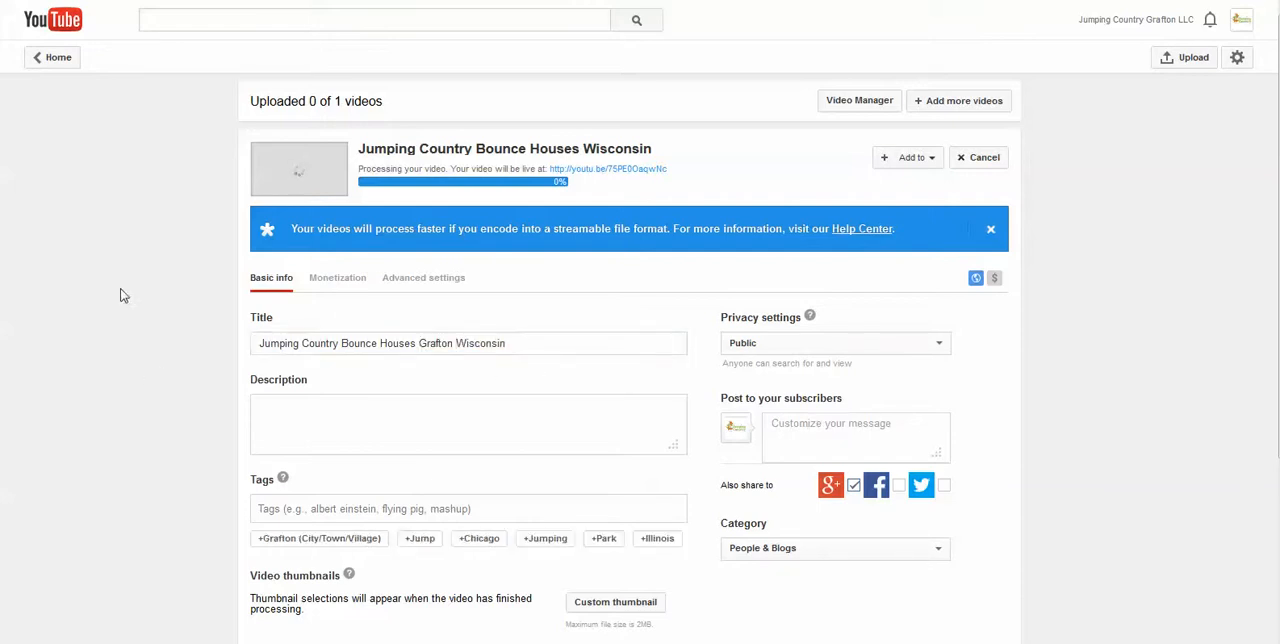
# Copy the welcome heading and first two paragraphs from the Jumping Country website into the video description
pyautogui.click(316, 426)
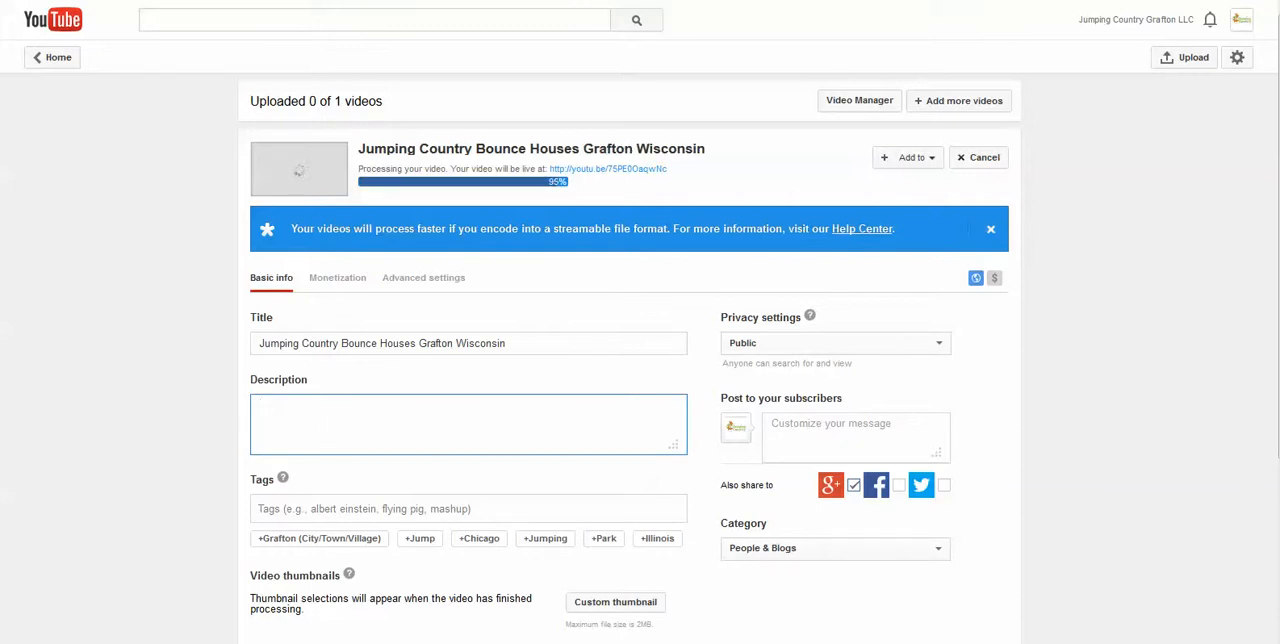
pyautogui.hotkey('alt', 'Tab')
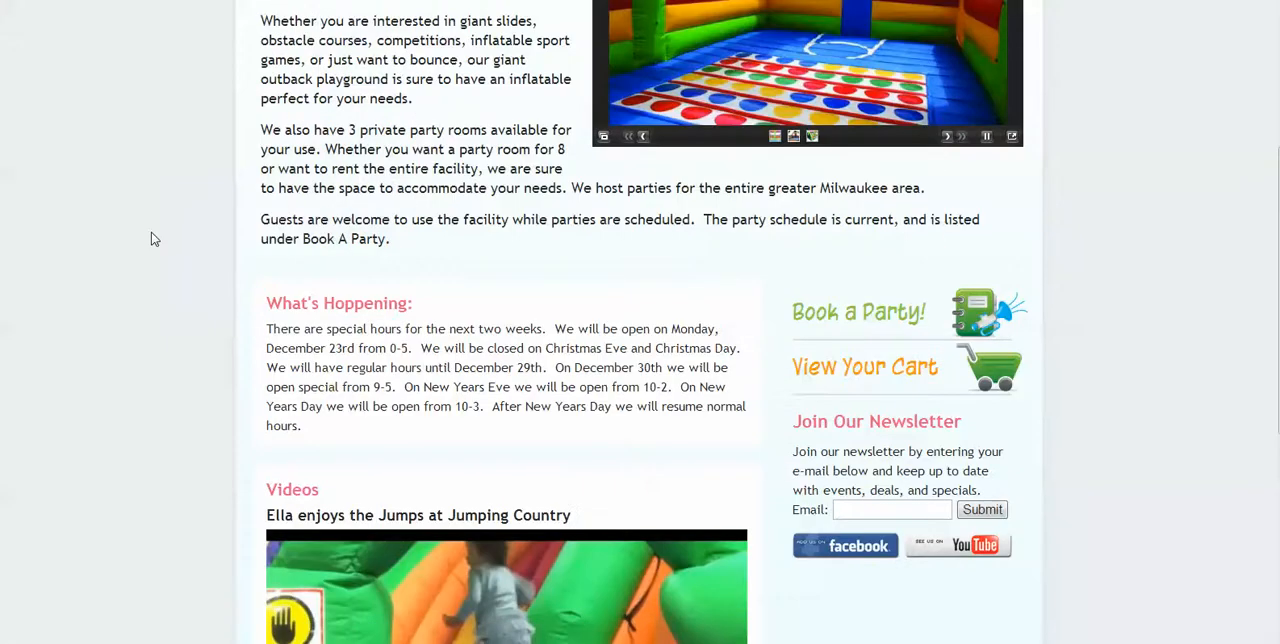
pyautogui.scroll(3, 180, 407)
pyautogui.scroll(1, 180, 407)
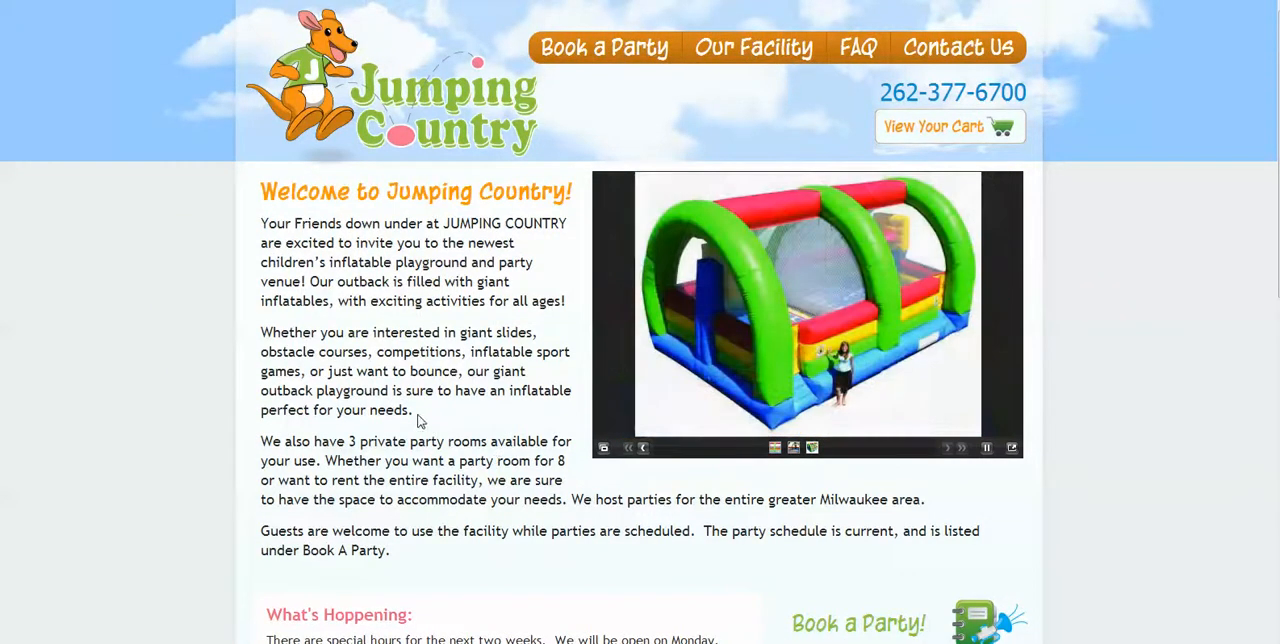
pyautogui.moveTo(418, 421); pyautogui.dragTo(265, 181)
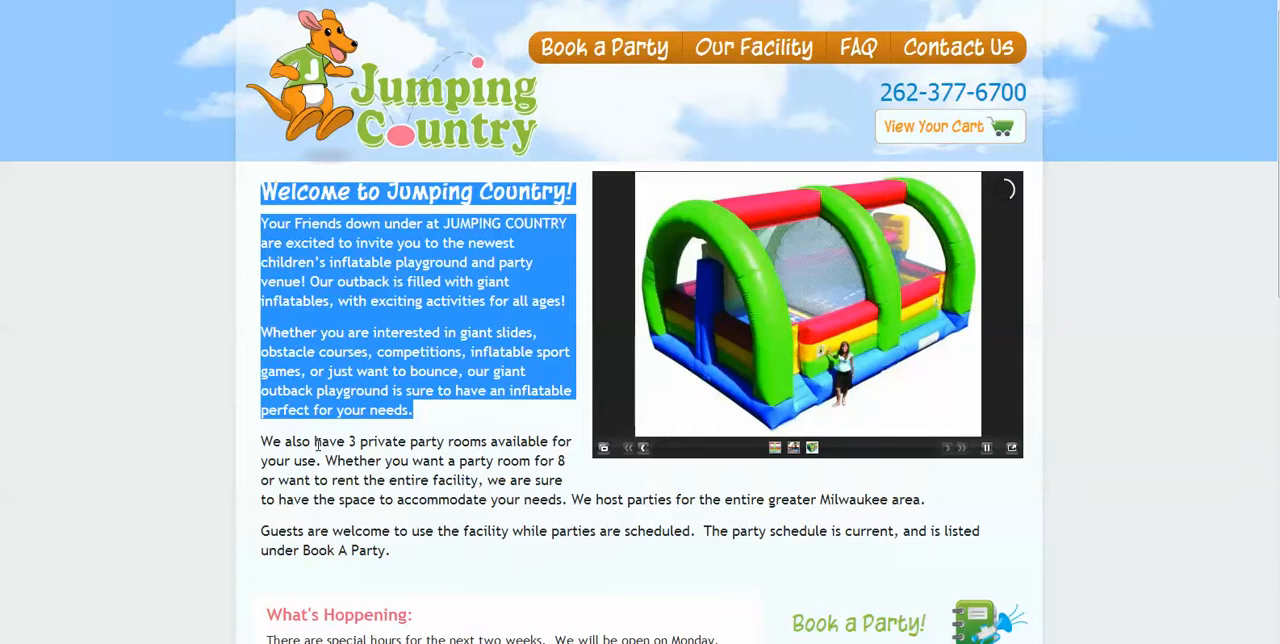
pyautogui.moveTo(480, 0); pyautogui.dragTo(0, 22)
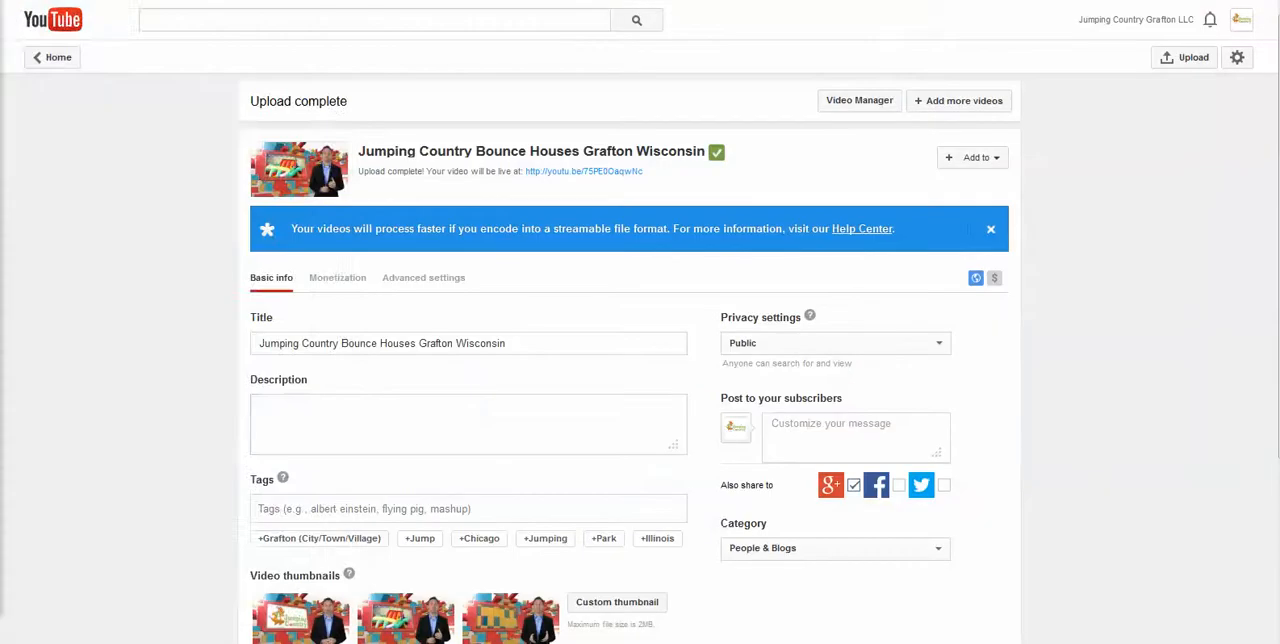
pyautogui.click(264, 399)
pyautogui.hotkey('ctrl', 'v')
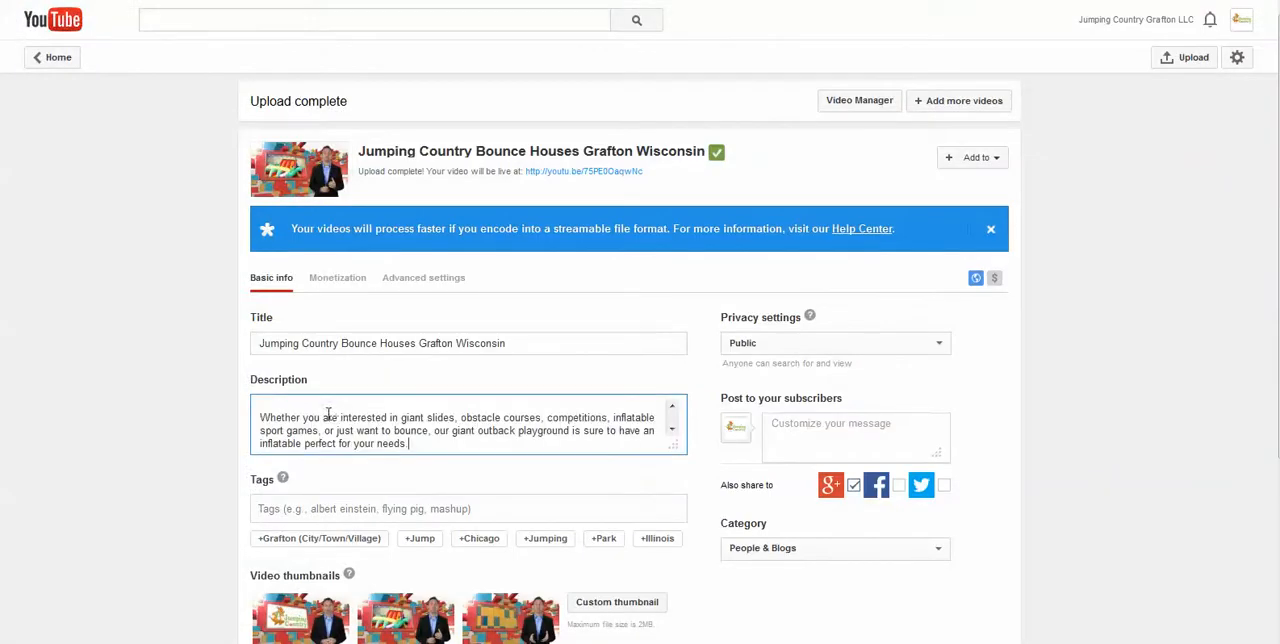
# Make room between the two description paragraphs and paste the business's street address there
pyautogui.click(261, 416)
pyautogui.press('Return')
pyautogui.press('Return')
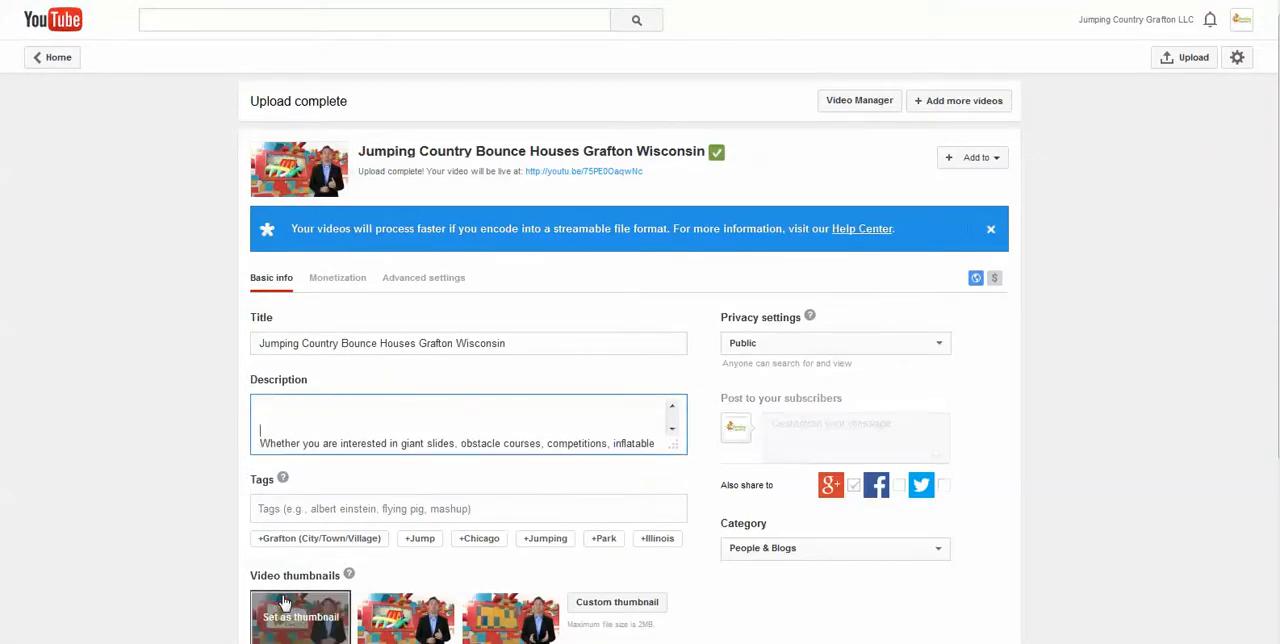
pyautogui.press('Up')
pyautogui.press('Up')
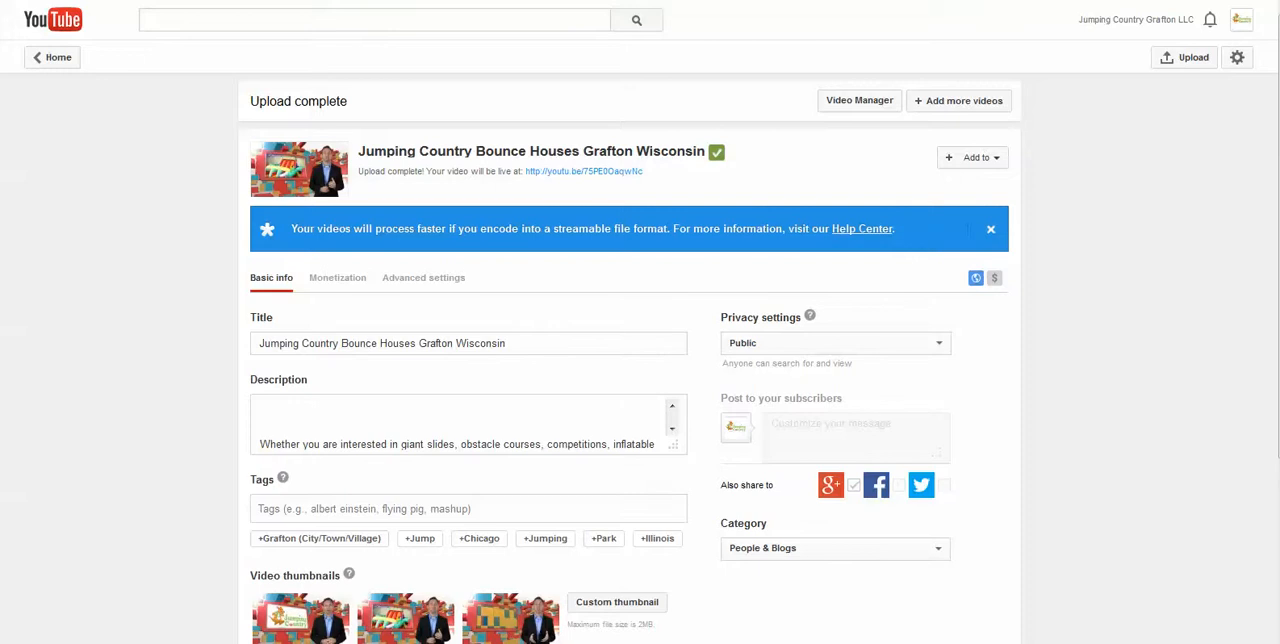
pyautogui.click(336, 421)
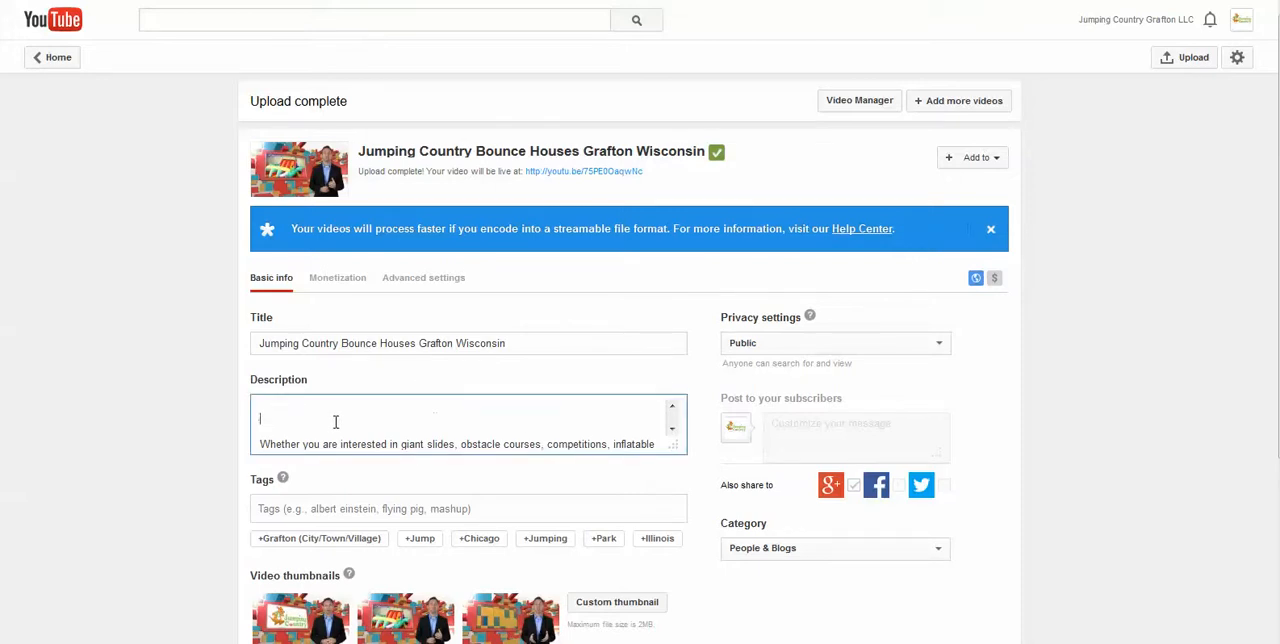
pyautogui.write('1235 Dakota Drive, Grafton, WI, 53024')
# Try placing the company name Jumping Country LLC and the business phone number above the address in the description
pyautogui.click(316, 401)
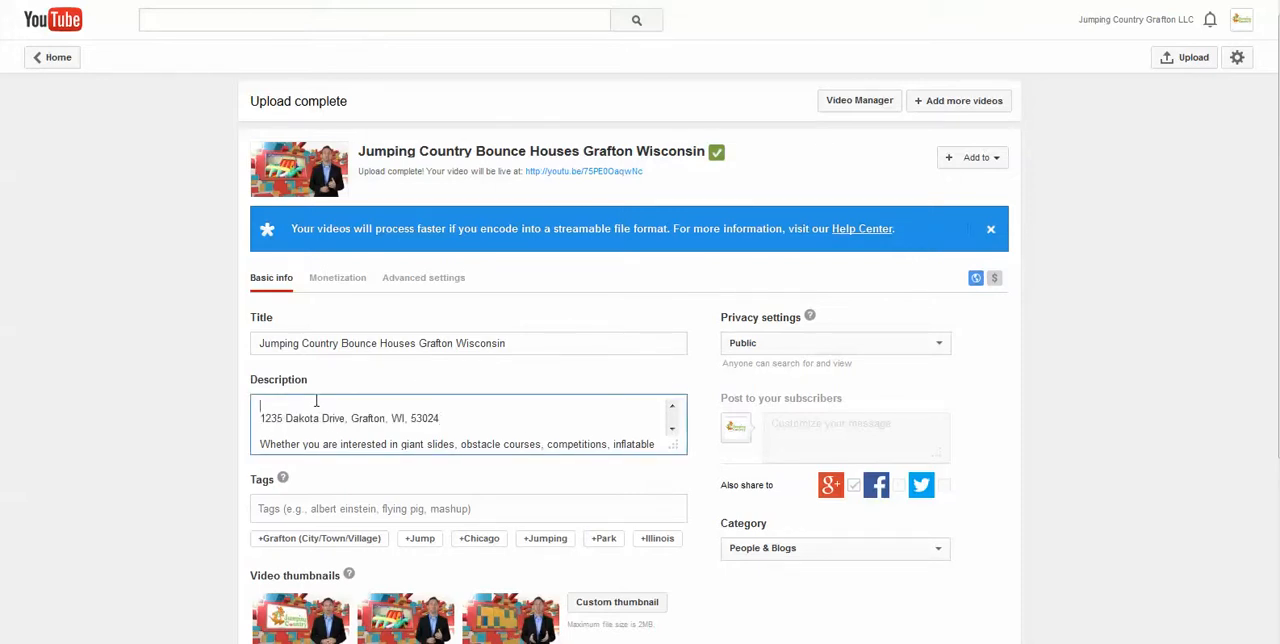
pyautogui.write('Jumping Country LLC')
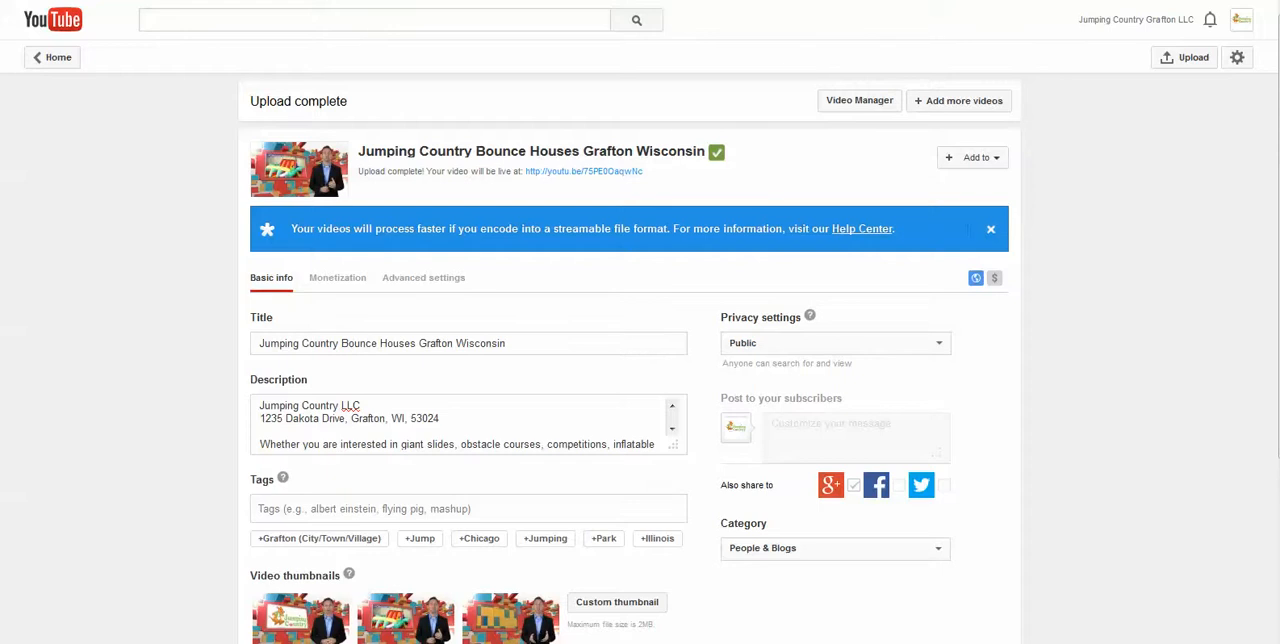
pyautogui.click(378, 404)
pyautogui.press('Return')
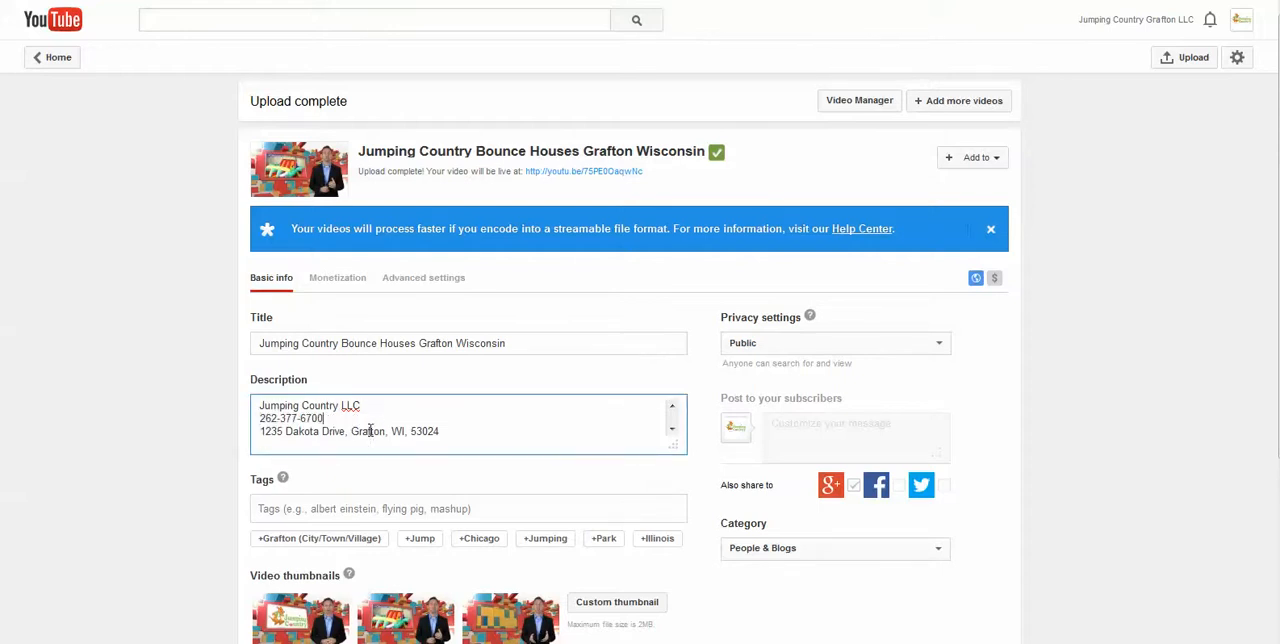
pyautogui.hotkey('ctrl', 'z')
pyautogui.hotkey('ctrl', 'z')
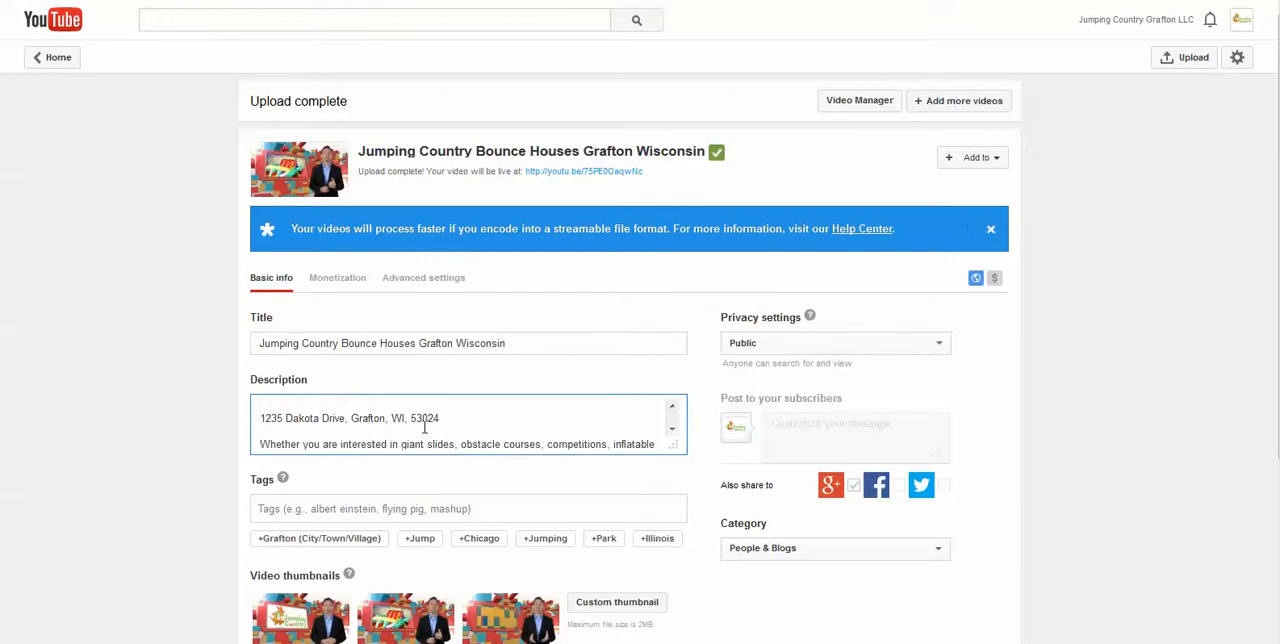
# Add the business phone number on the line below the address and enlarge the description box to fit the whole text
pyautogui.click(471, 416)
pyautogui.press('Return')
pyautogui.hotkey('ctrl', 'v')
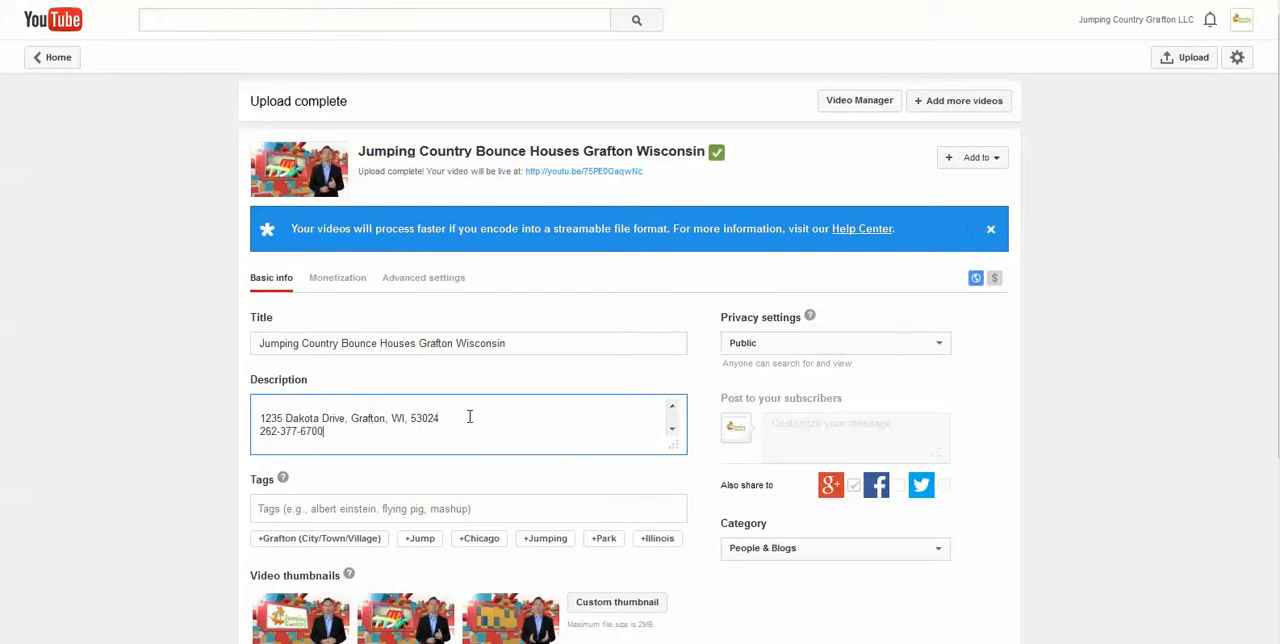
pyautogui.click(334, 398)
pyautogui.write('Jumping')
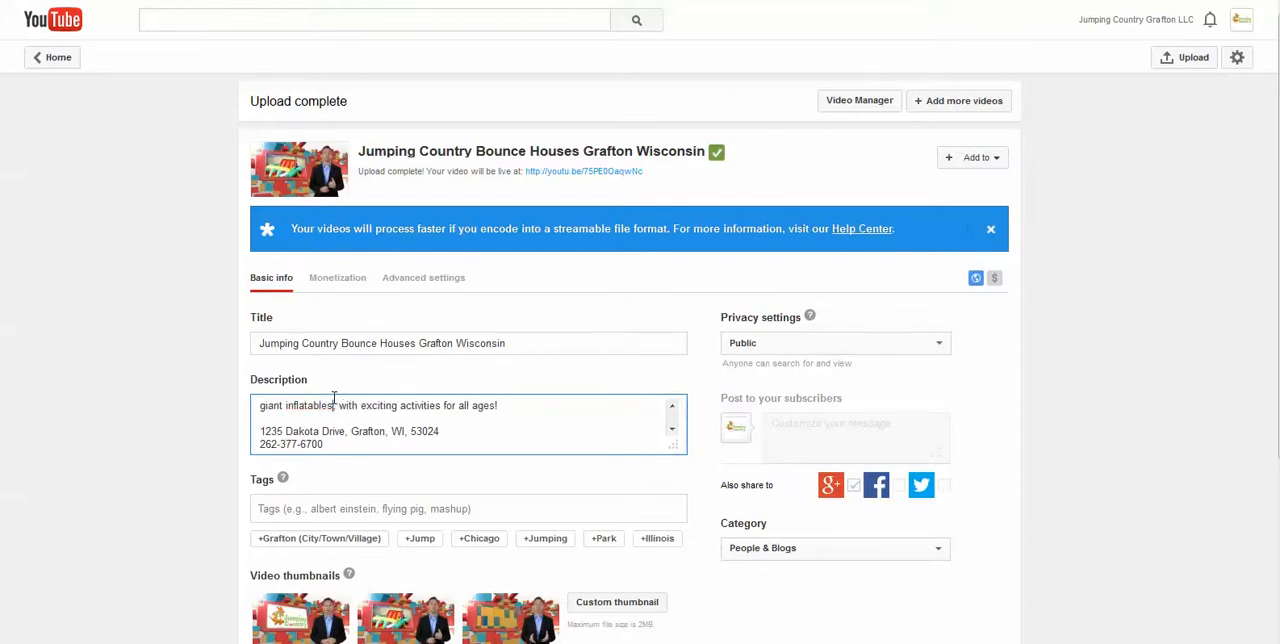
pyautogui.scroll(2, 391, 424)
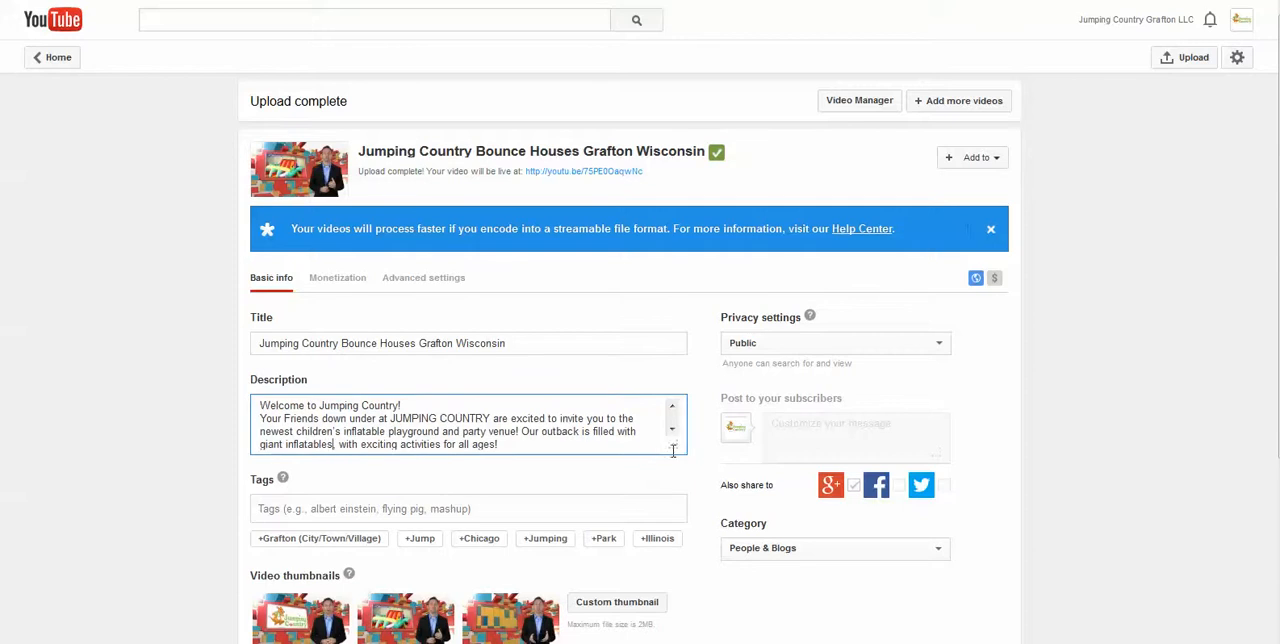
pyautogui.moveTo(671, 443); pyautogui.dragTo(624, 637)
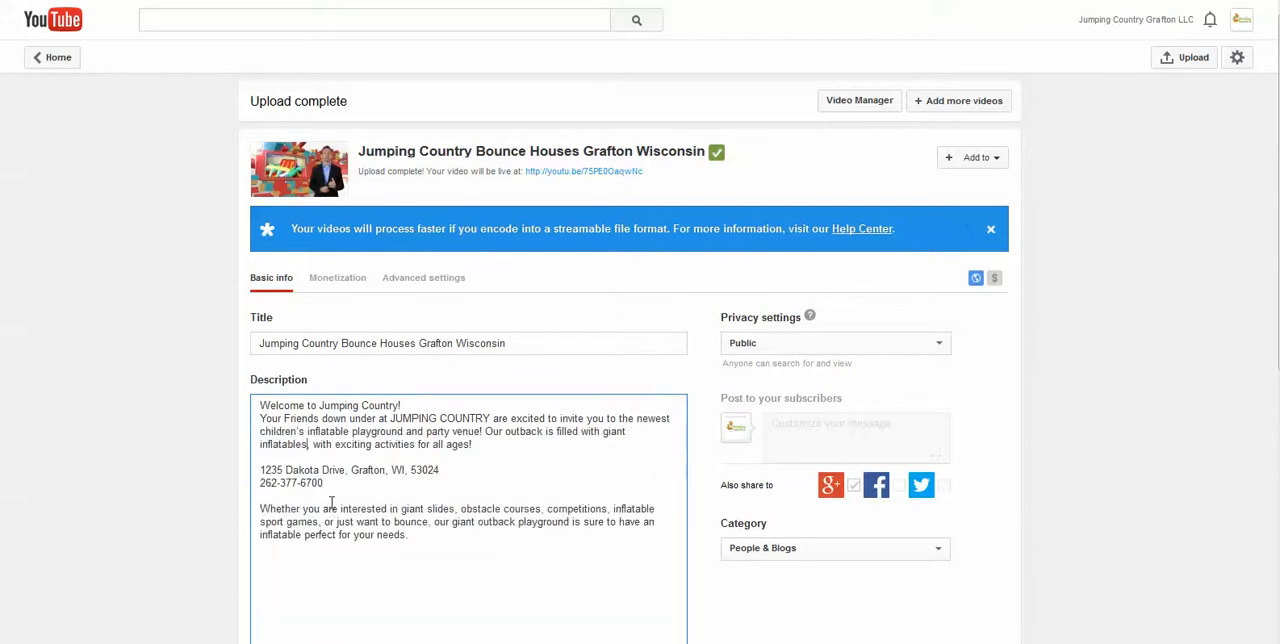
# Move the street address and phone number from between the description paragraphs to just below the welcome heading
pyautogui.moveTo(313, 484); pyautogui.dragTo(263, 470)
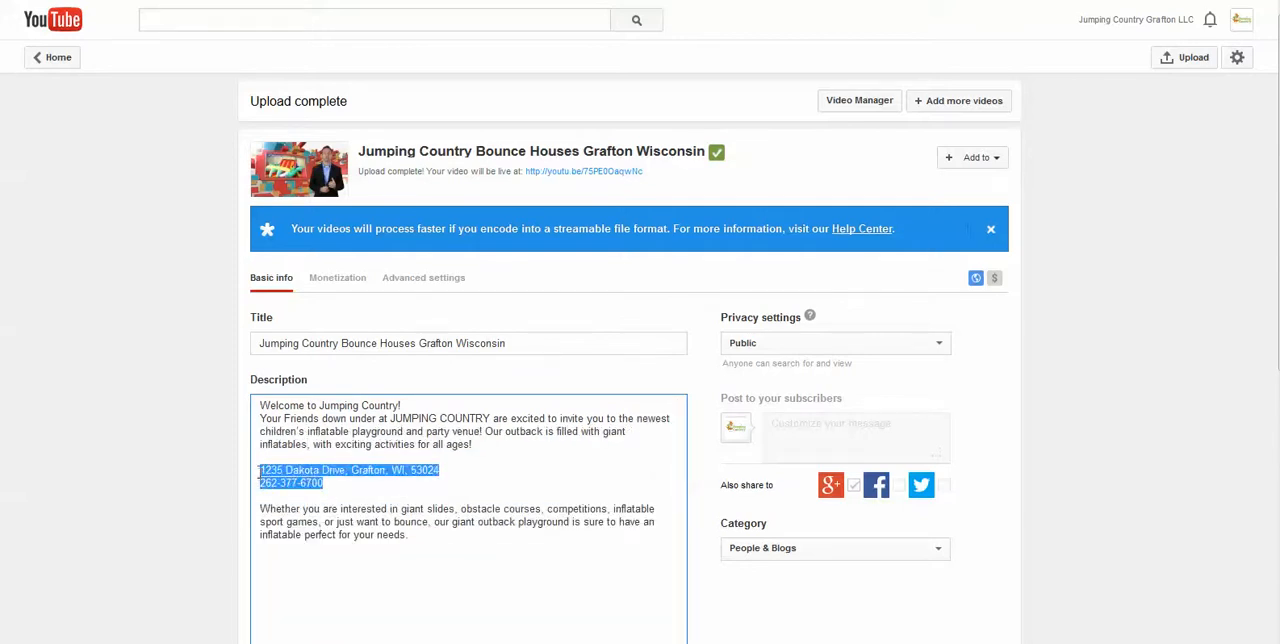
pyautogui.press('BackSpace')
pyautogui.click(261, 404)
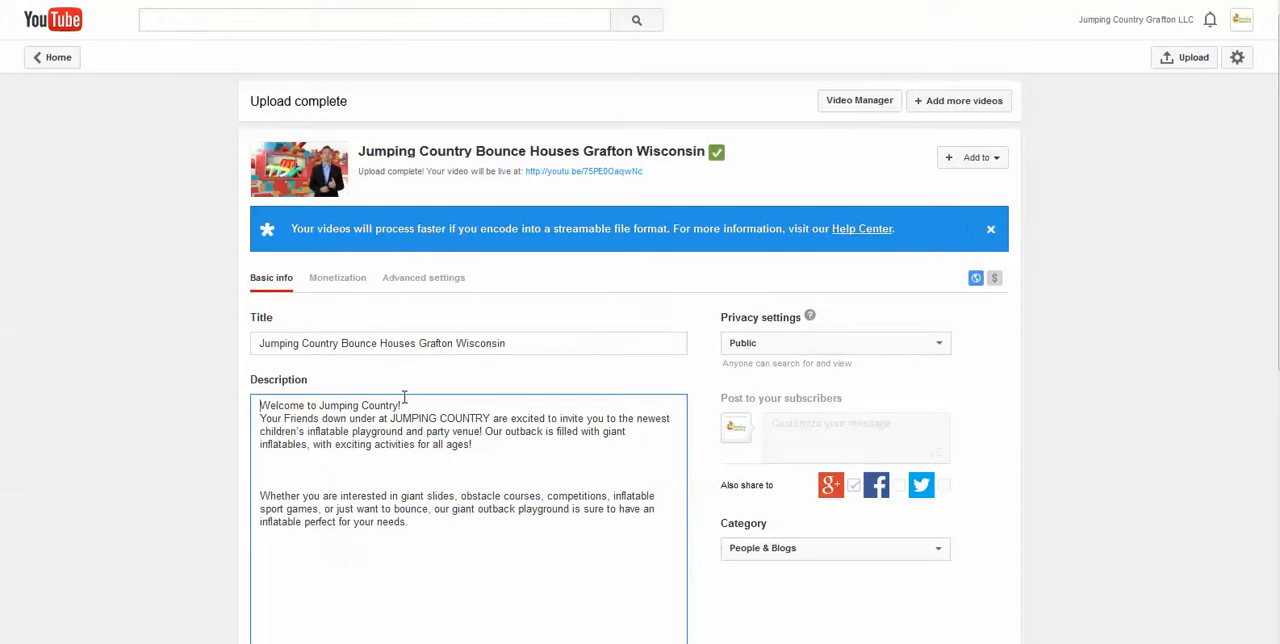
pyautogui.press('Return')
pyautogui.hotkey('ctrl', 'v')
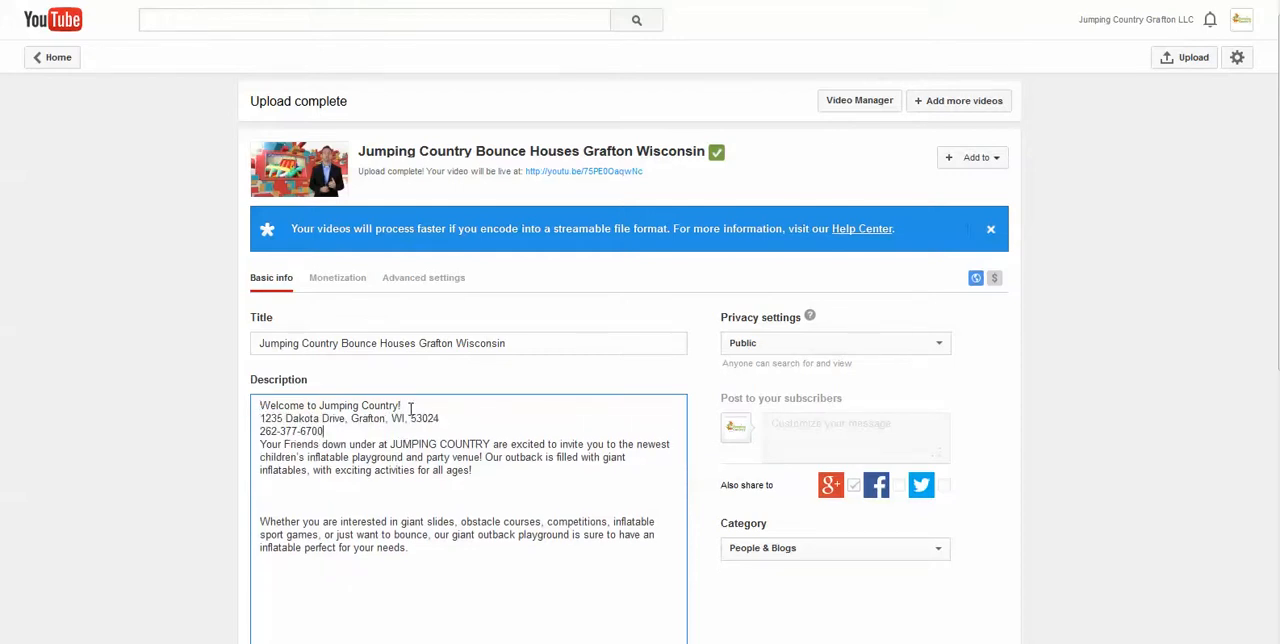
# Replace the description's welcome heading with Jumping Country LLC and add blank lines between the phone number and the first paragraph
pyautogui.moveTo(324, 400); pyautogui.dragTo(259, 405)
pyautogui.click(321, 413)
pyautogui.press('BackSpace')
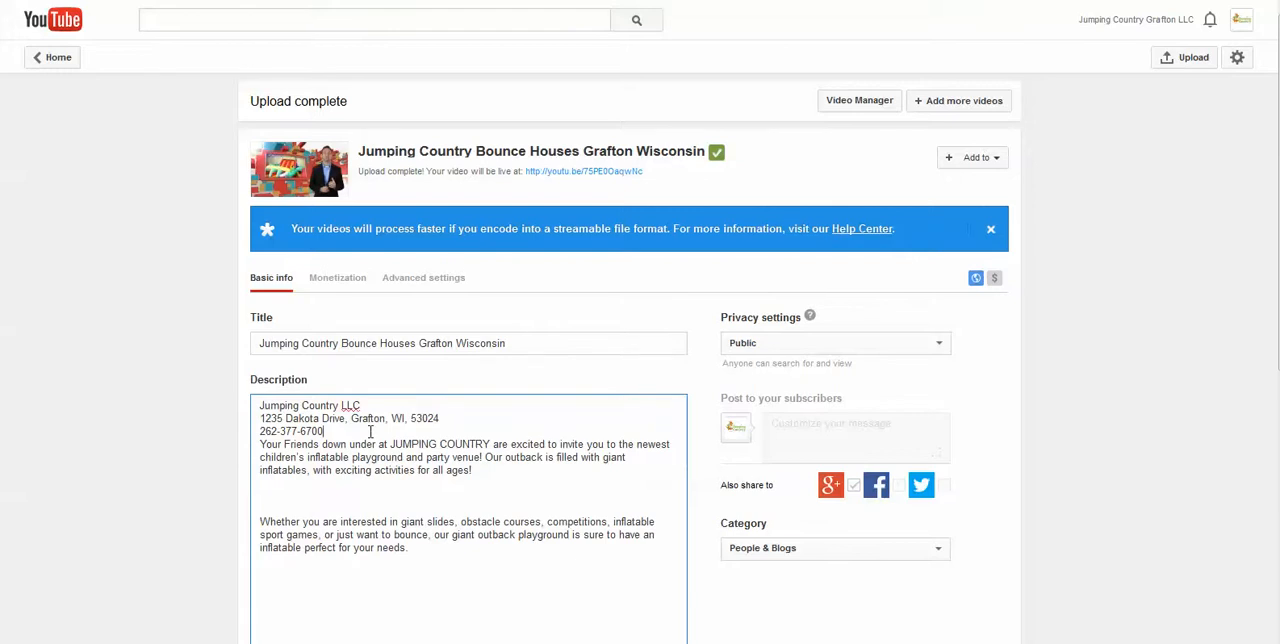
pyautogui.press('Return')
pyautogui.press('Return')
# Add the suggested tags Jumping and Grafton (City/Town/Village) to the video
pyautogui.scroll(-2, 49, 221)
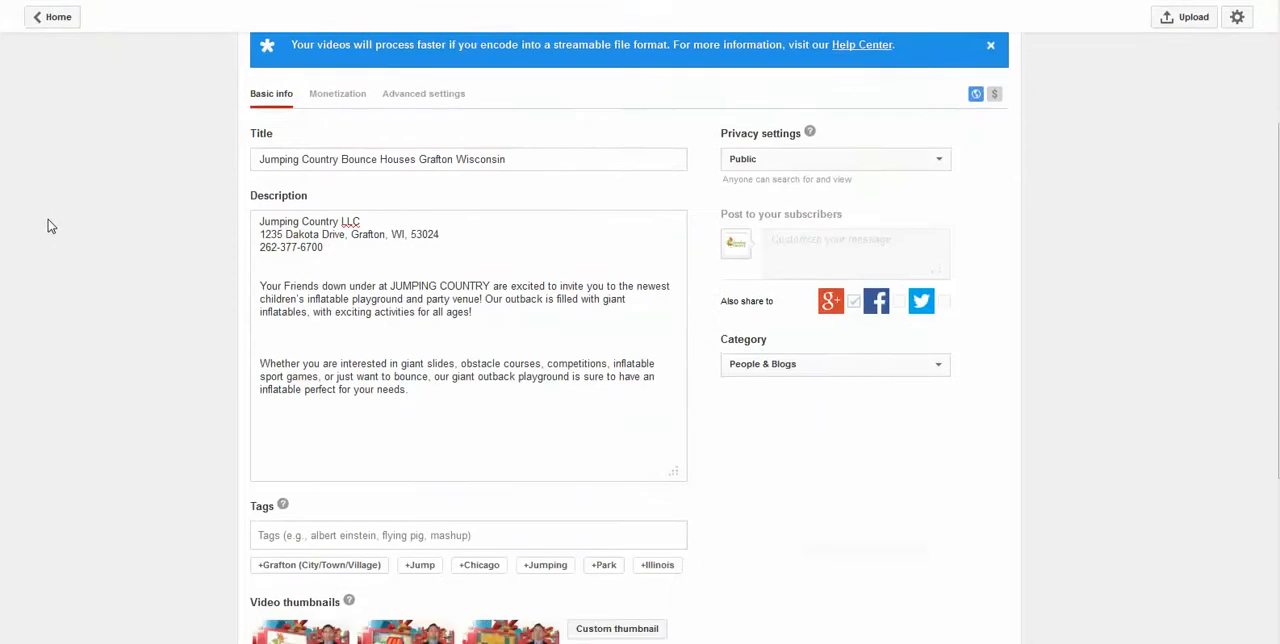
pyautogui.scroll(1, 97, 238)
pyautogui.scroll(-2, 97, 238)
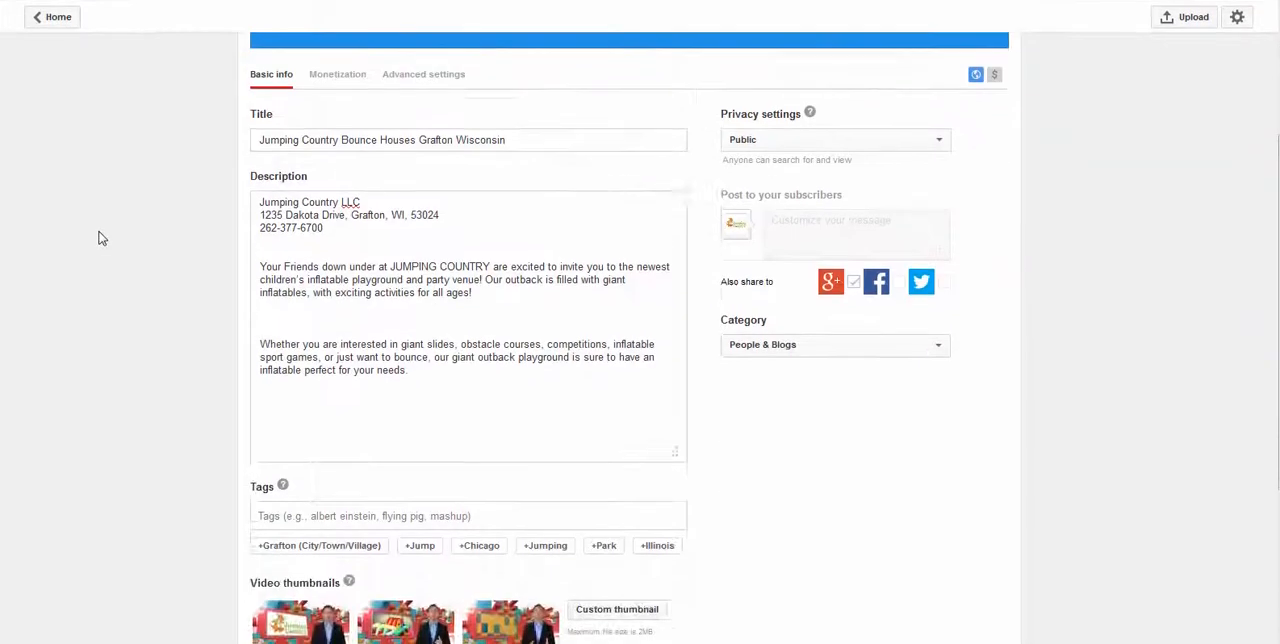
pyautogui.scroll(3, 97, 238)
pyautogui.scroll(1, 346, 270)
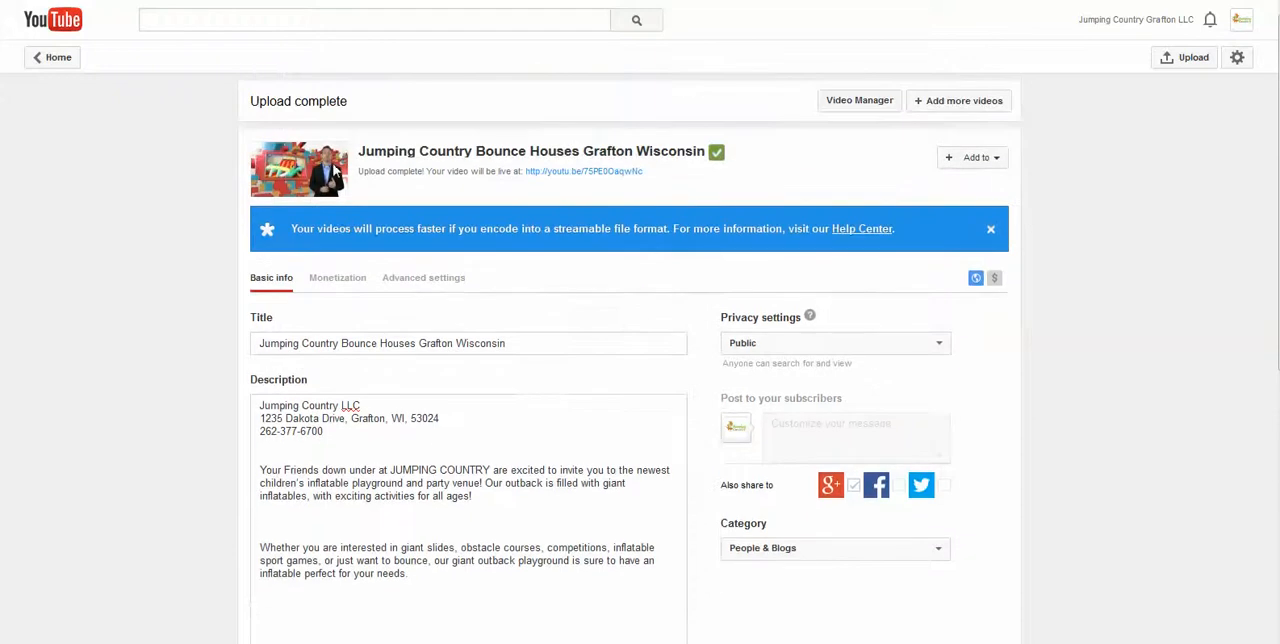
pyautogui.scroll(-3, 358, 277)
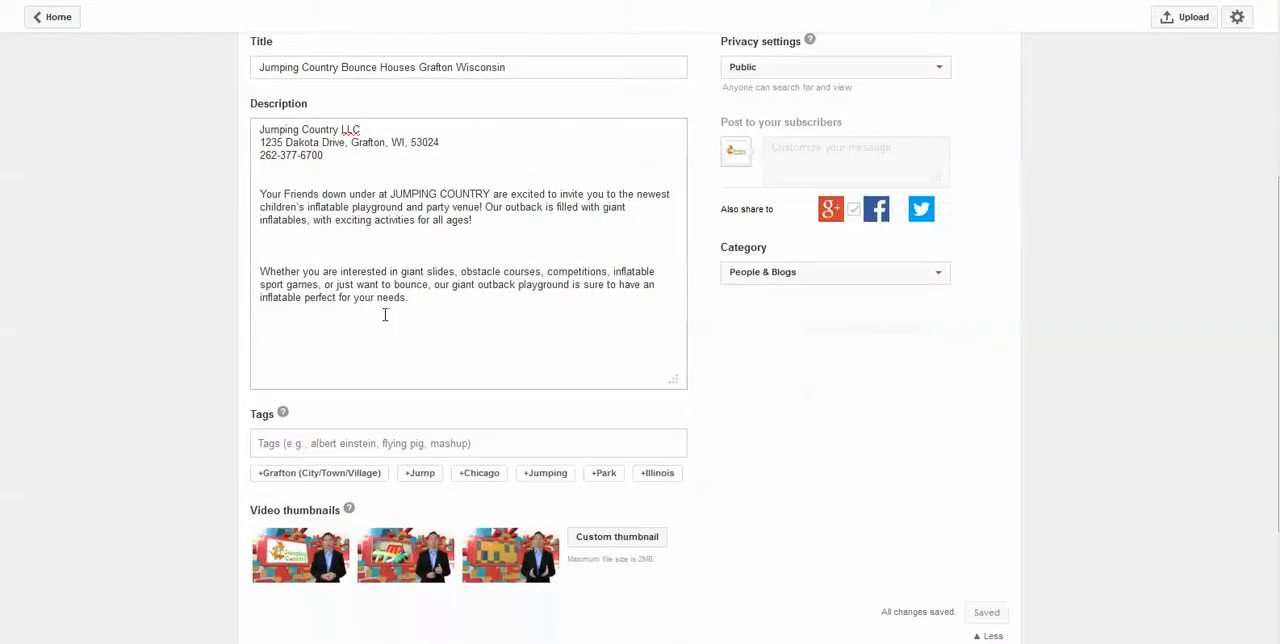
pyautogui.click(558, 474)
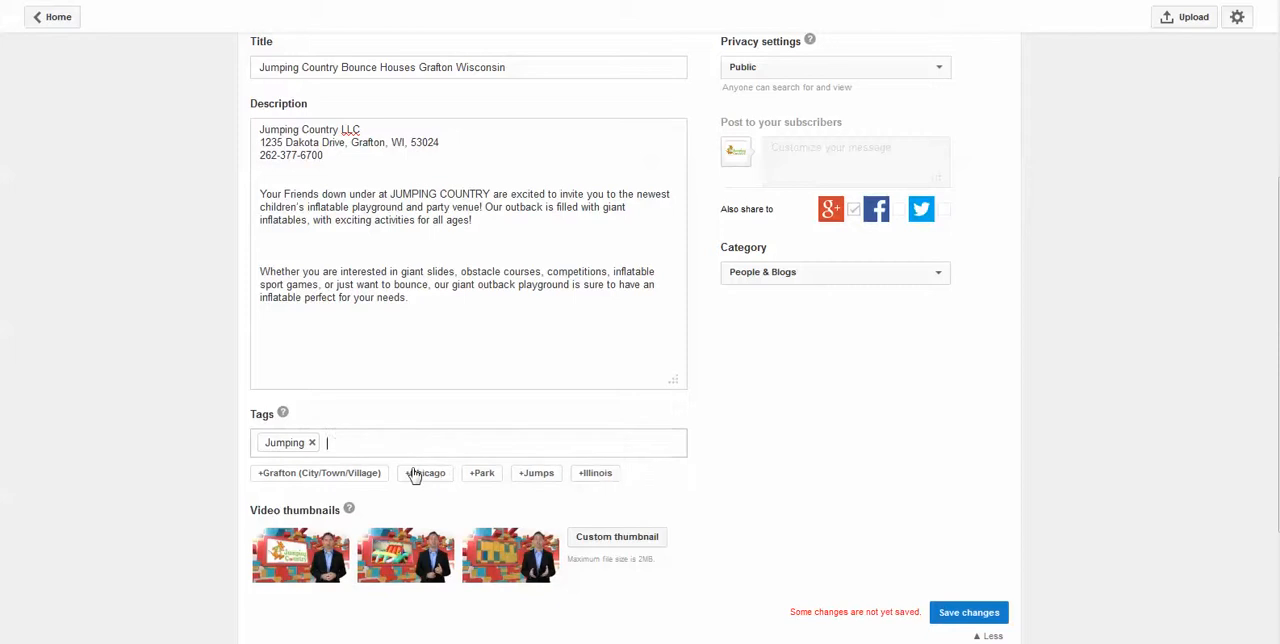
pyautogui.click(357, 476)
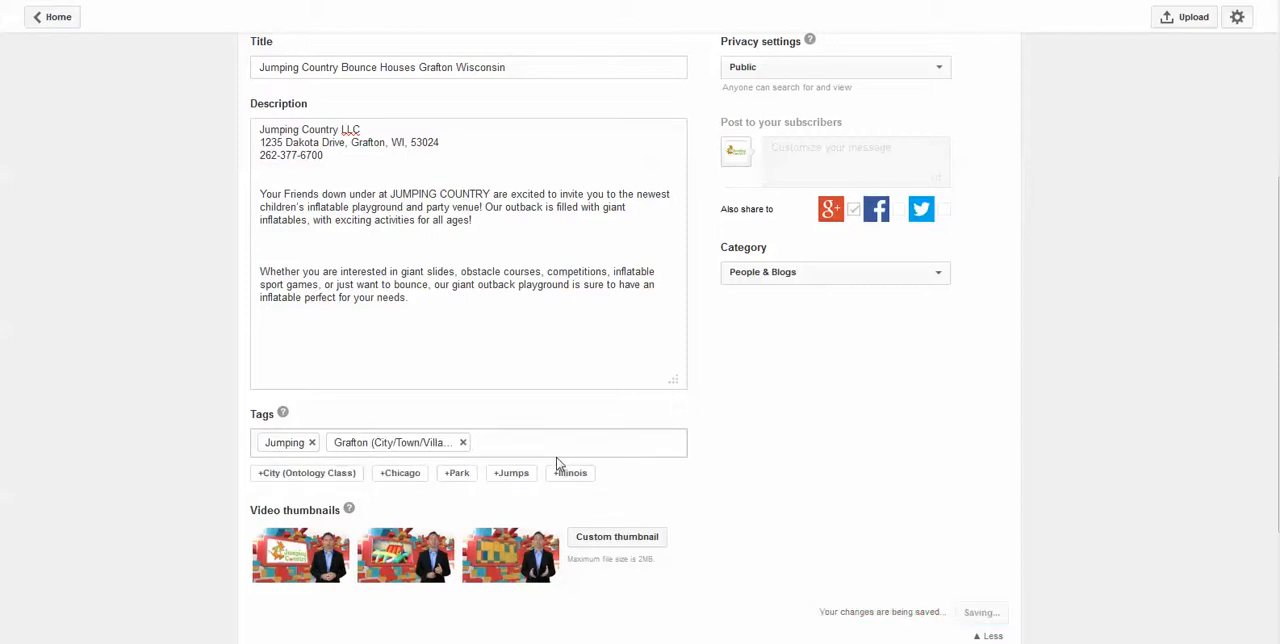
# Add the custom tags Bounce Houses and Birthday Party Rentals to the video
pyautogui.write('Bounce Houses')
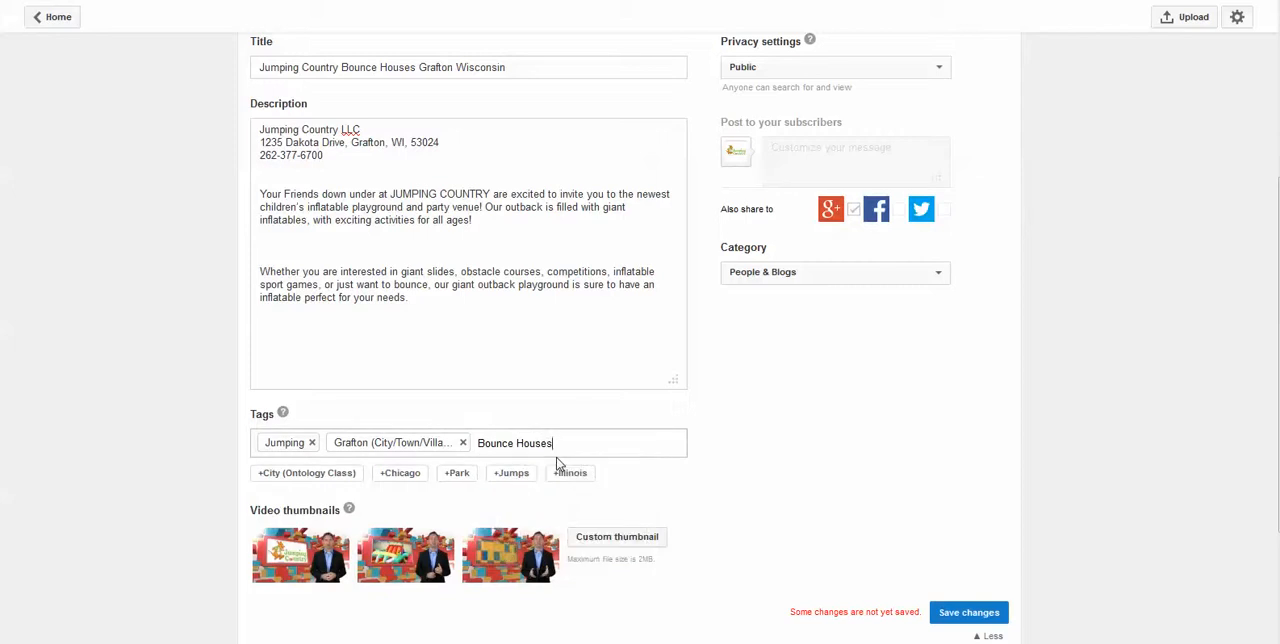
pyautogui.press('Return')
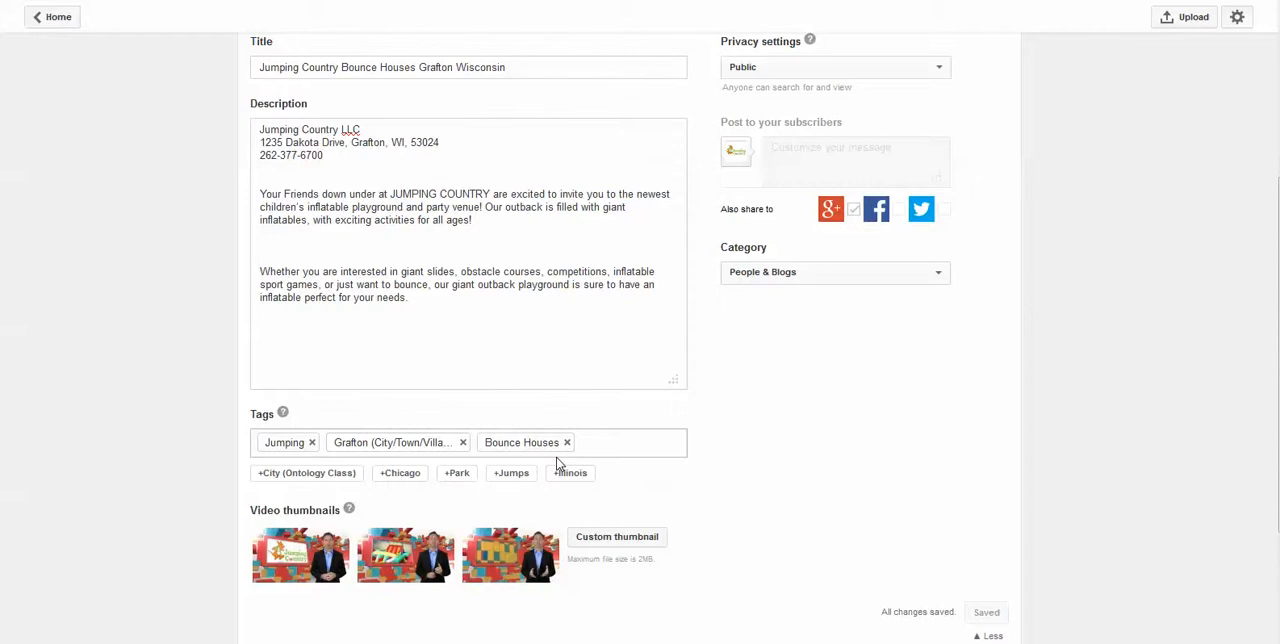
pyautogui.write('Birt')
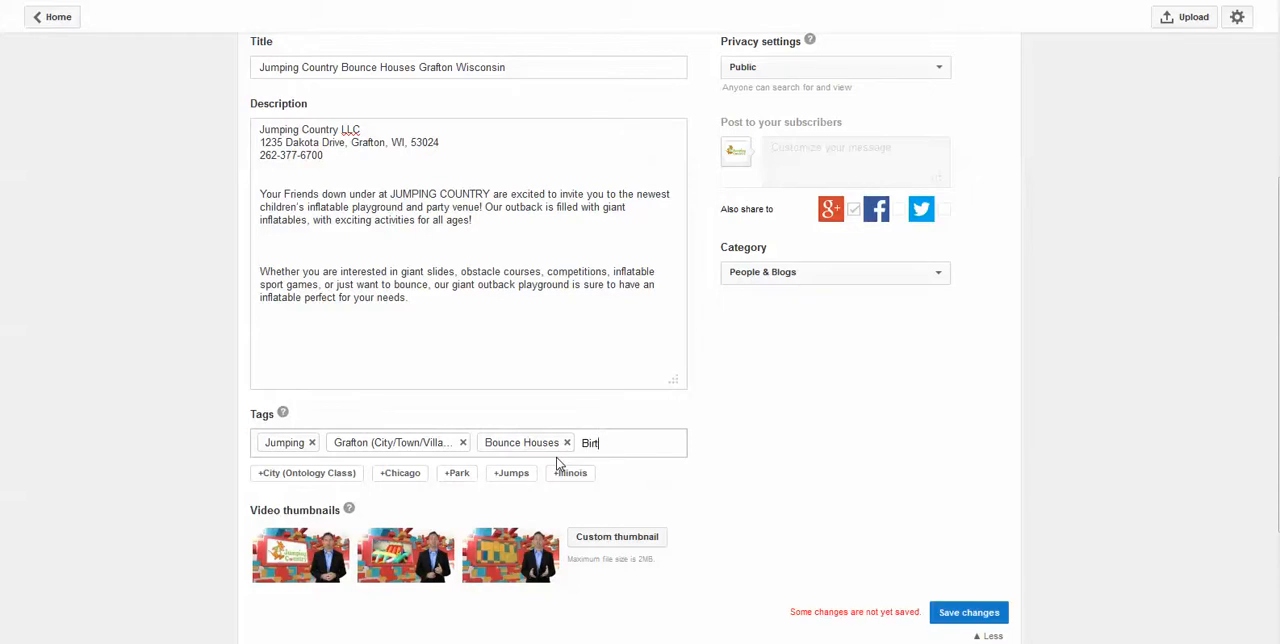
pyautogui.write('hday Part')
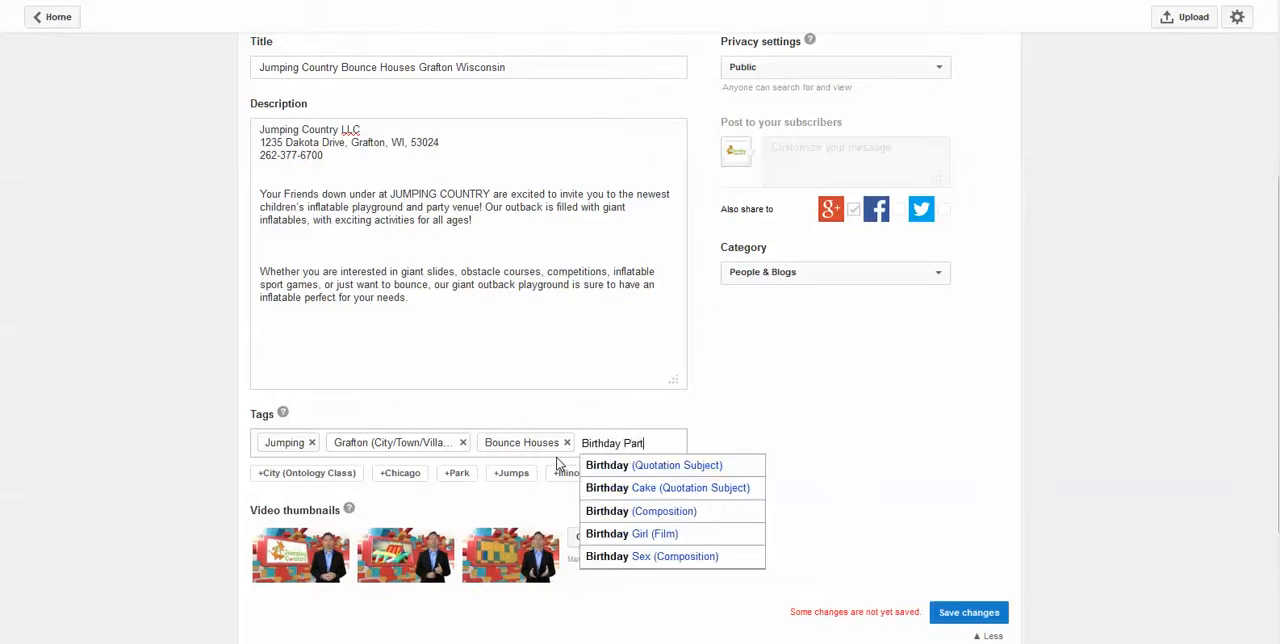
pyautogui.write('y Rentals')
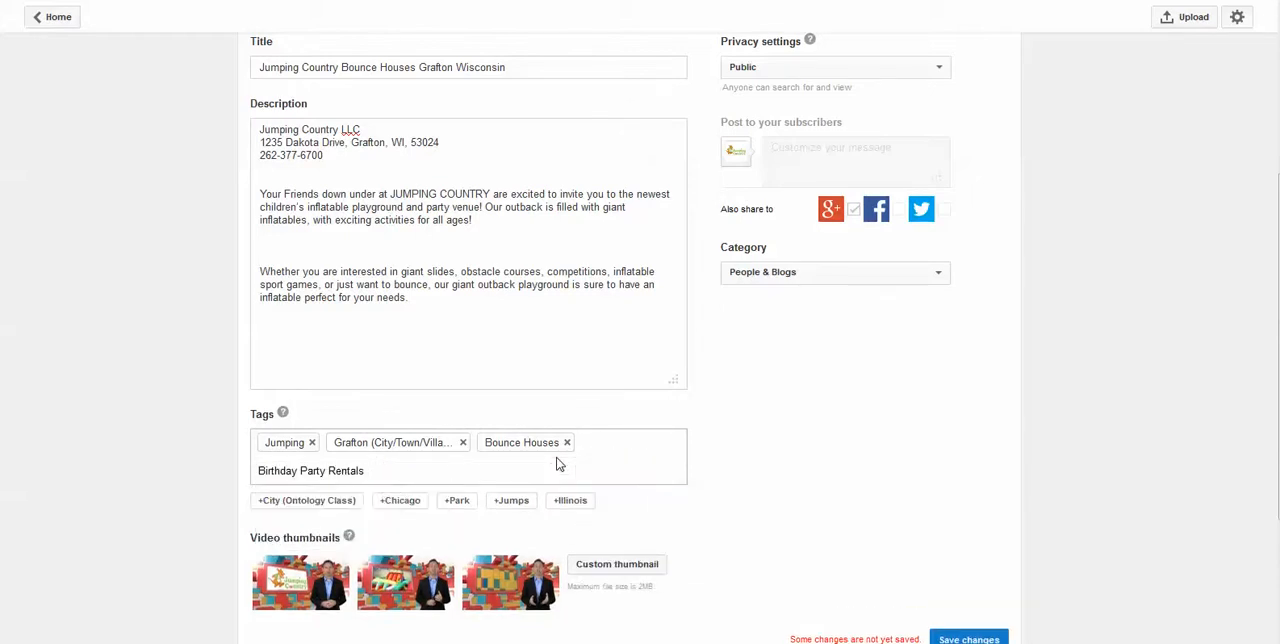
pyautogui.press('Return')
pyautogui.click(842, 499)
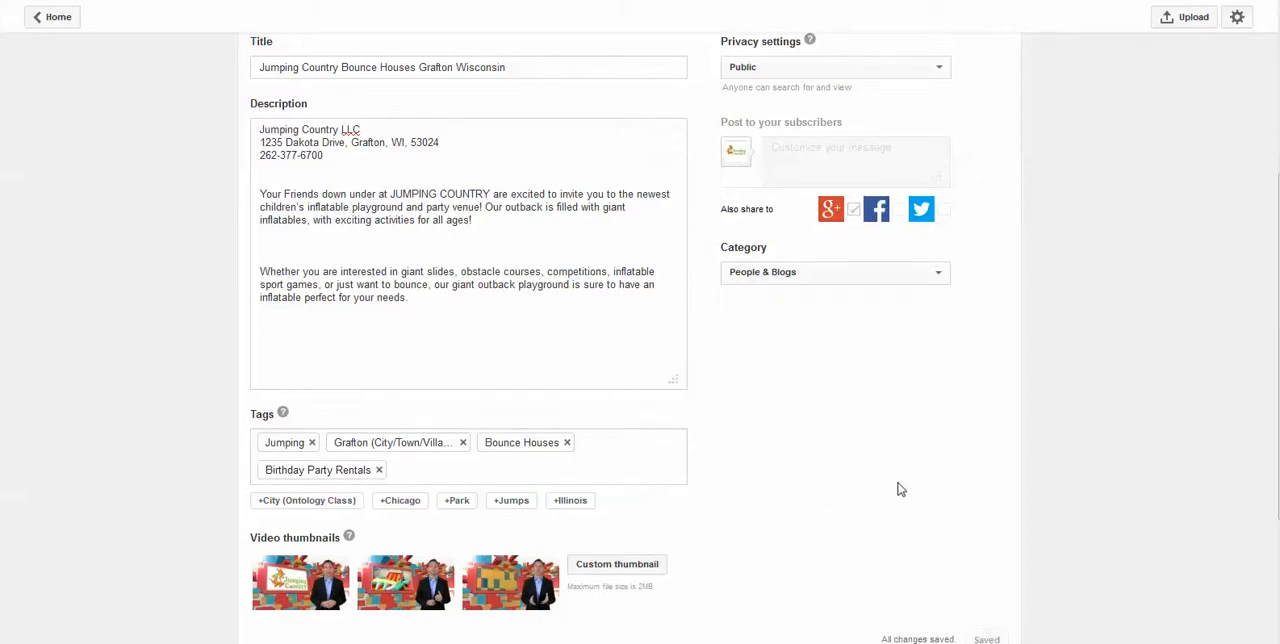
# Look over the completed video details and leave the upload page for the channel's dashboard
pyautogui.scroll(3, 898, 489)
pyautogui.scroll(-3, 777, 500)
pyautogui.scroll(3, 743, 551)
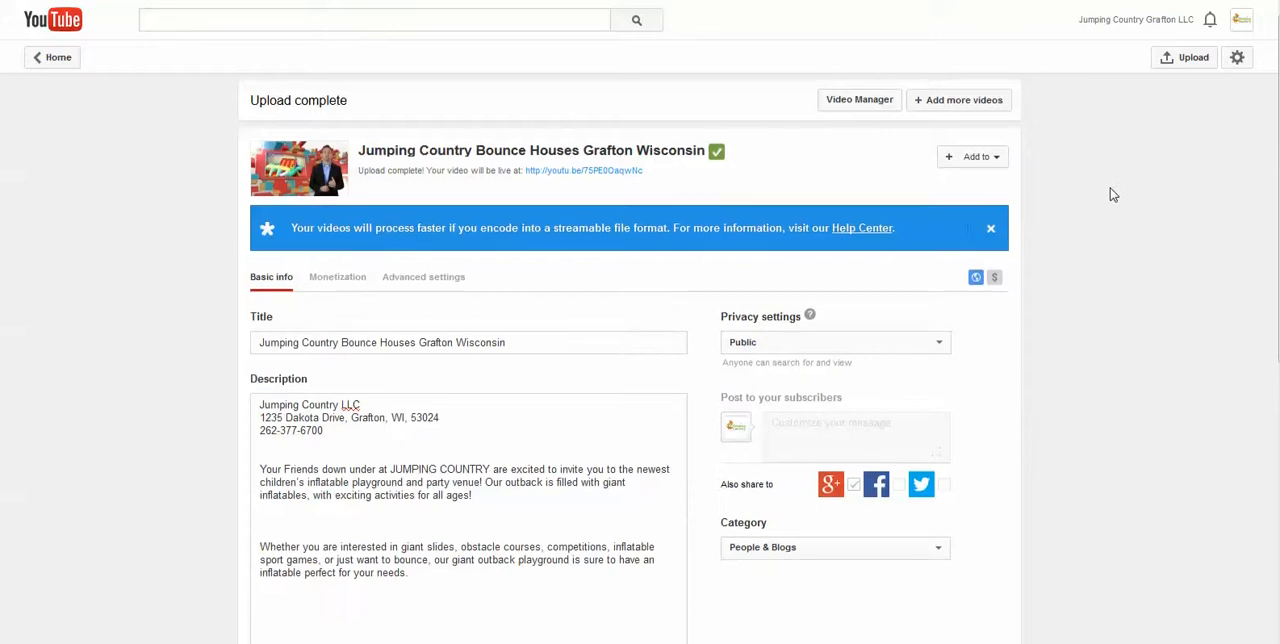
pyautogui.scroll(-4, 1105, 205)
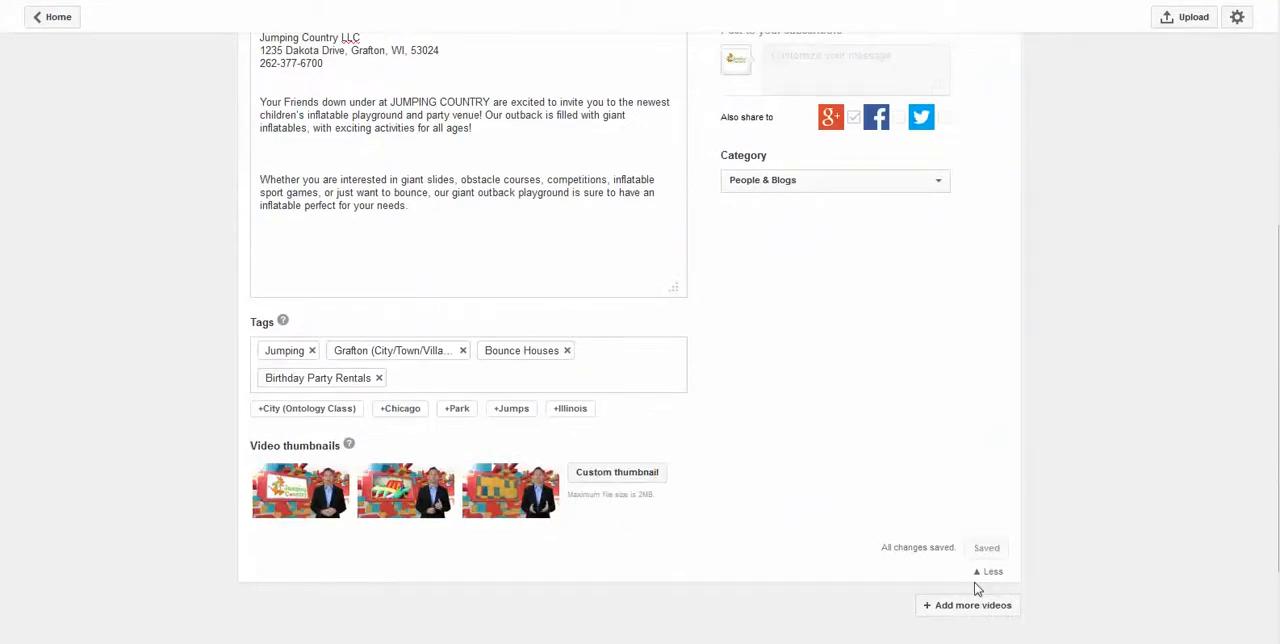
pyautogui.scroll(4, 920, 440)
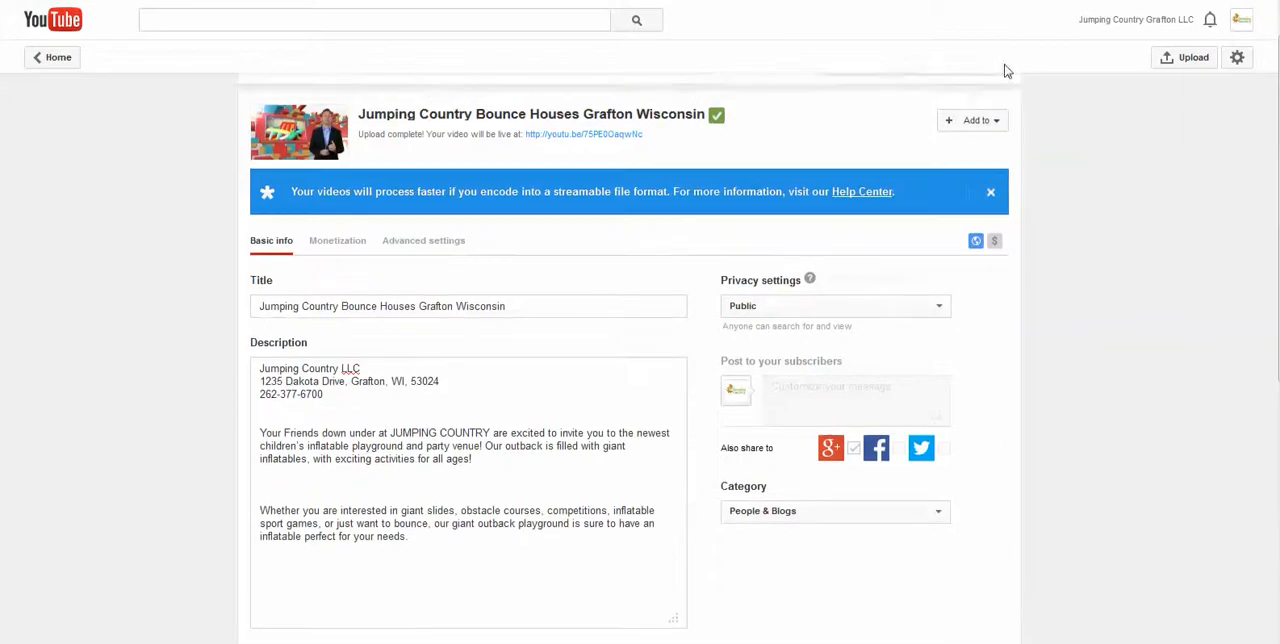
pyautogui.click(1190, 60)
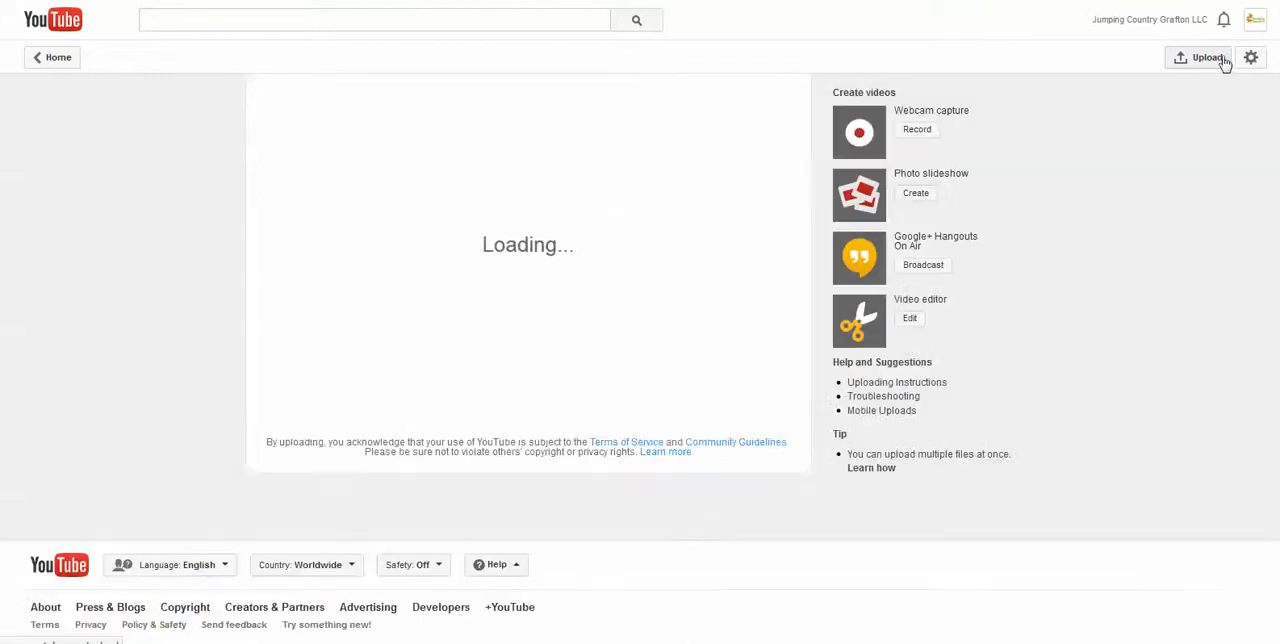
pyautogui.click(1254, 60)
pyautogui.click(1192, 92)
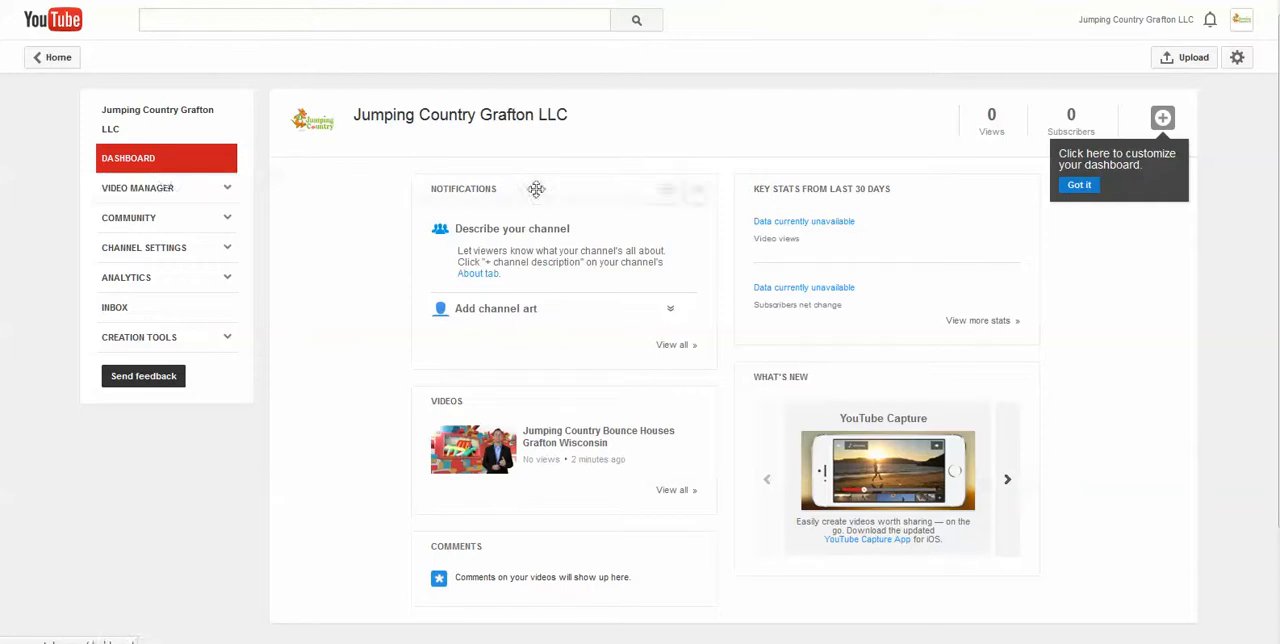
# Open the channel settings and review the account status and feature list on the Features page
pyautogui.click(173, 262)
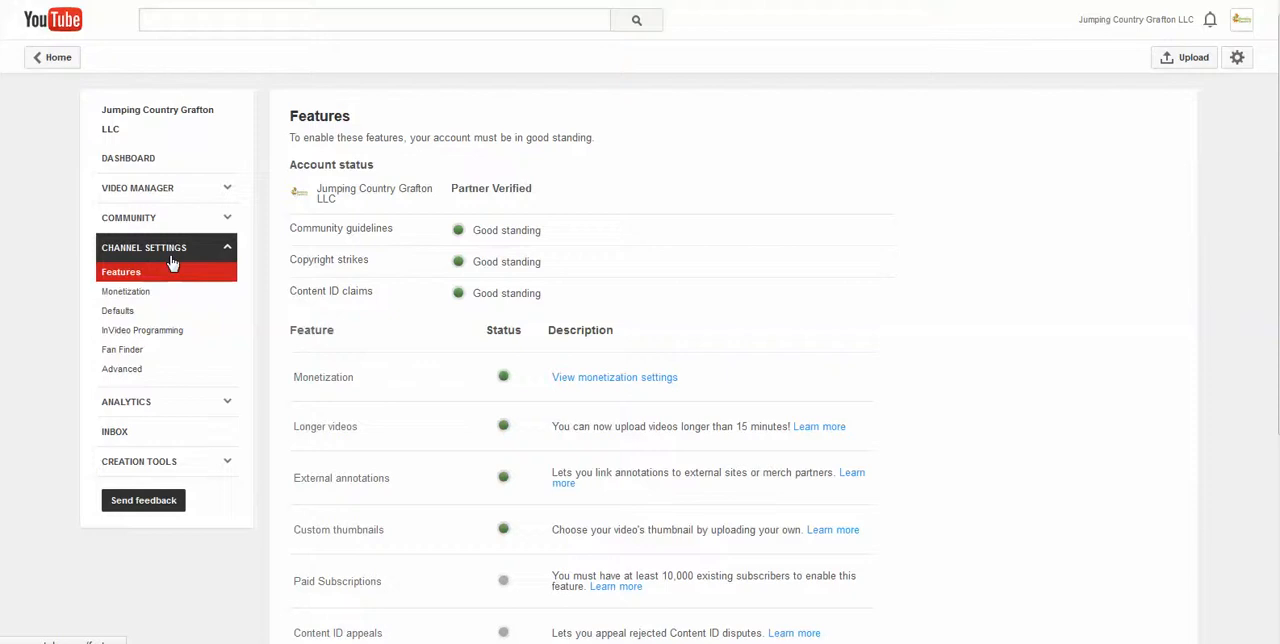
pyautogui.scroll(-3, 407, 226)
pyautogui.scroll(-3, 407, 226)
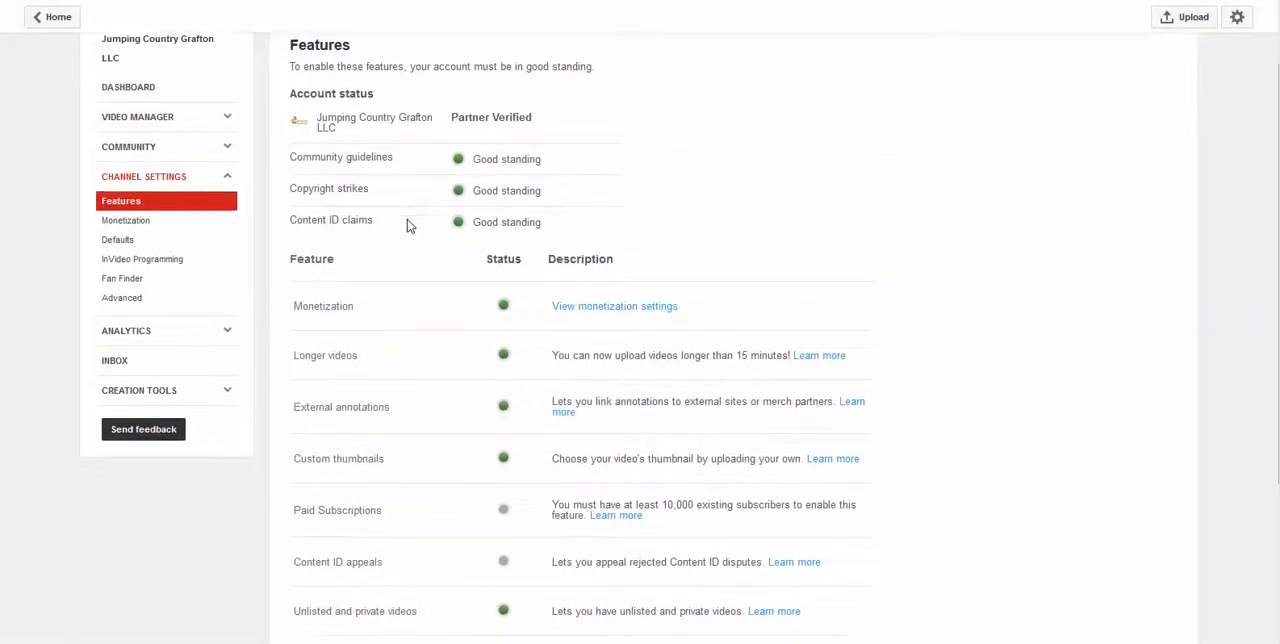
pyautogui.scroll(-1, 407, 226)
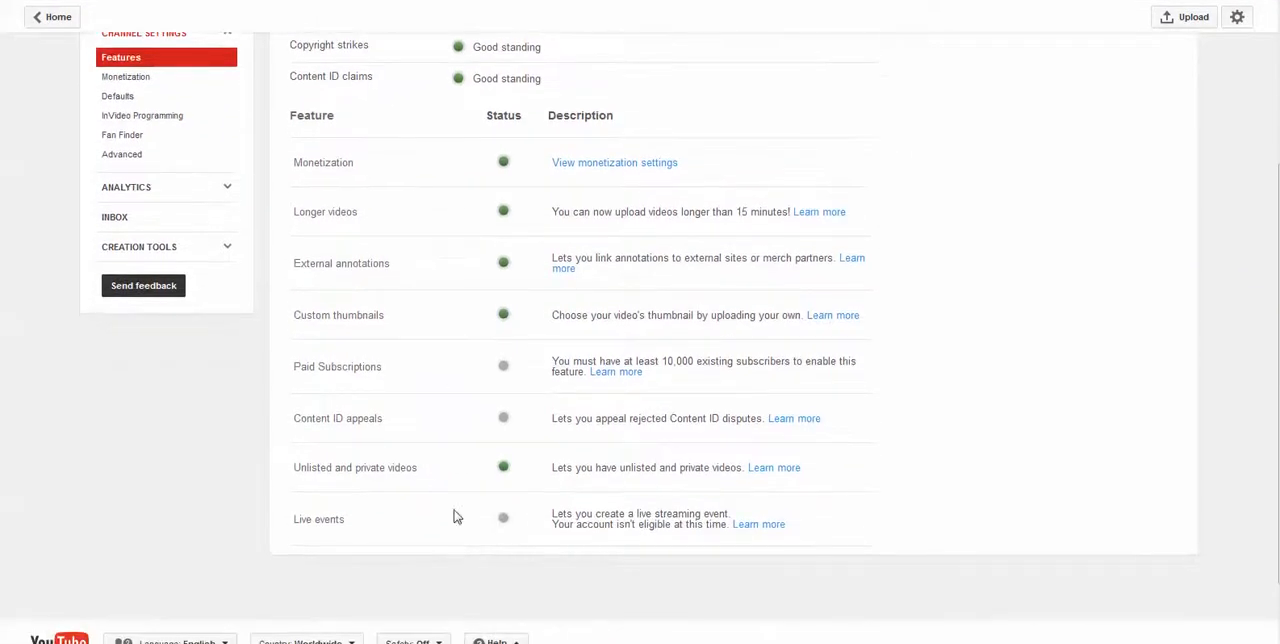
pyautogui.scroll(-2, 452, 510)
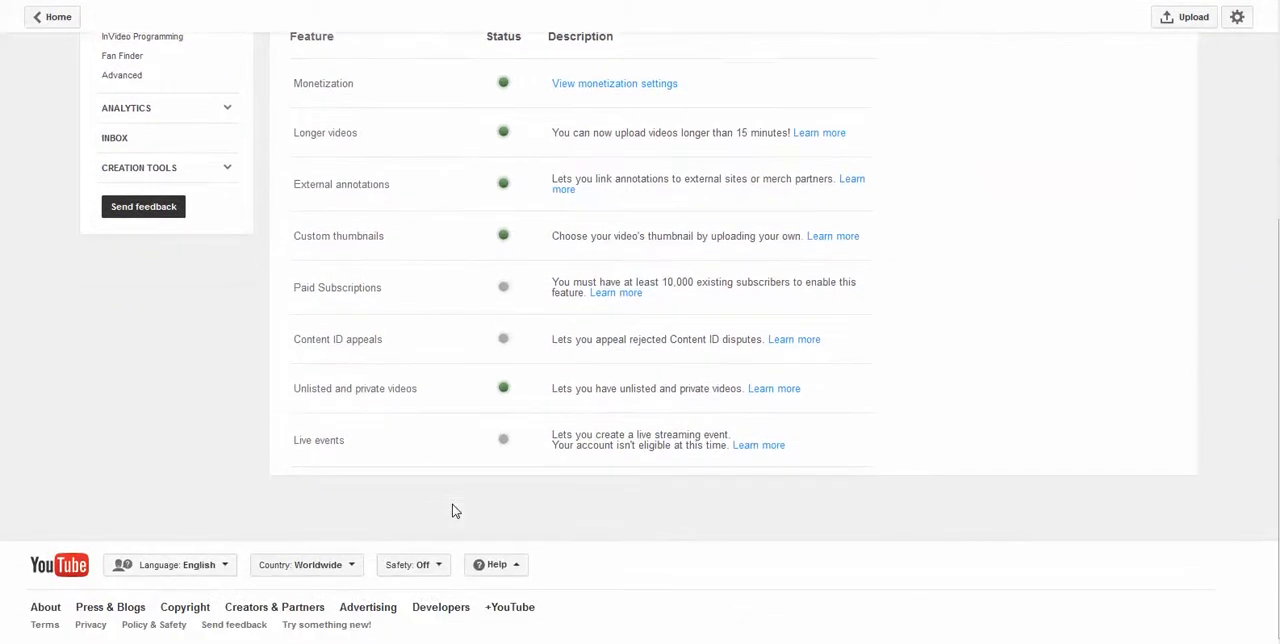
pyautogui.scroll(2, 452, 457)
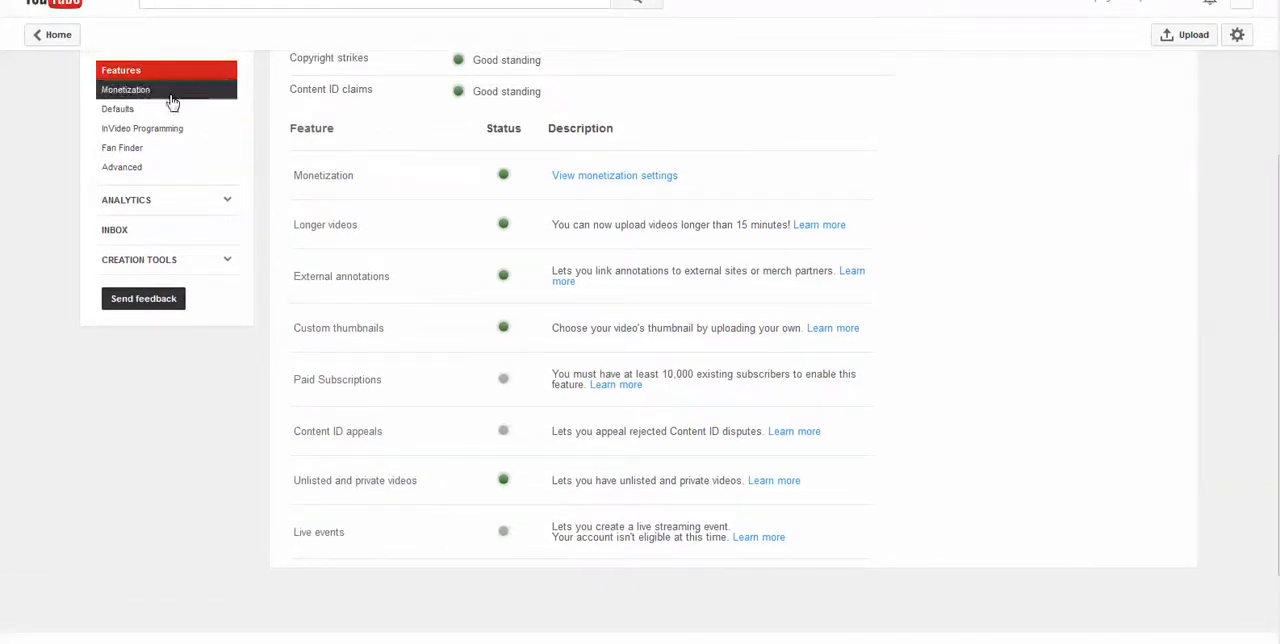
pyautogui.click(126, 173)
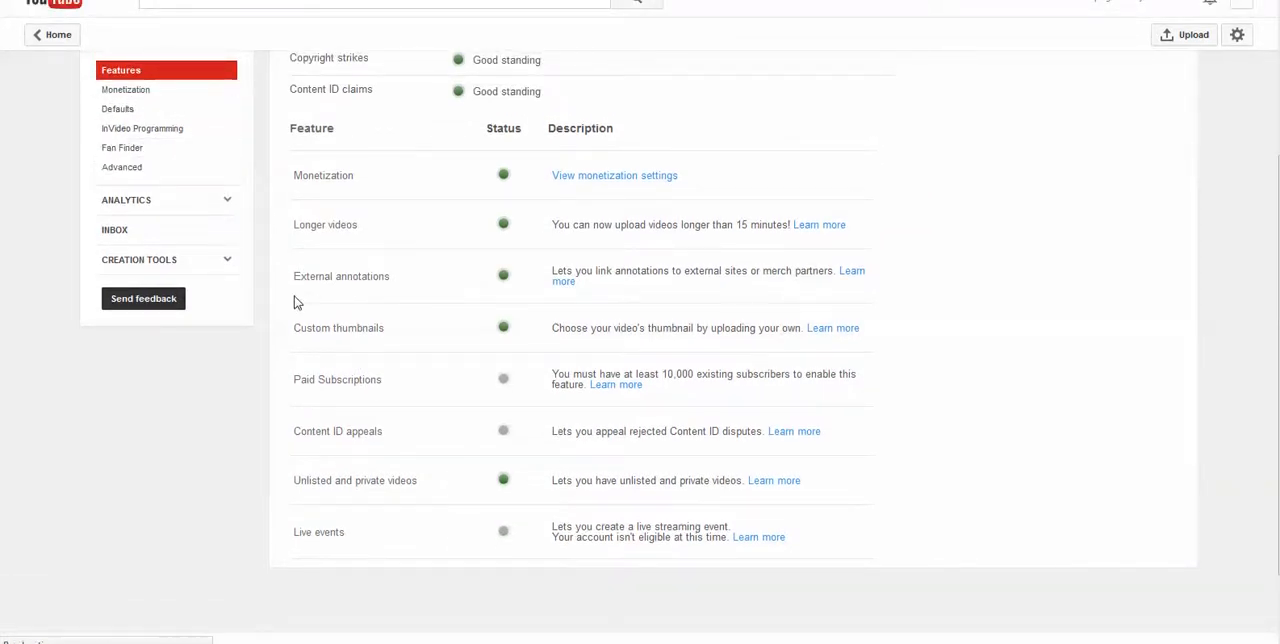
pyautogui.scroll(-2, 370, 290)
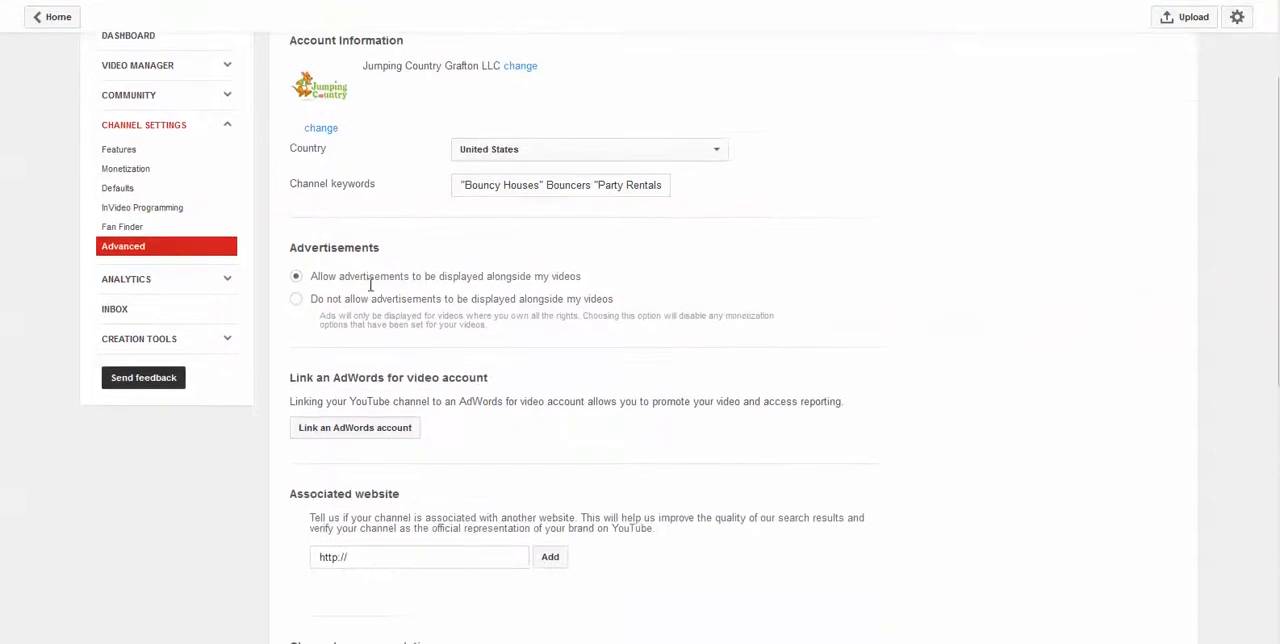
pyautogui.scroll(-2, 485, 408)
pyautogui.scroll(-1, 485, 408)
pyautogui.click(348, 410)
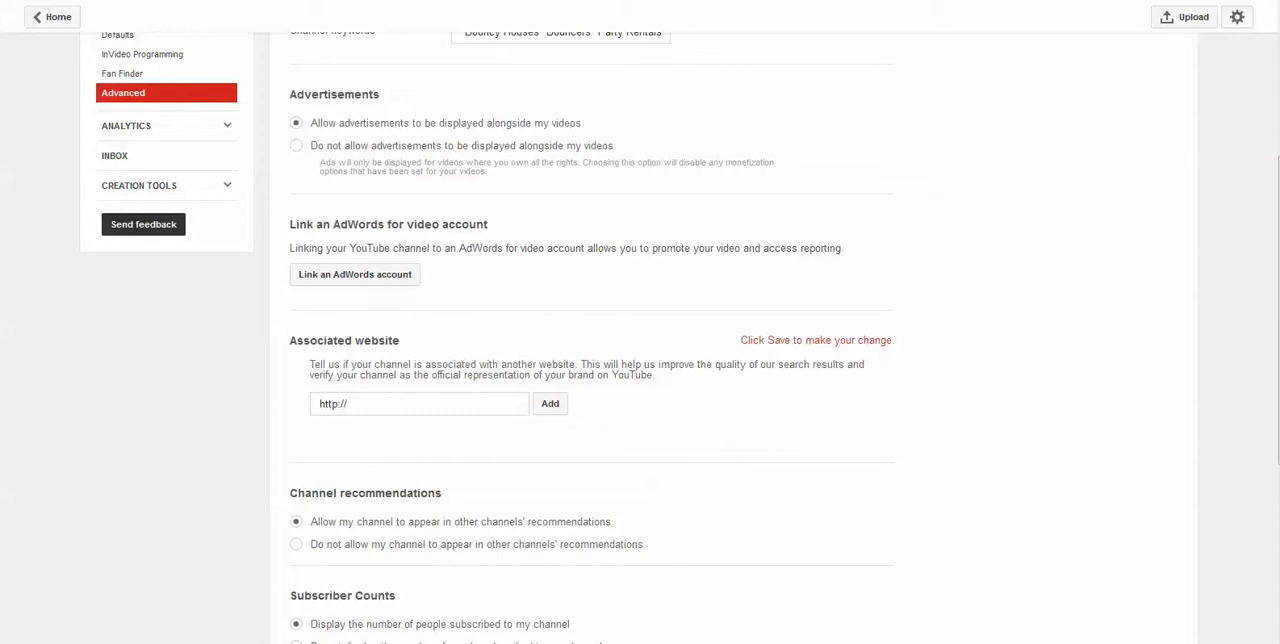
pyautogui.moveTo(375, 407); pyautogui.dragTo(234, 397)
pyautogui.write('https://www.jumpingcountry.com')
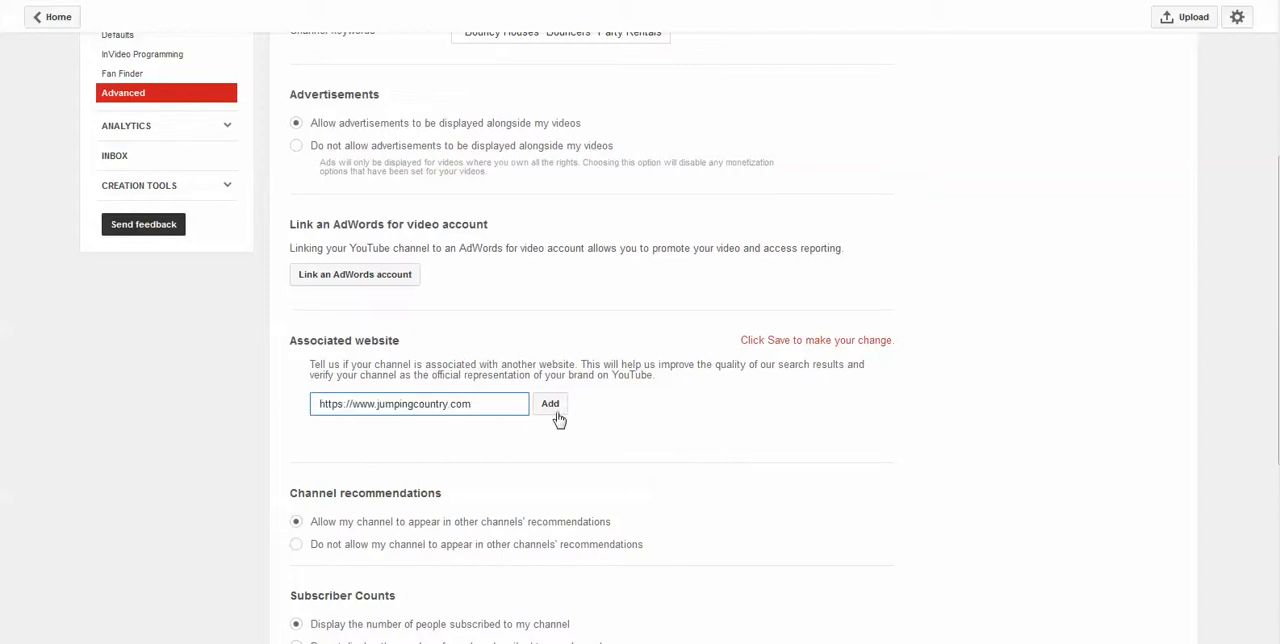
pyautogui.click(557, 410)
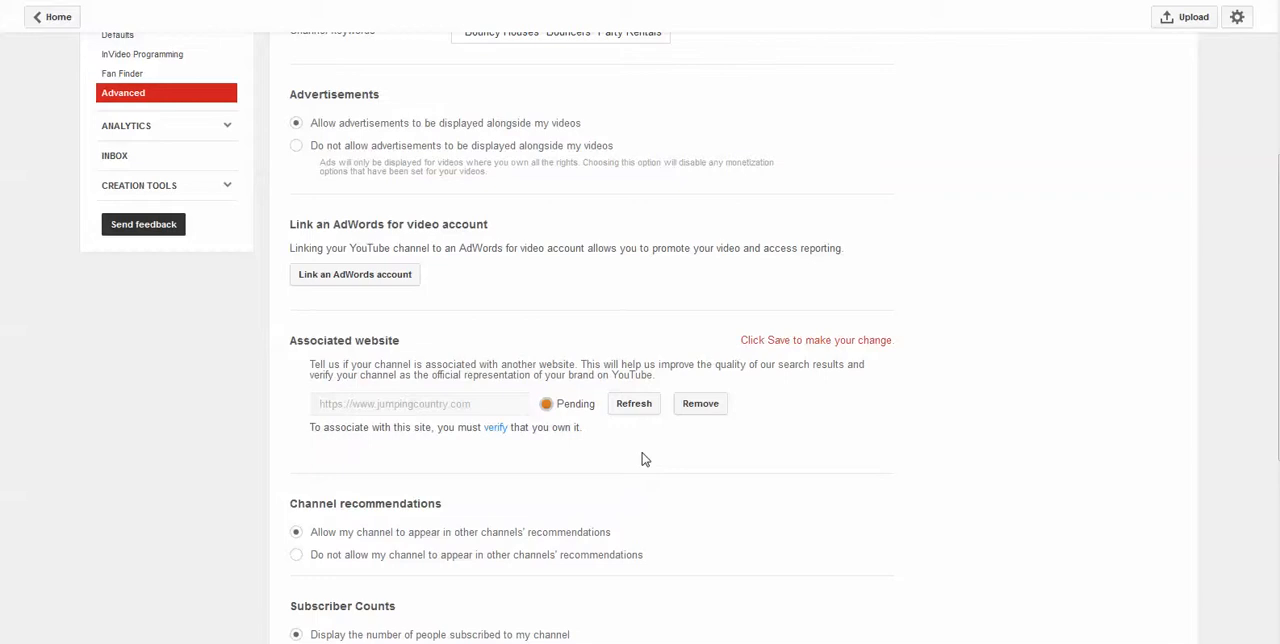
# Open the uploaded Jumping Country Bounce Houses video from the video manager and bring up its annotations editor
pyautogui.scroll(3, 645, 459)
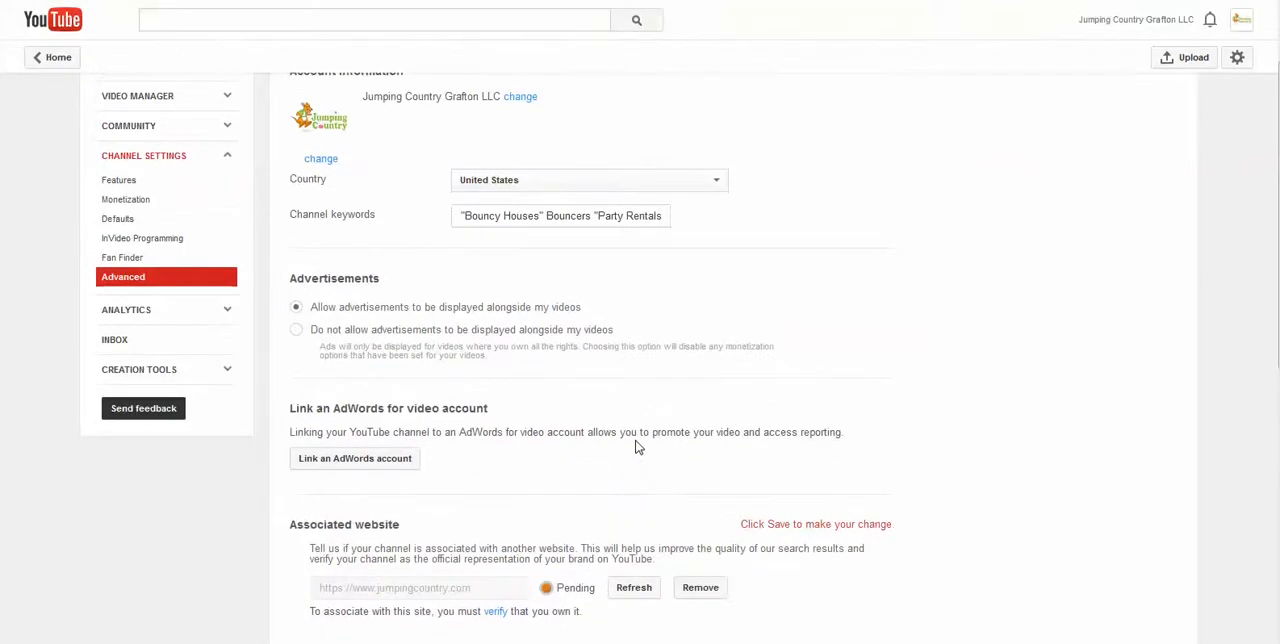
pyautogui.scroll(2, 635, 440)
pyautogui.scroll(-2, 640, 435)
pyautogui.scroll(2, 500, 320)
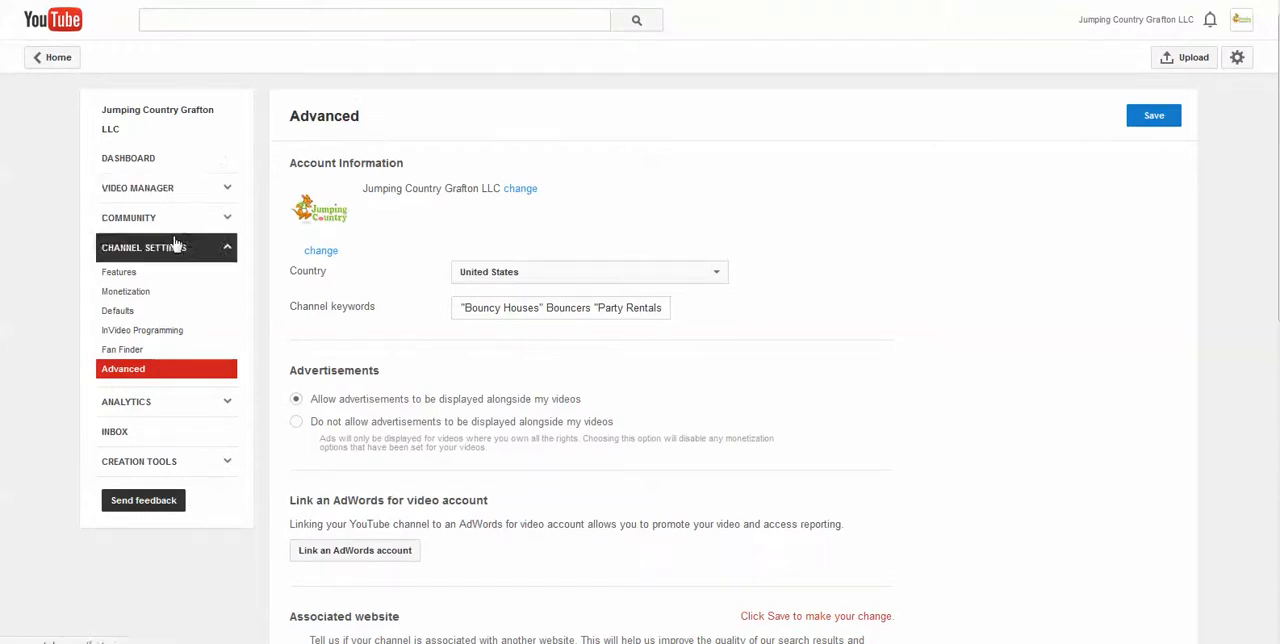
pyautogui.click(143, 190)
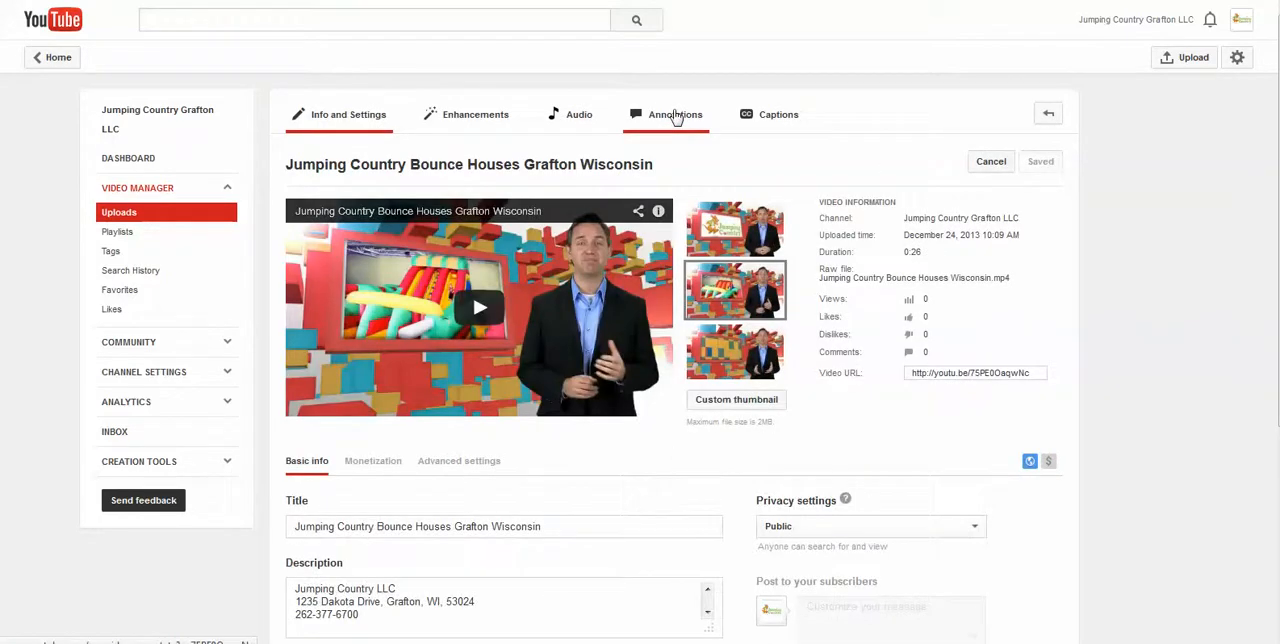
pyautogui.click(676, 117)
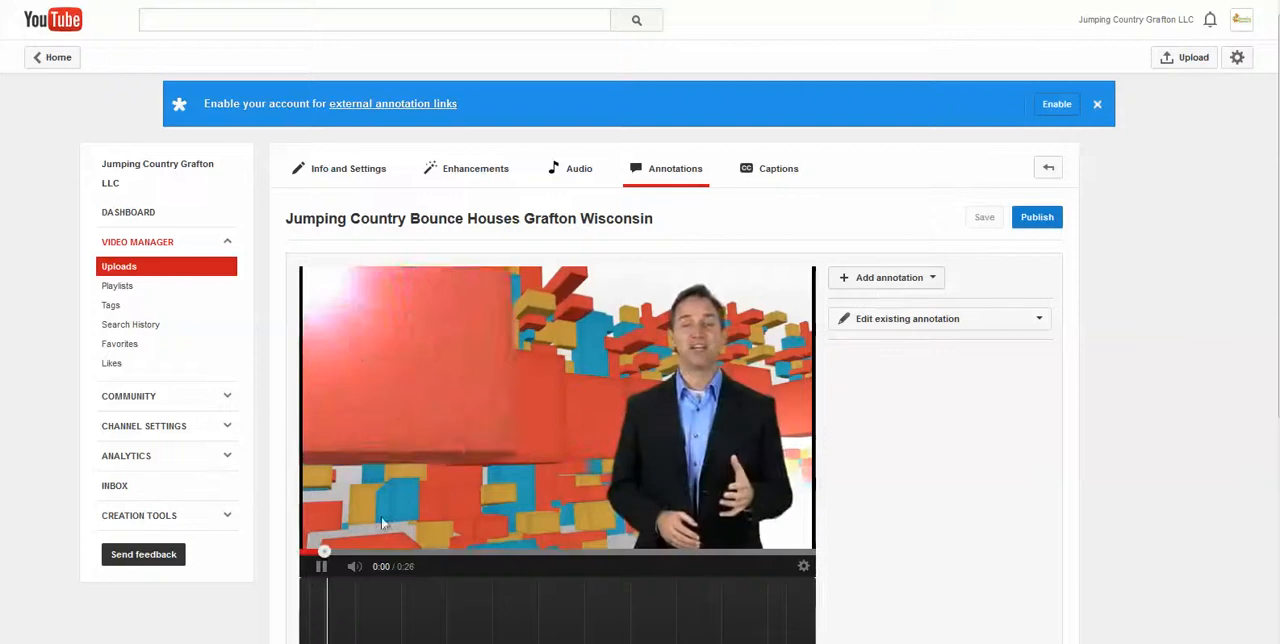
# Pause the video at 0:01, add a Note annotation and enlarge its box over the upper part of the red sign
pyautogui.click(320, 566)
pyautogui.click(913, 278)
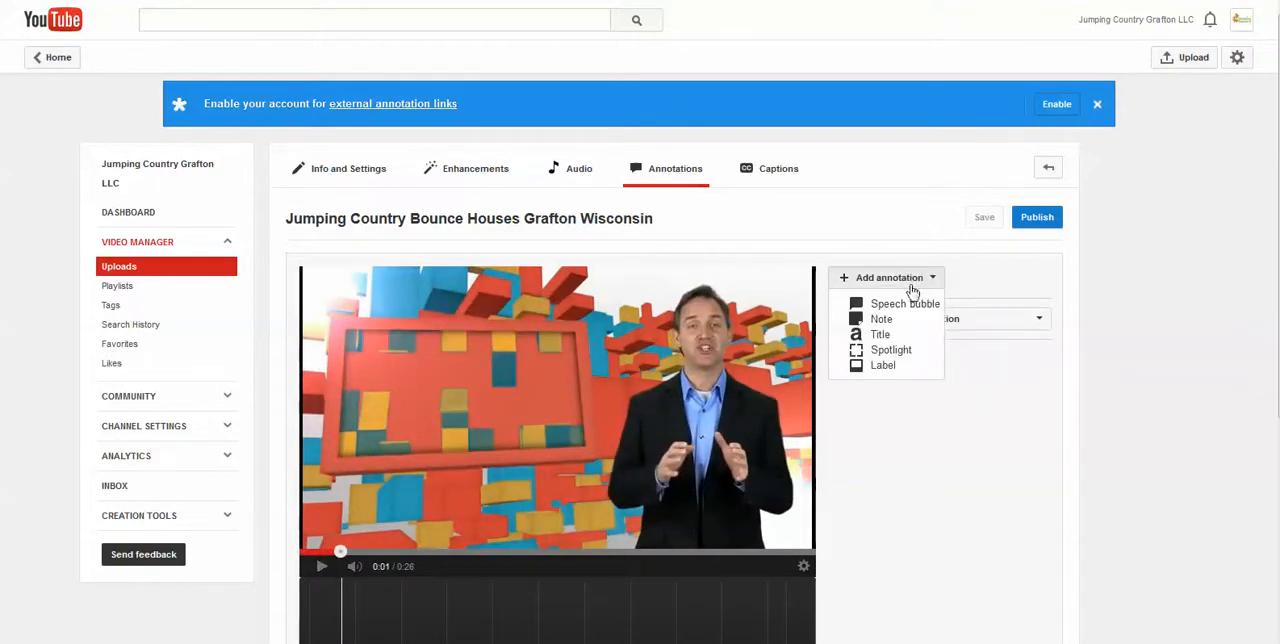
pyautogui.click(885, 318)
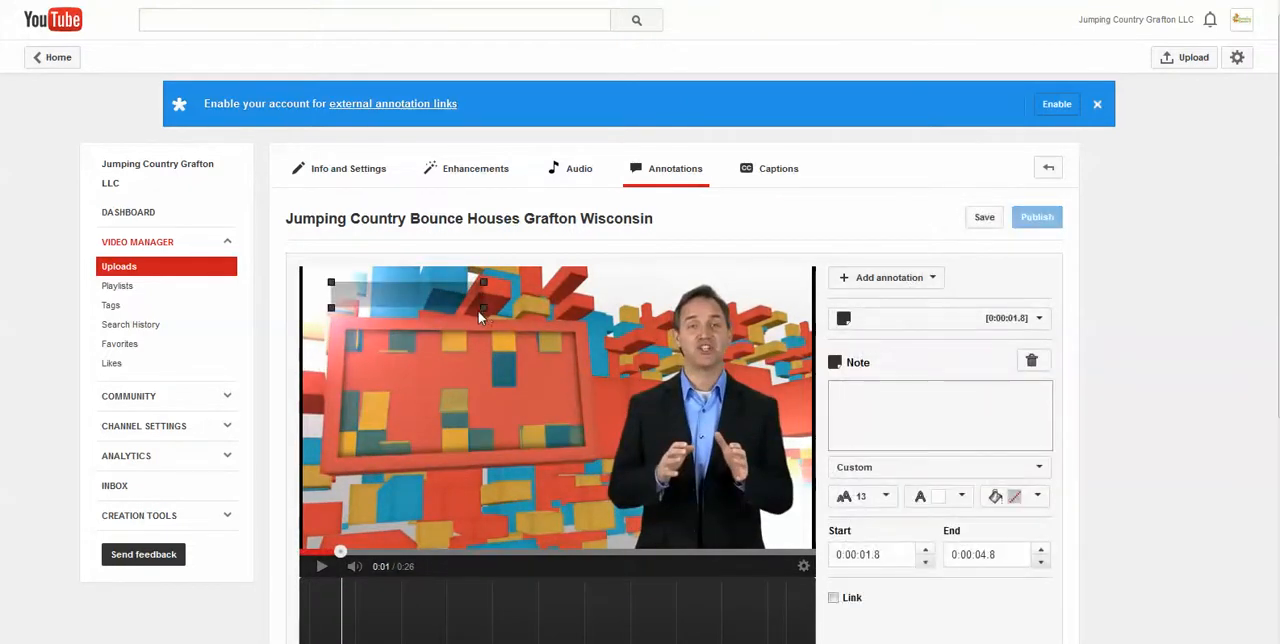
pyautogui.moveTo(486, 306); pyautogui.dragTo(514, 340)
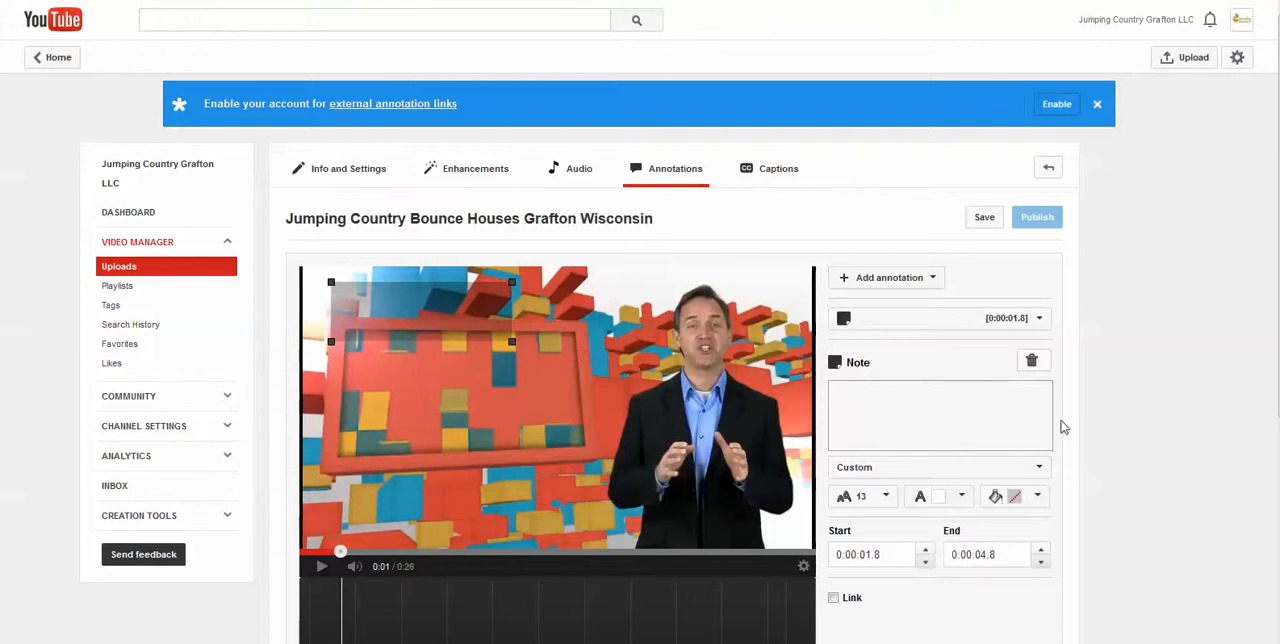
# Turn on the note's link and review the available link types and the option to open the link in a new window
pyautogui.scroll(-3, 1063, 423)
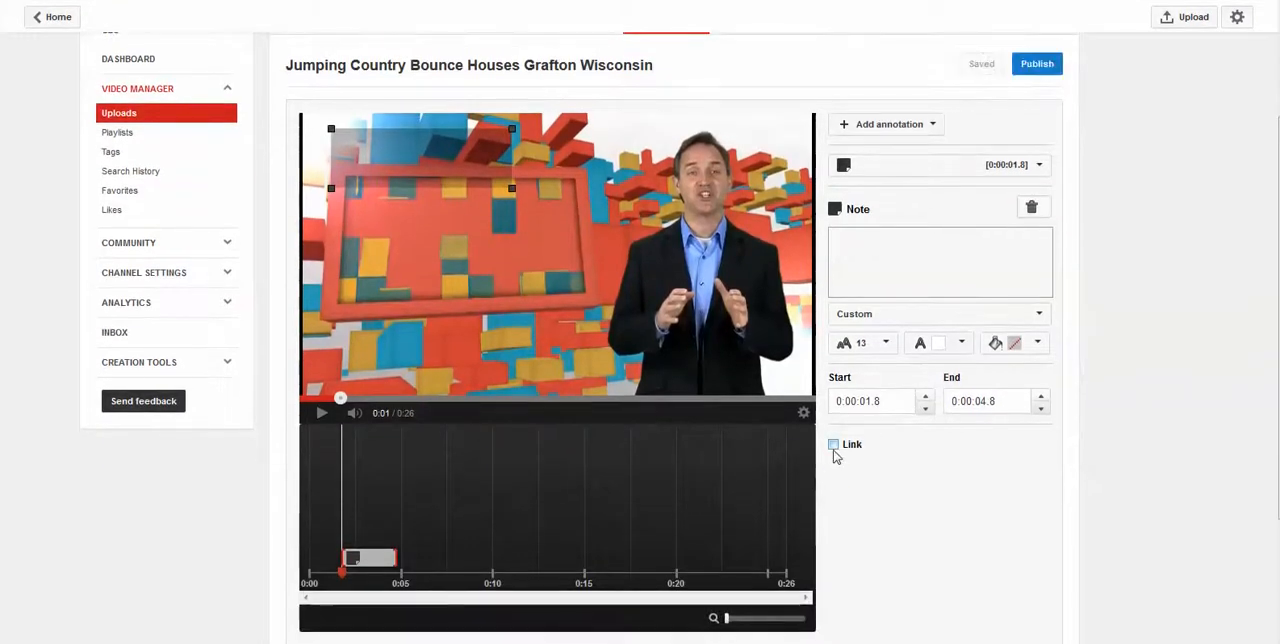
pyautogui.click(834, 445)
pyautogui.click(1031, 447)
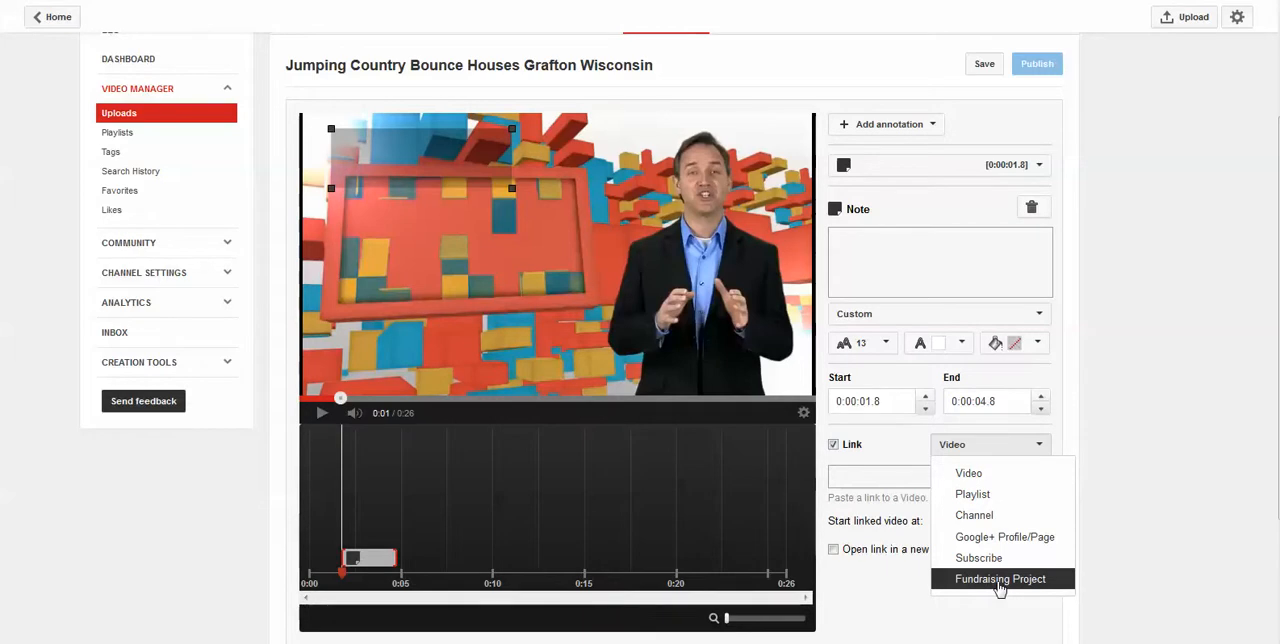
pyautogui.click(319, 416)
pyautogui.click(321, 415)
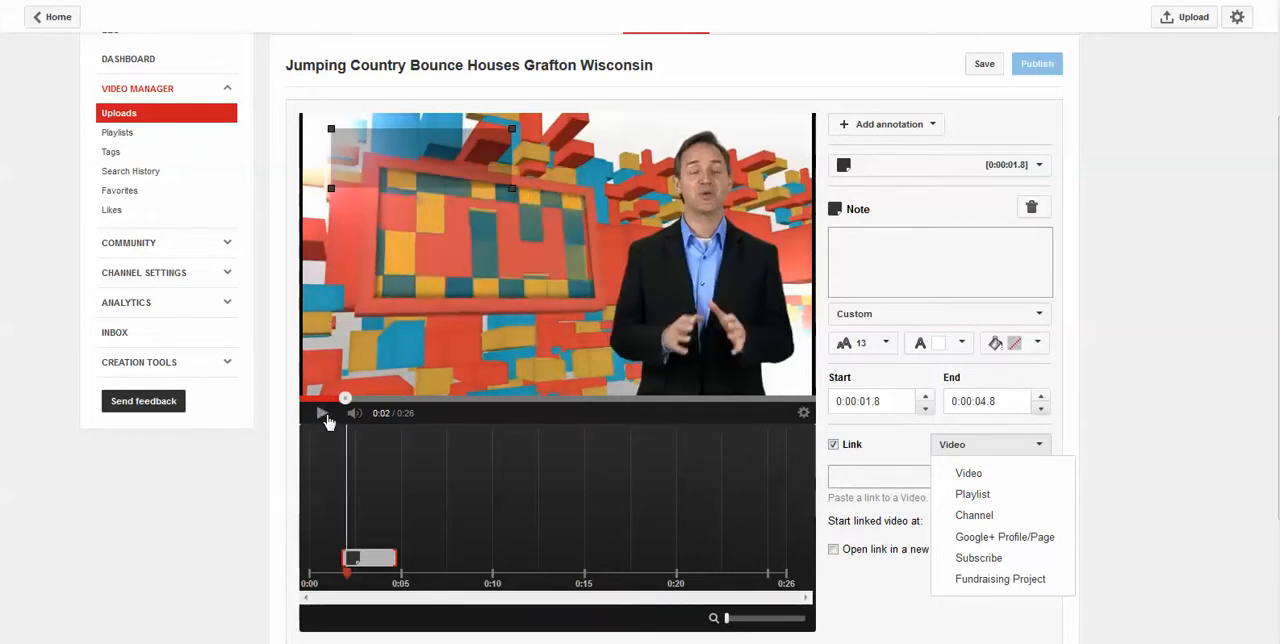
pyautogui.click(912, 595)
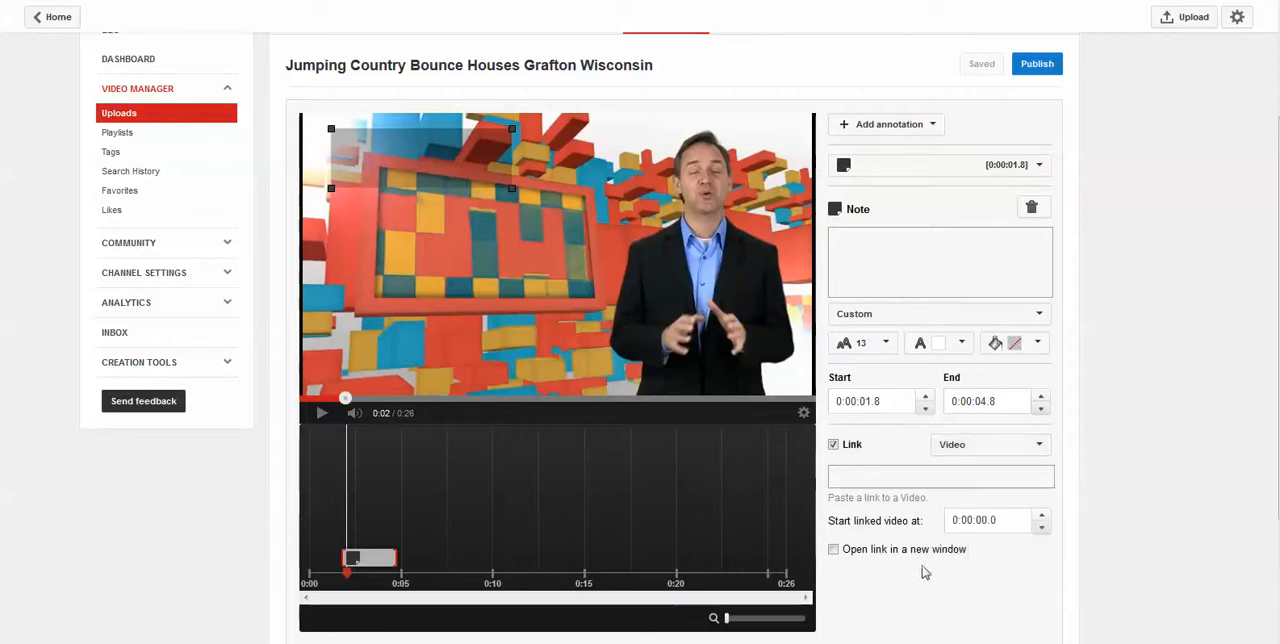
pyautogui.click(894, 549)
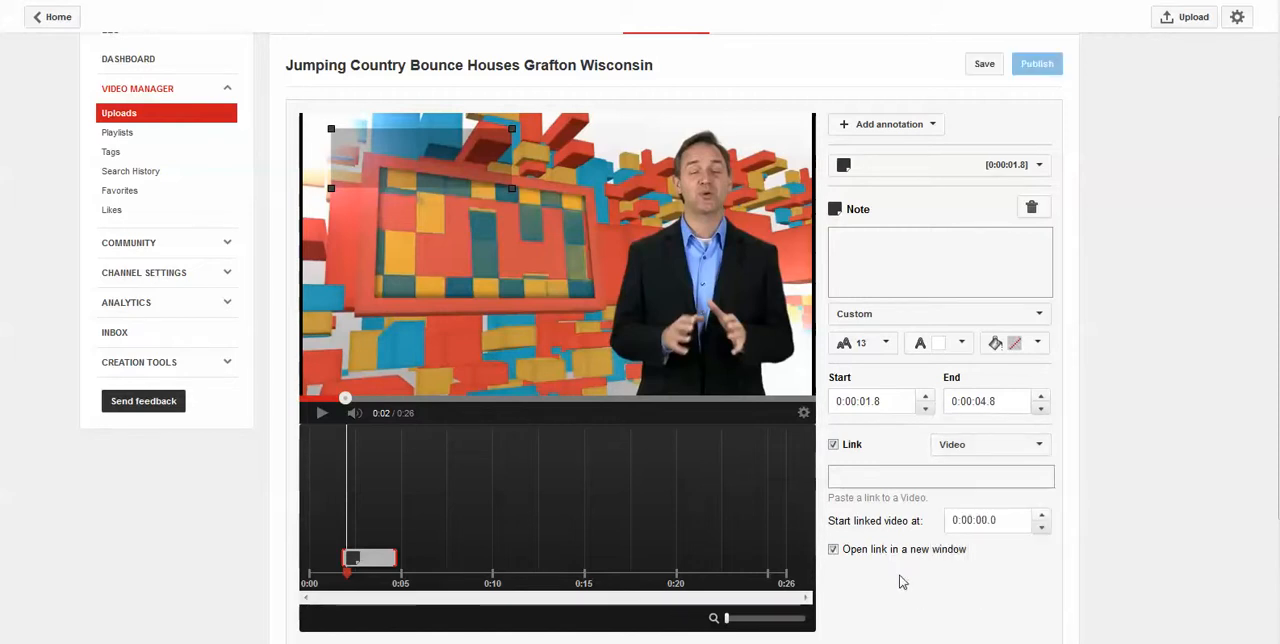
pyautogui.click(836, 550)
pyautogui.click(957, 447)
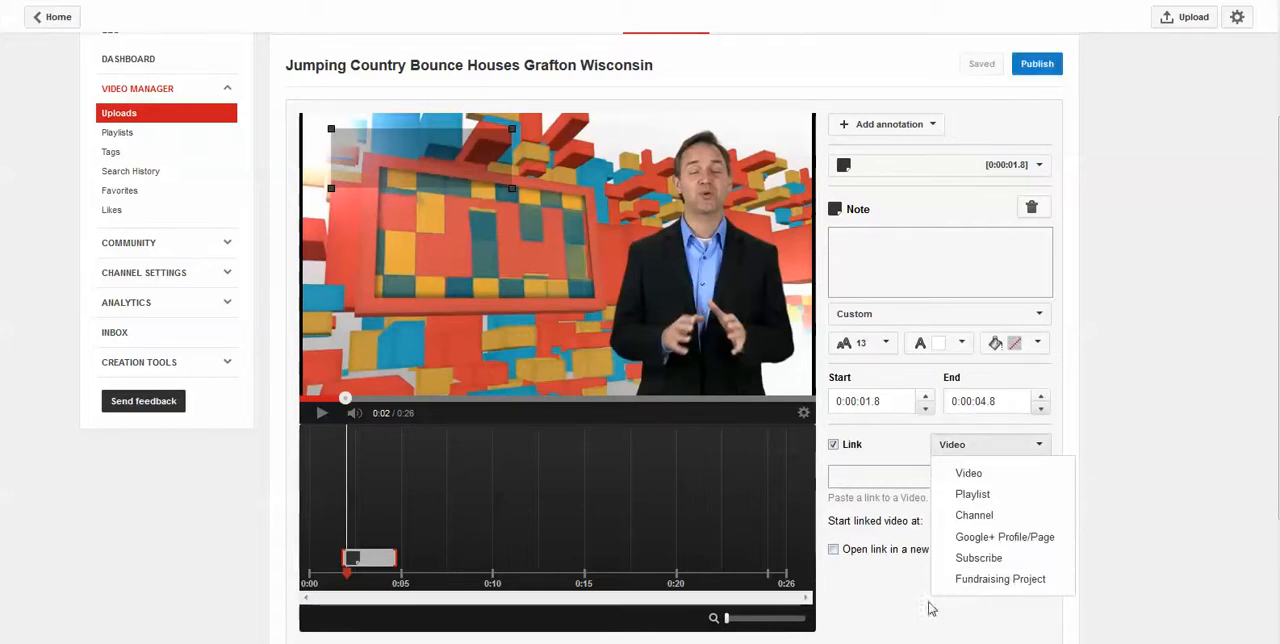
pyautogui.click(899, 608)
# Enable external annotation links for the account and accept the External Links Terms & Conditions
pyautogui.scroll(1, 898, 608)
pyautogui.scroll(2, 898, 608)
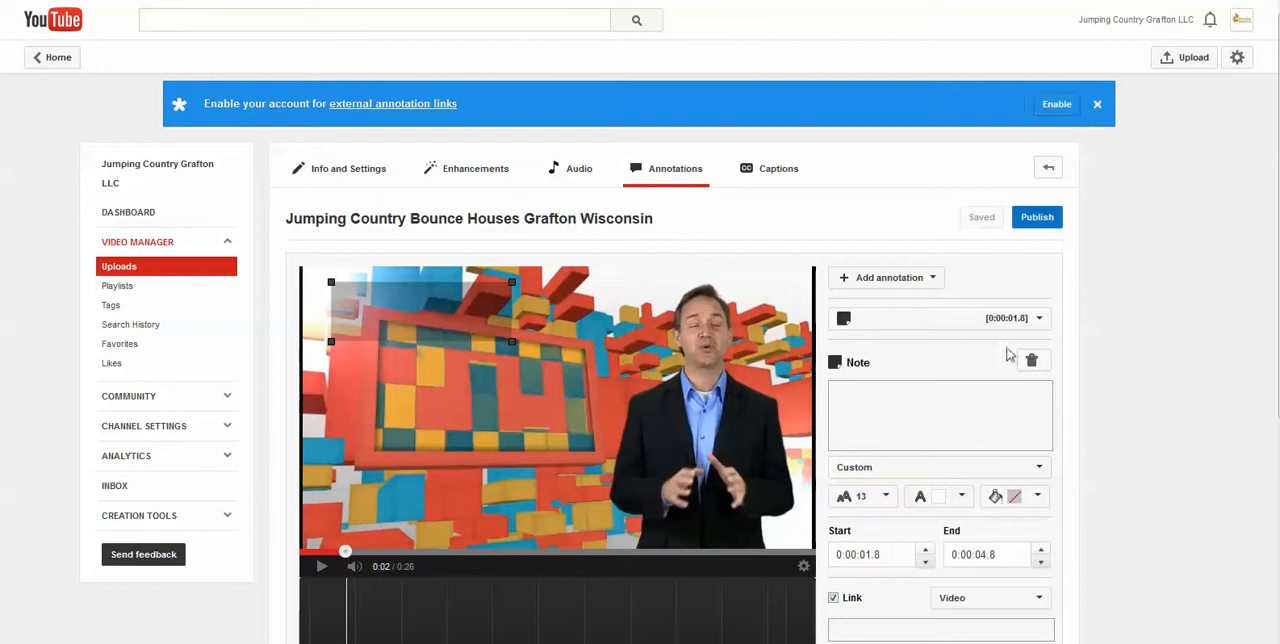
pyautogui.scroll(-3, 955, 445)
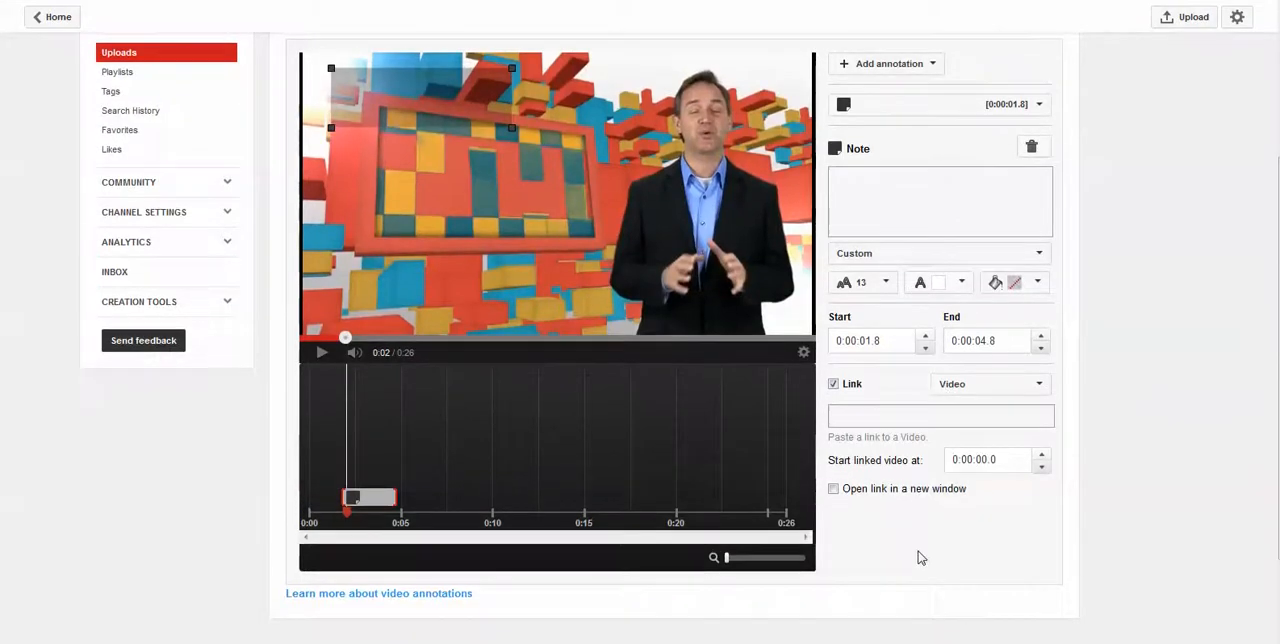
pyautogui.scroll(2, 921, 558)
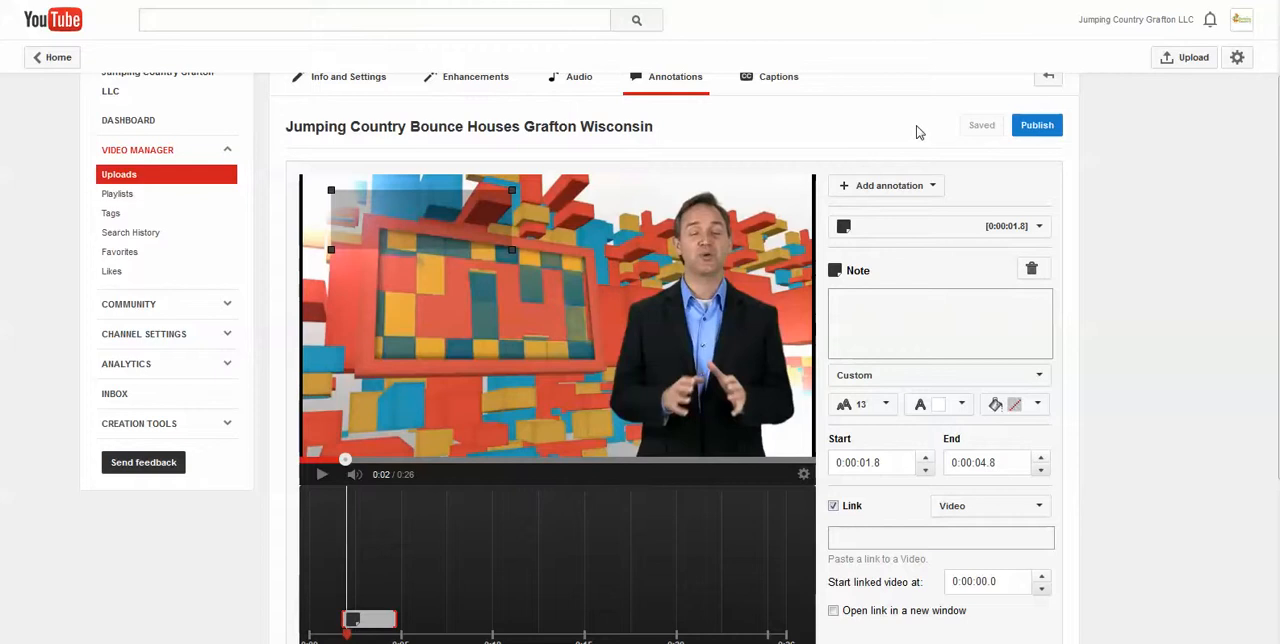
pyautogui.click(1027, 131)
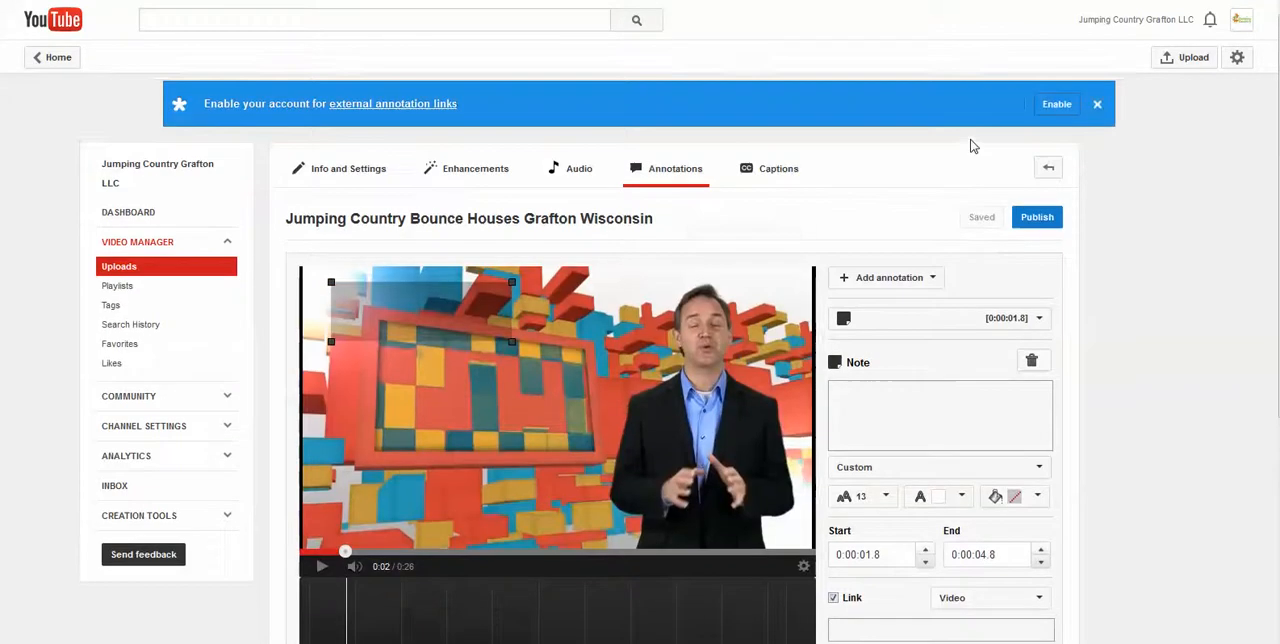
pyautogui.click(1058, 106)
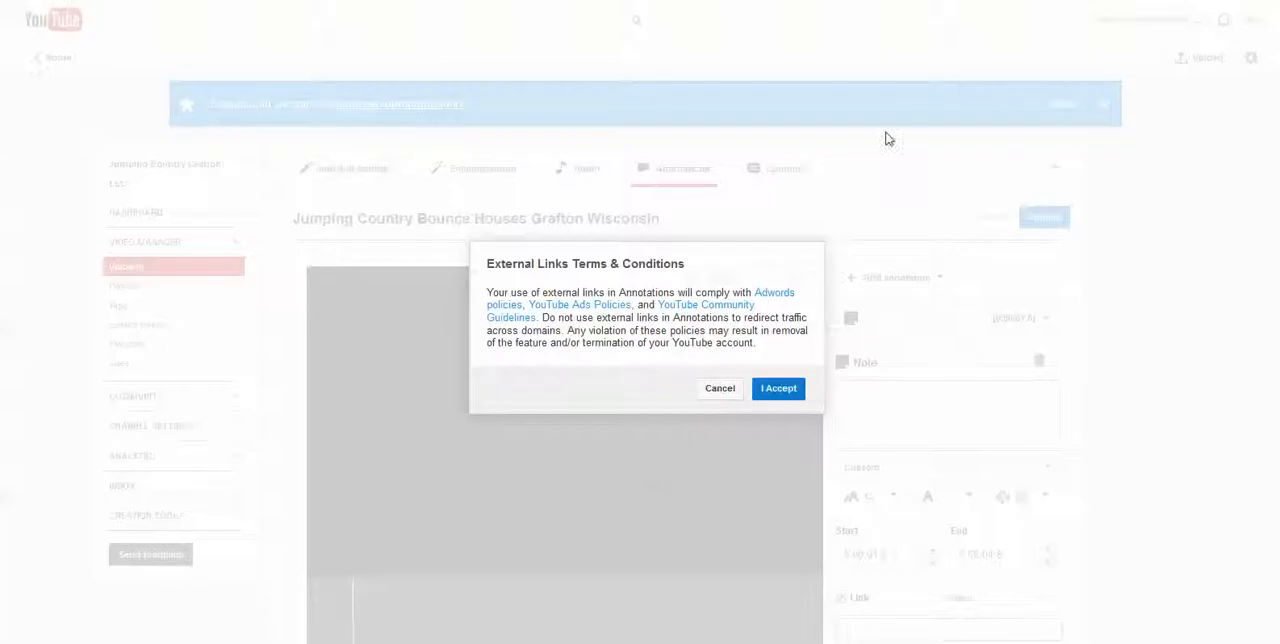
pyautogui.click(780, 390)
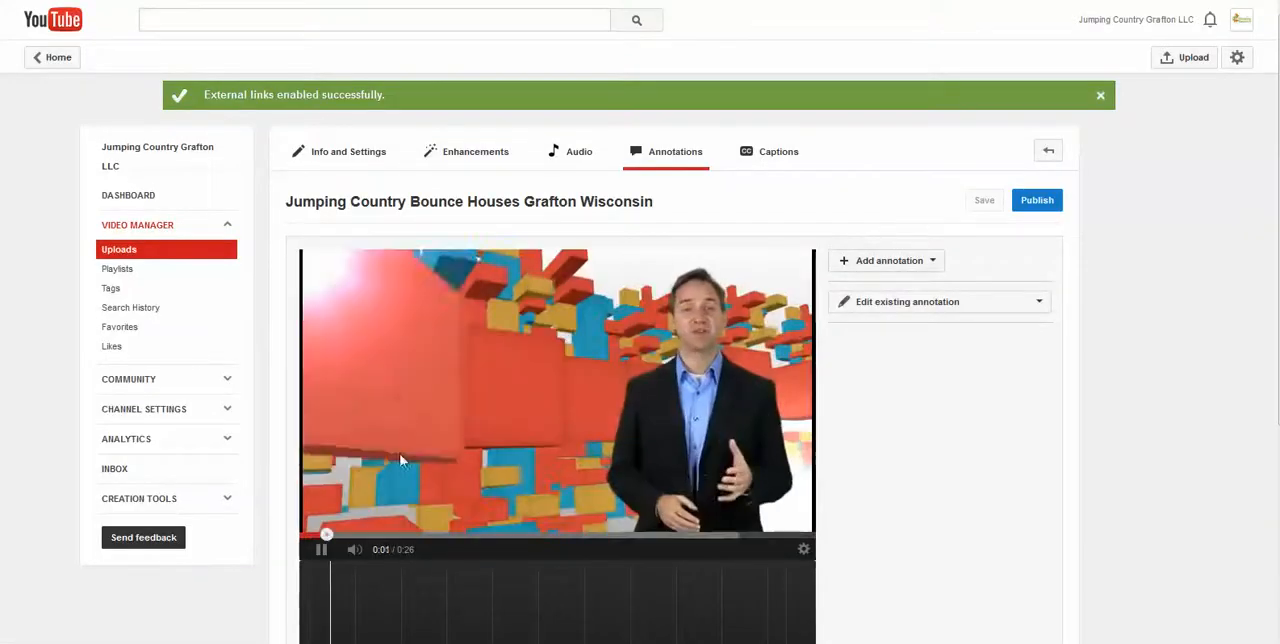
# Add another Note annotation starting at 0:00:01.8 and turn on its link
pyautogui.click(917, 264)
pyautogui.click(893, 302)
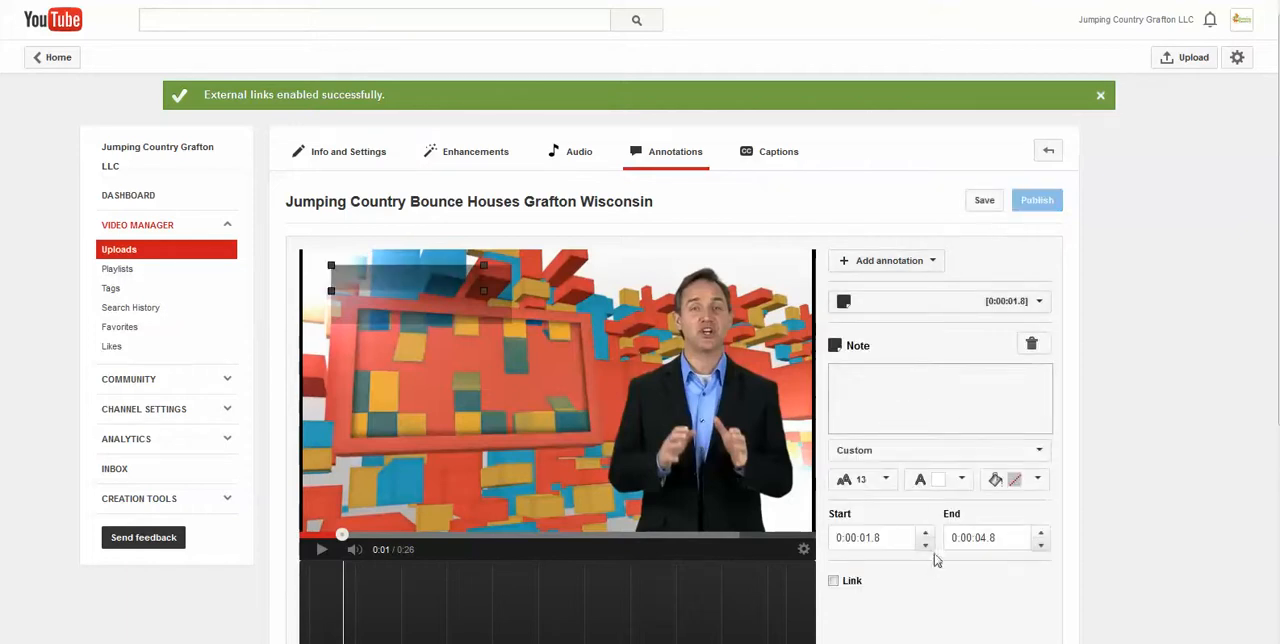
pyautogui.scroll(-1, 880, 560)
pyautogui.click(834, 489)
pyautogui.scroll(-1, 994, 512)
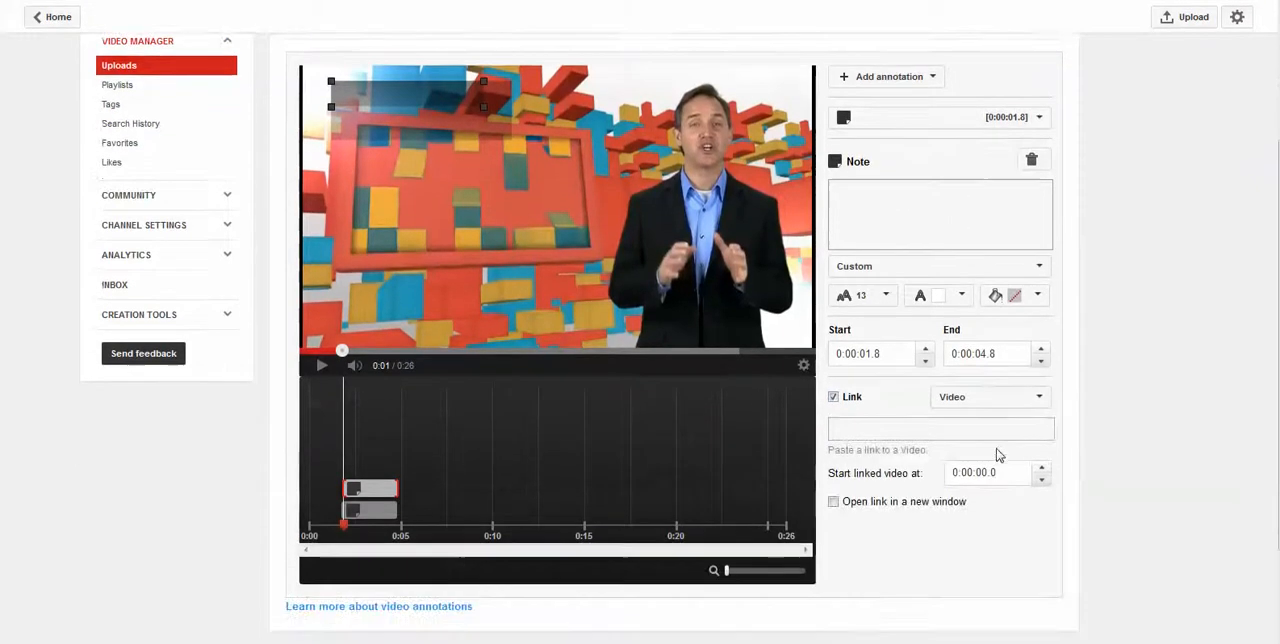
pyautogui.click(984, 396)
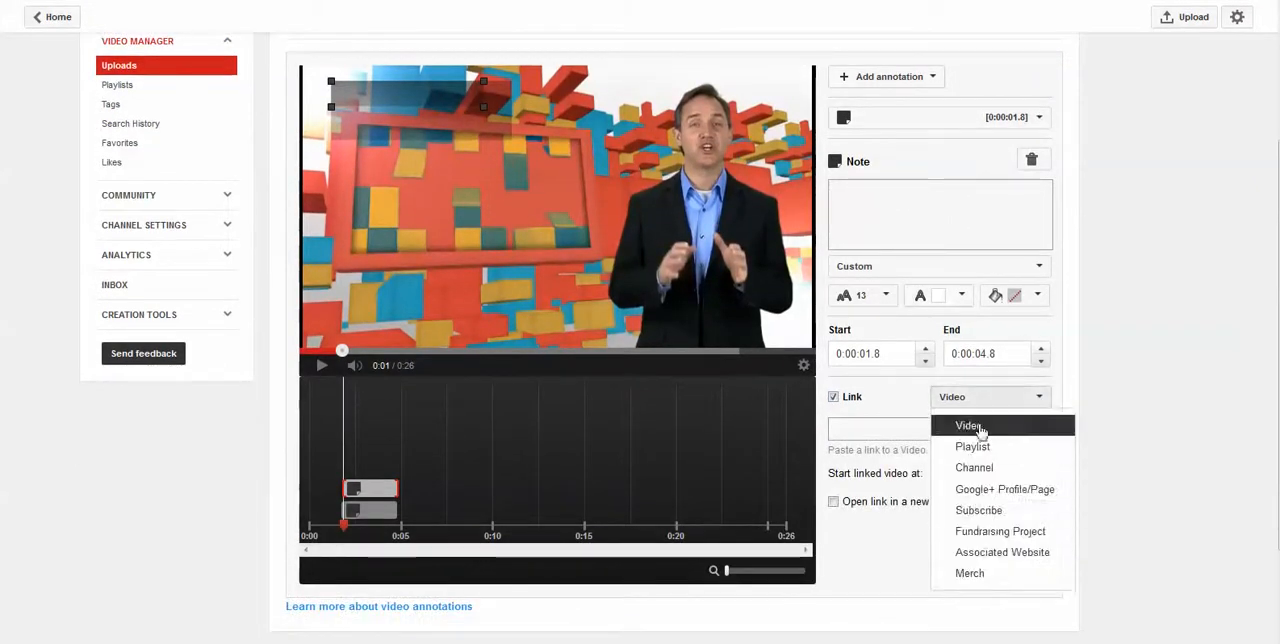
pyautogui.click(985, 552)
pyautogui.click(890, 436)
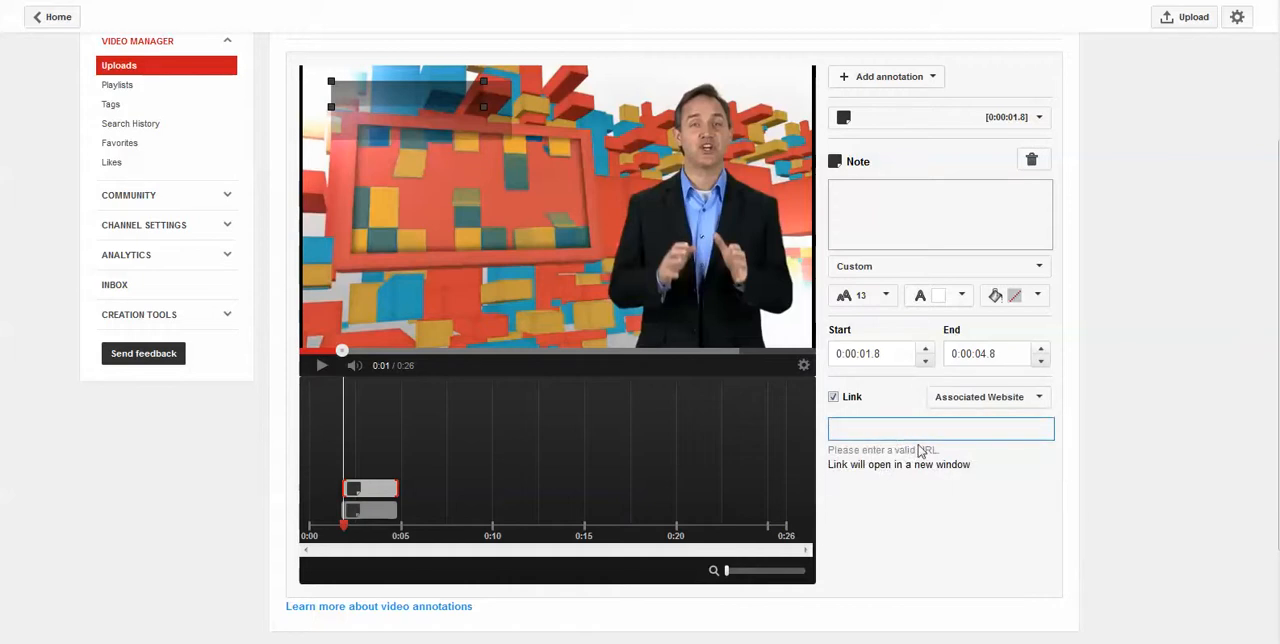
pyautogui.write('https://www.jumpingcountry.com')
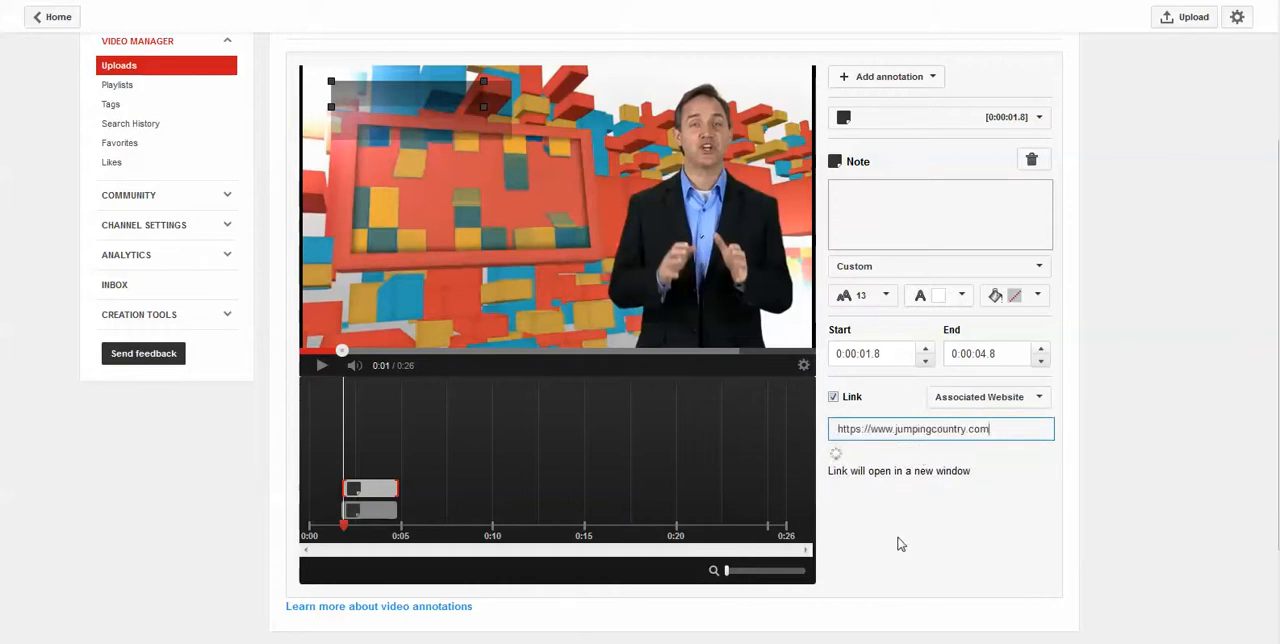
pyautogui.click(940, 453)
pyautogui.moveTo(940, 453); pyautogui.dragTo(842, 457)
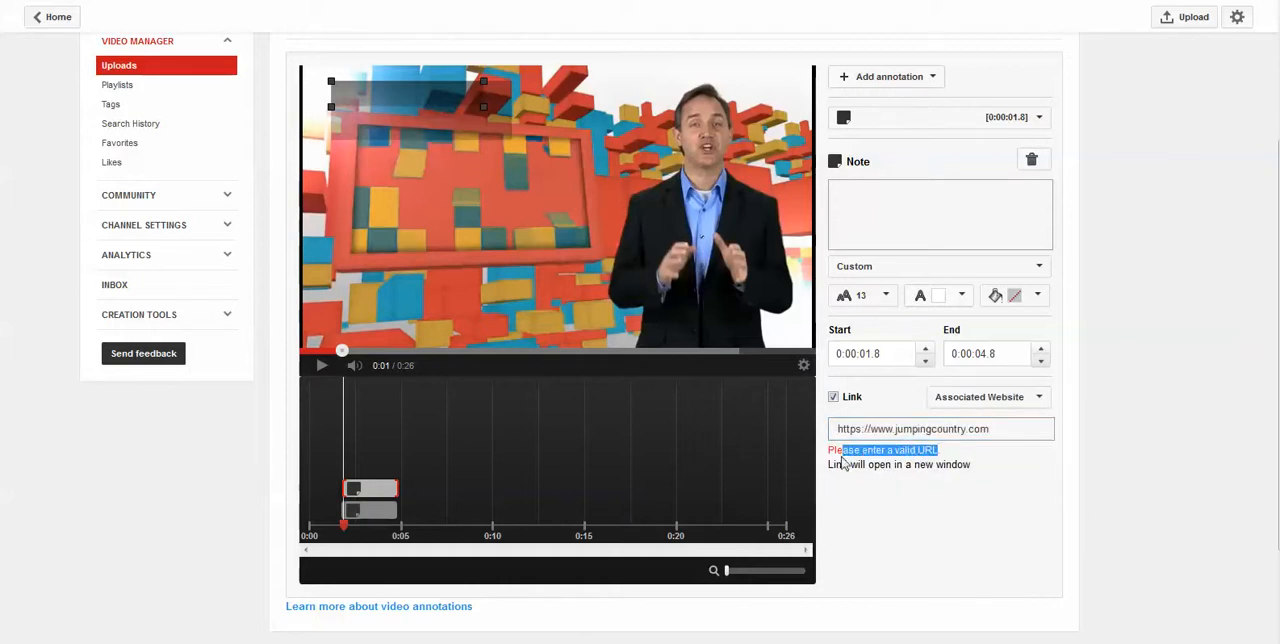
pyautogui.click(908, 524)
pyautogui.scroll(-3, 947, 514)
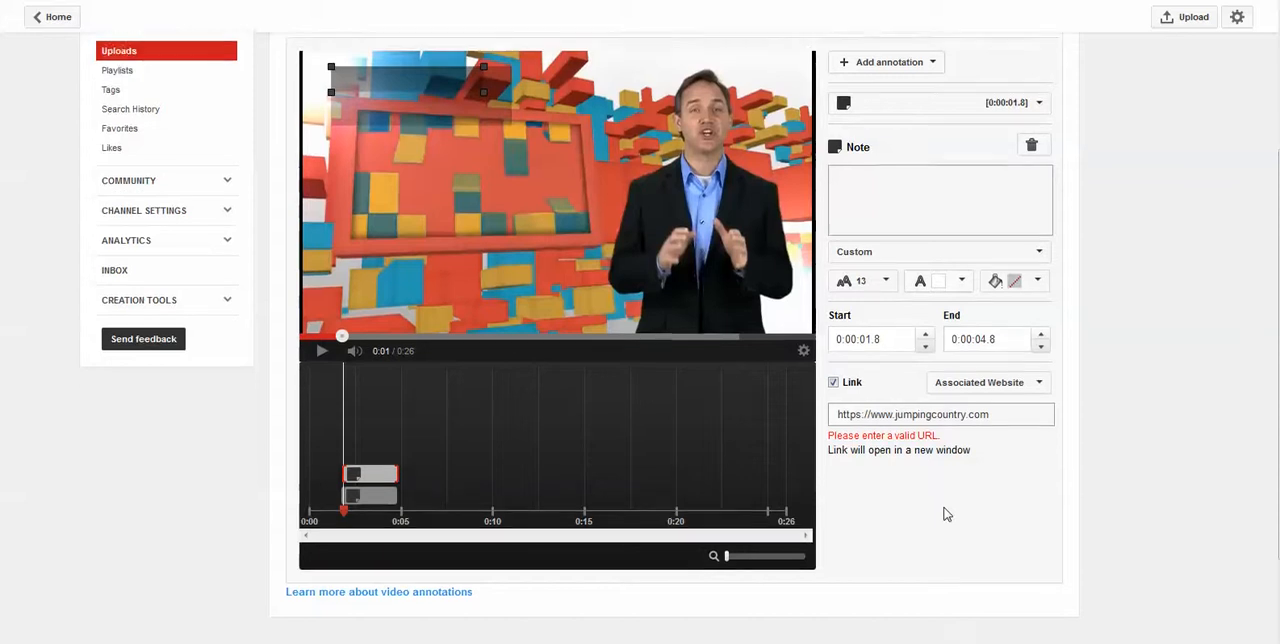
pyautogui.scroll(5, 947, 514)
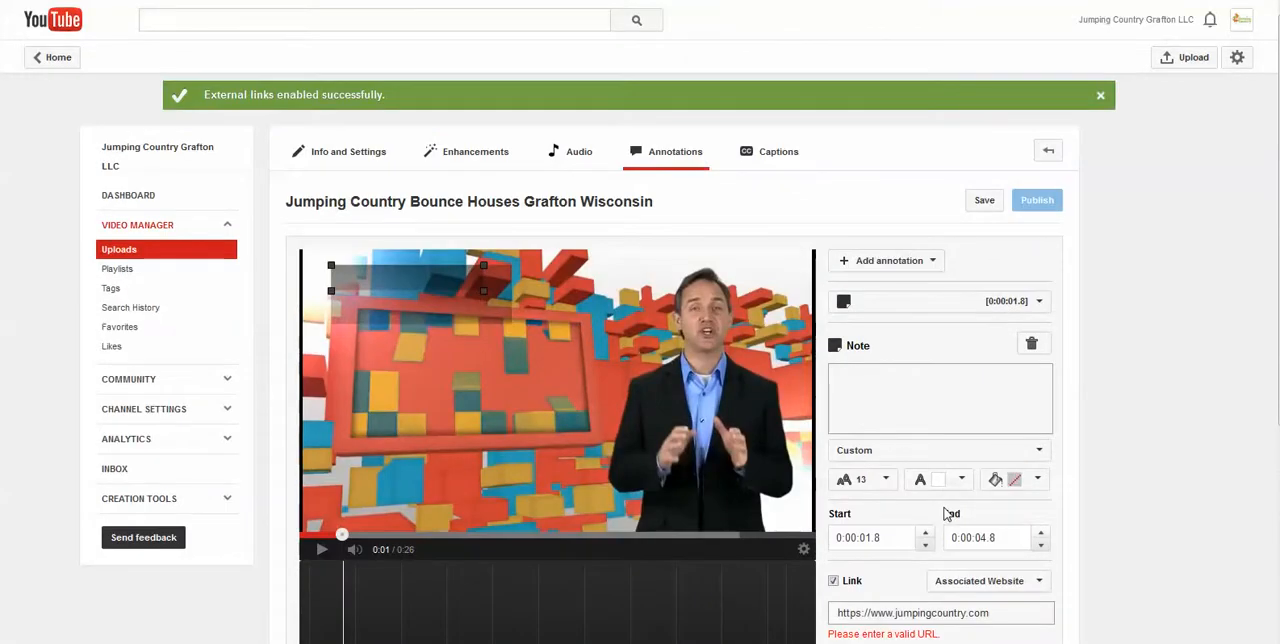
# Go to the Jumping Country Grafton LLC channel page and look over its About section
pyautogui.click(1152, 19)
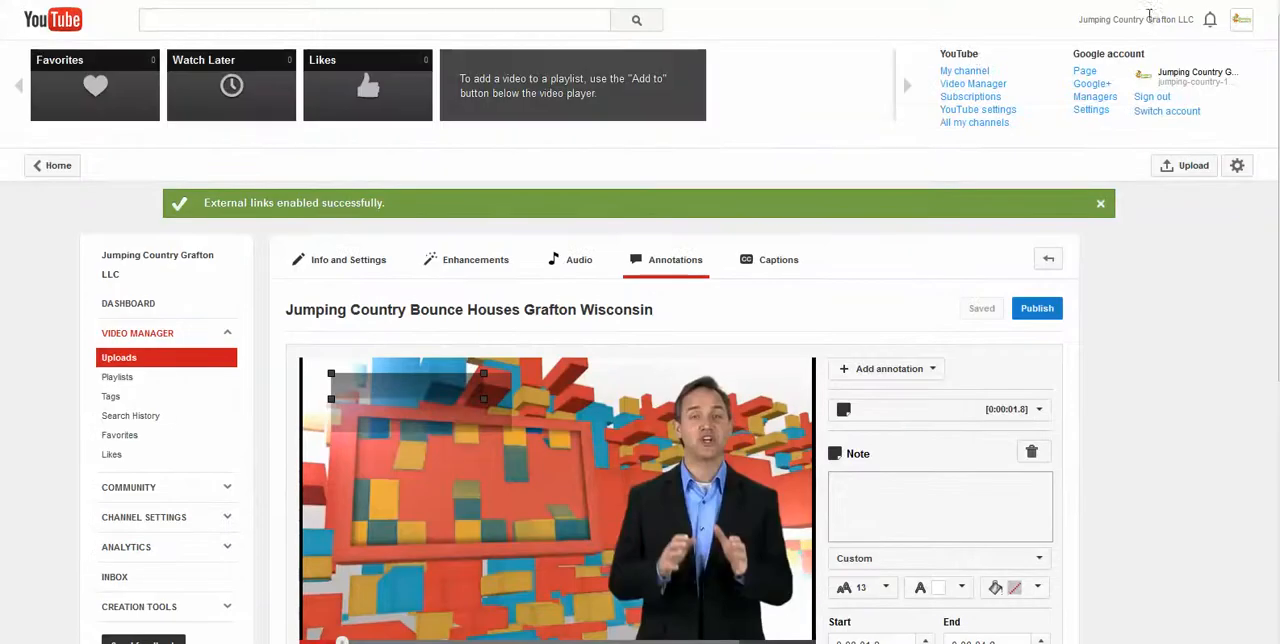
pyautogui.click(962, 74)
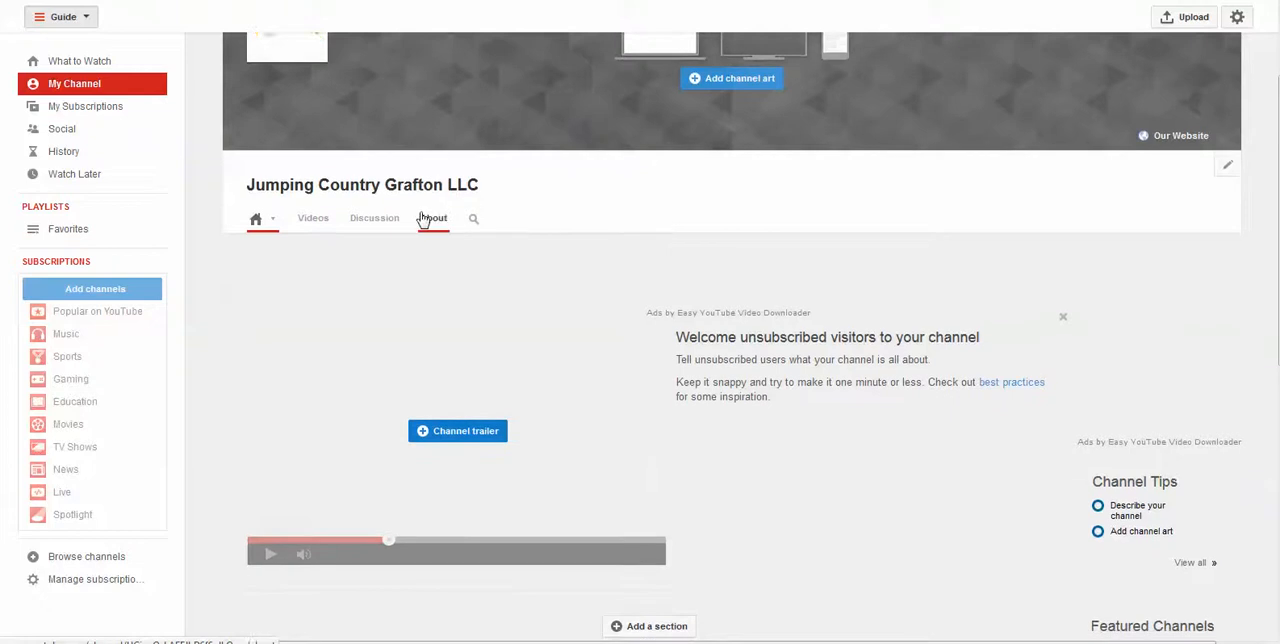
pyautogui.click(433, 228)
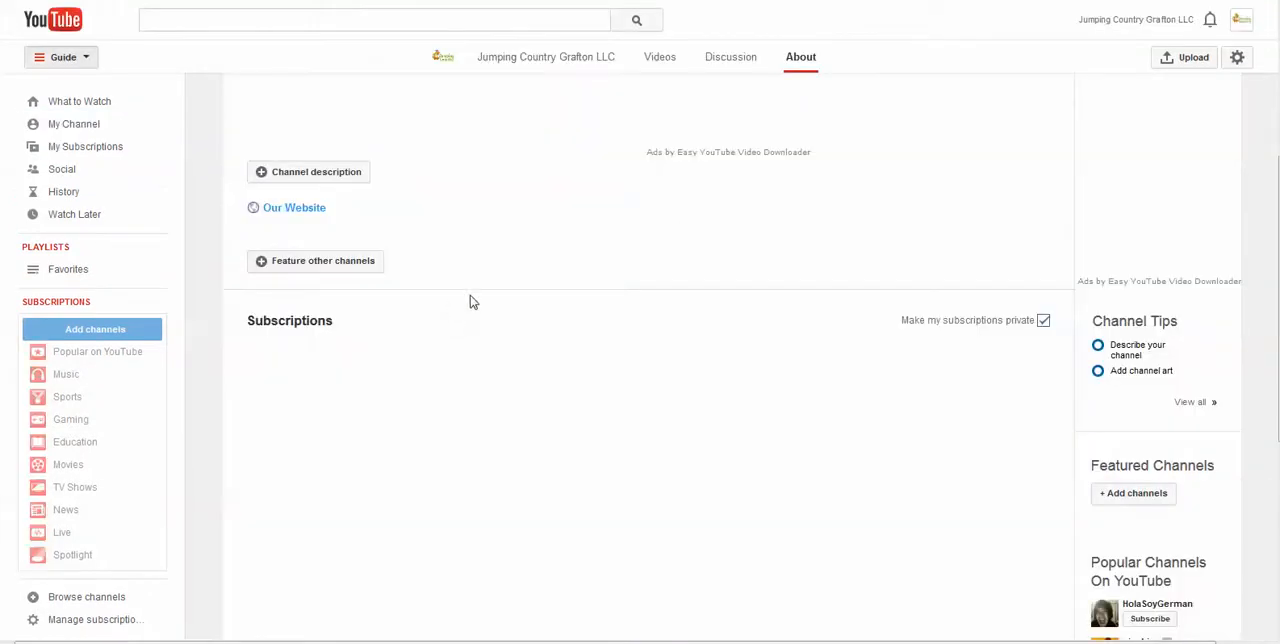
pyautogui.scroll(3, 588, 295)
pyautogui.scroll(-4, 700, 277)
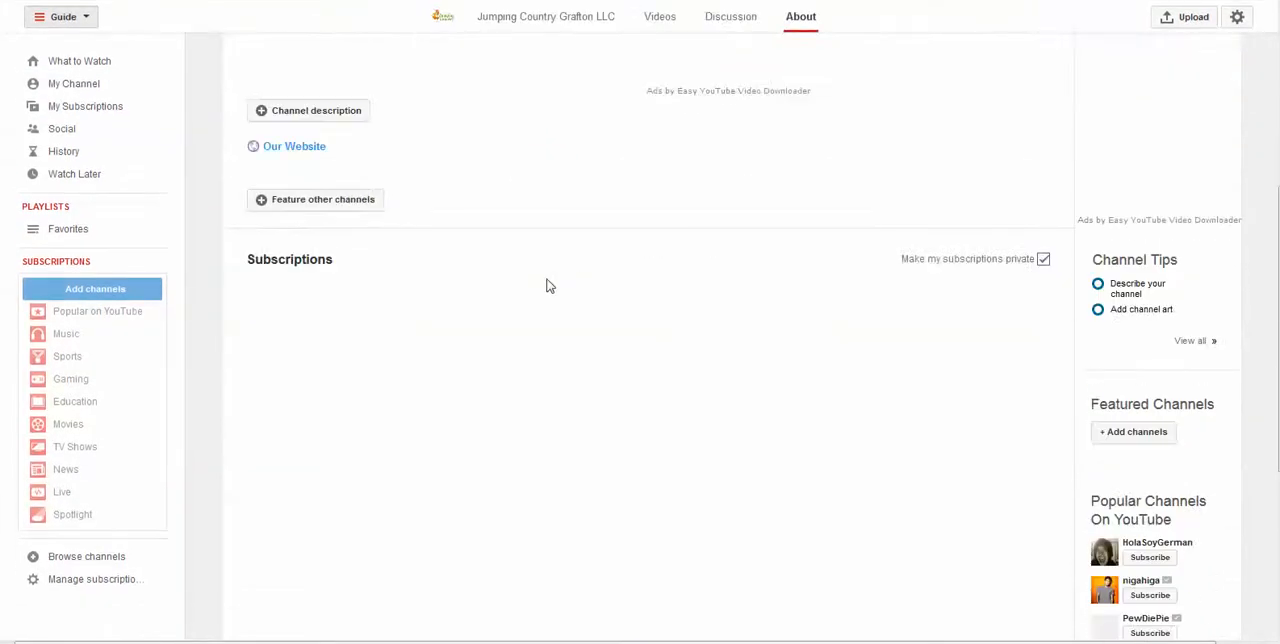
pyautogui.scroll(3, 560, 283)
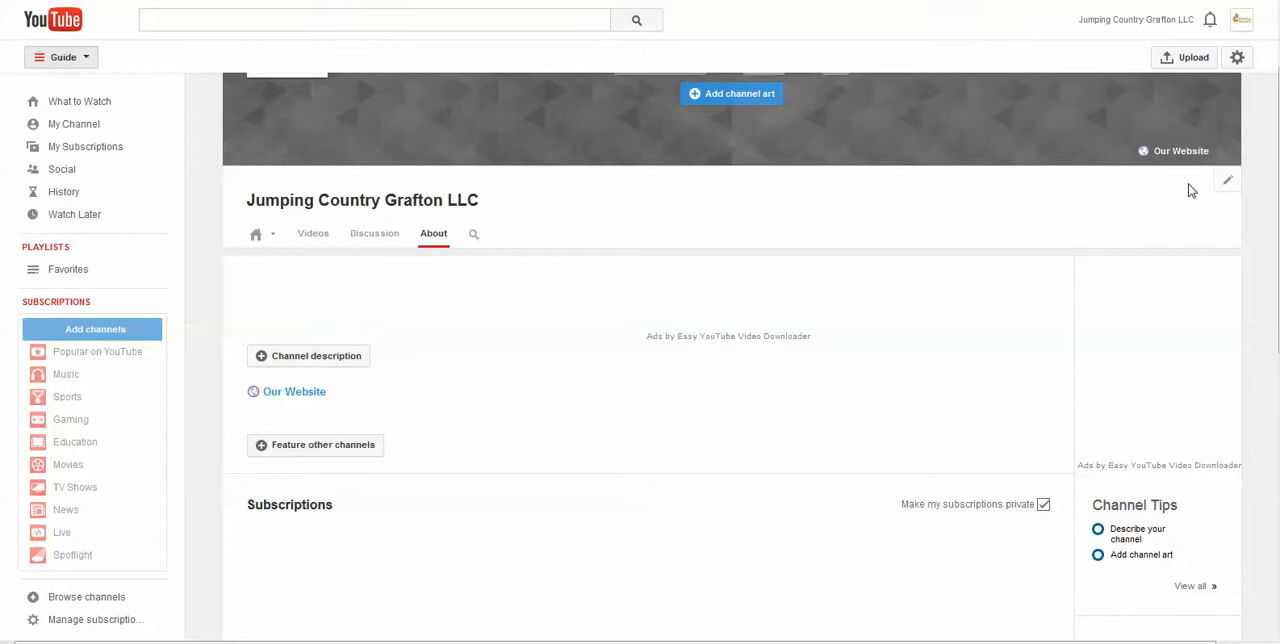
# Check the edit options for the channel's navigation and for the banner's links and art
pyautogui.click(1227, 180)
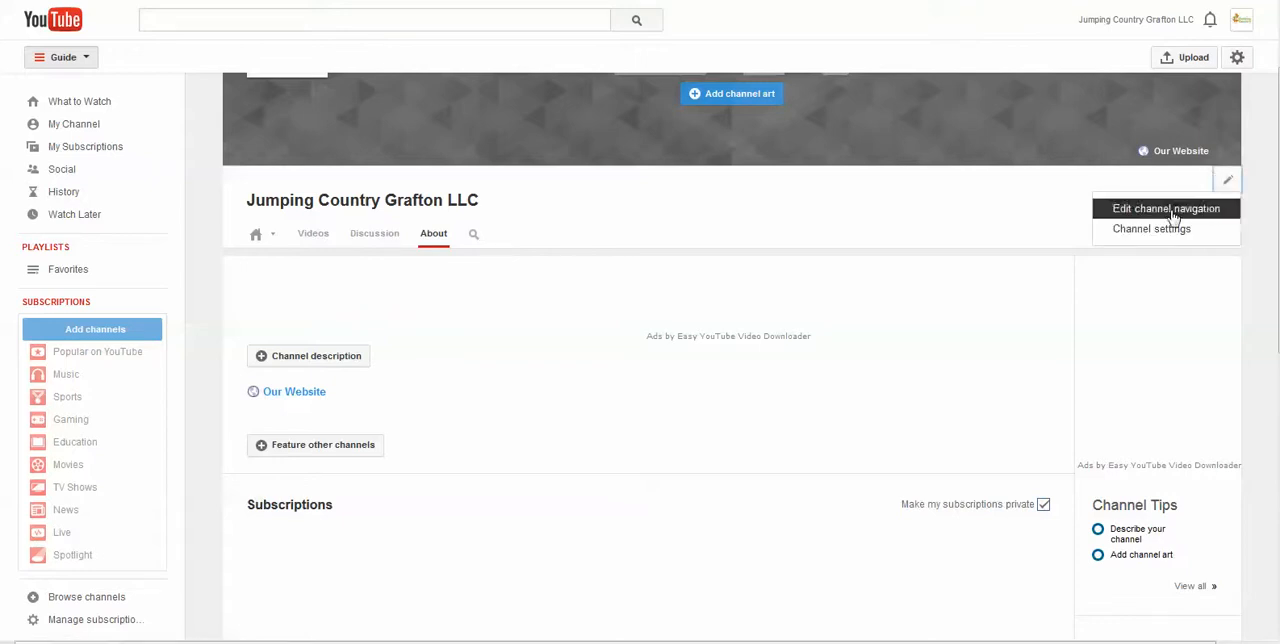
pyautogui.click(1003, 289)
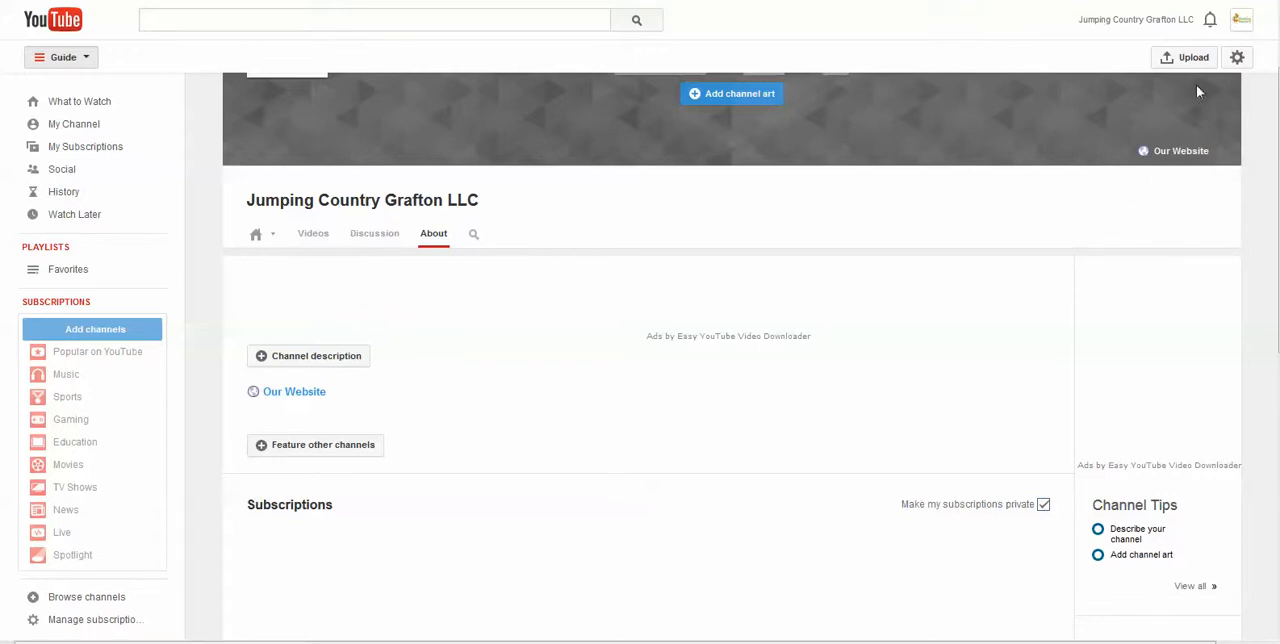
pyautogui.scroll(2, 1200, 110)
pyautogui.click(1229, 121)
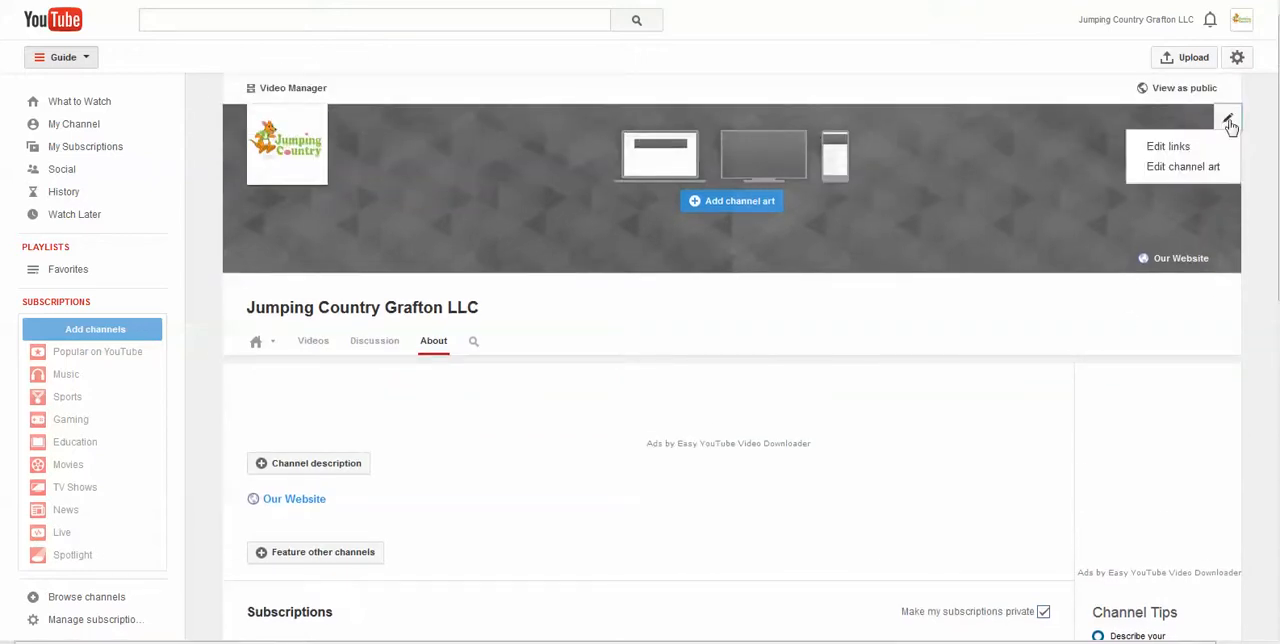
pyautogui.click(874, 366)
# Fill in the channel description with the prepared business text about Jumping Country's inflatable playground, party rooms and party schedule, and save it
pyautogui.scroll(-2, 580, 412)
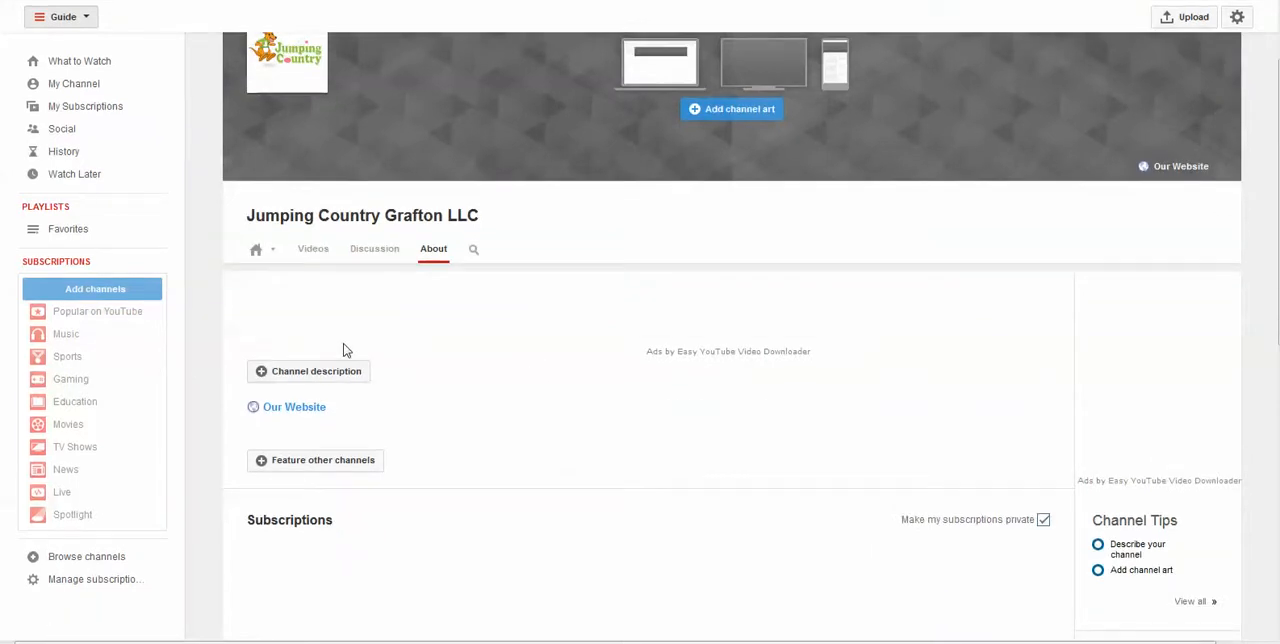
pyautogui.click(331, 372)
pyautogui.click(563, 454)
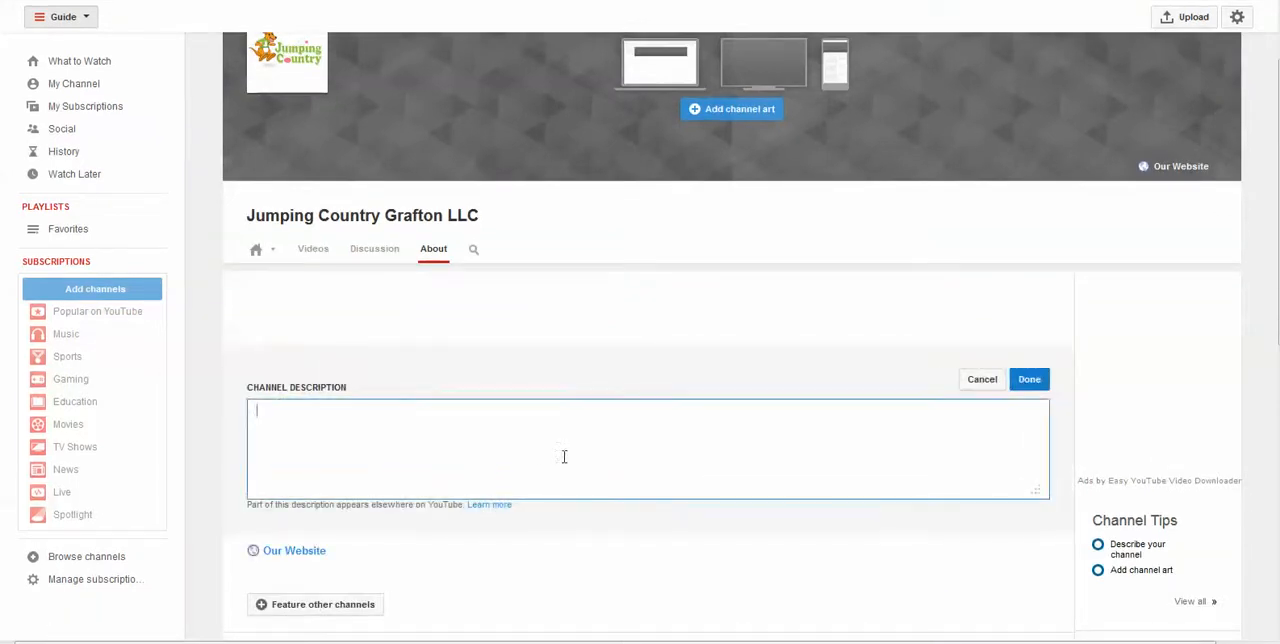
pyautogui.hotkey('alt', 'Tab')
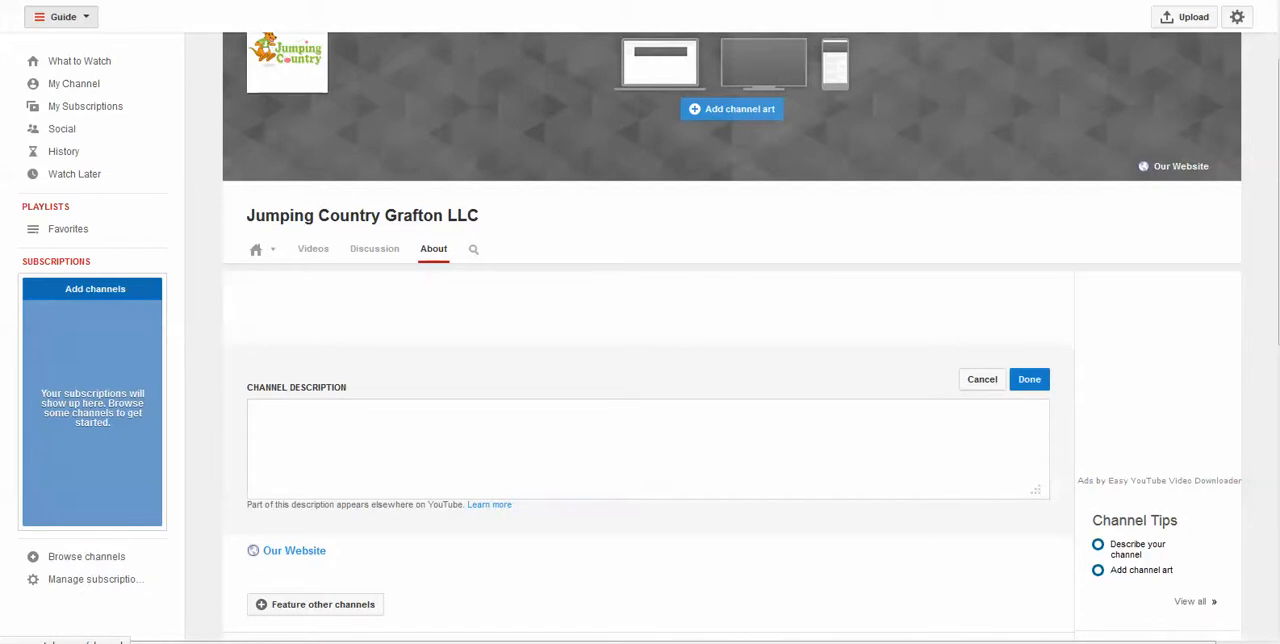
pyautogui.click(586, 457)
pyautogui.hotkey('ctrl', 'v')
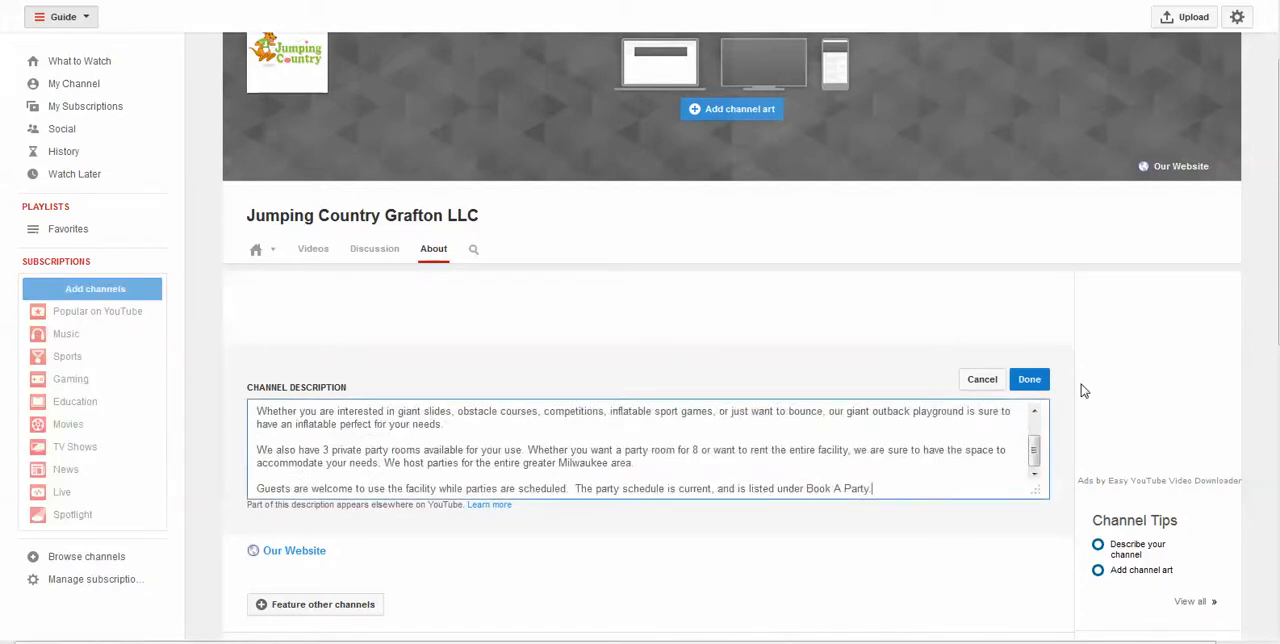
pyautogui.click(1030, 379)
pyautogui.scroll(-4, 570, 441)
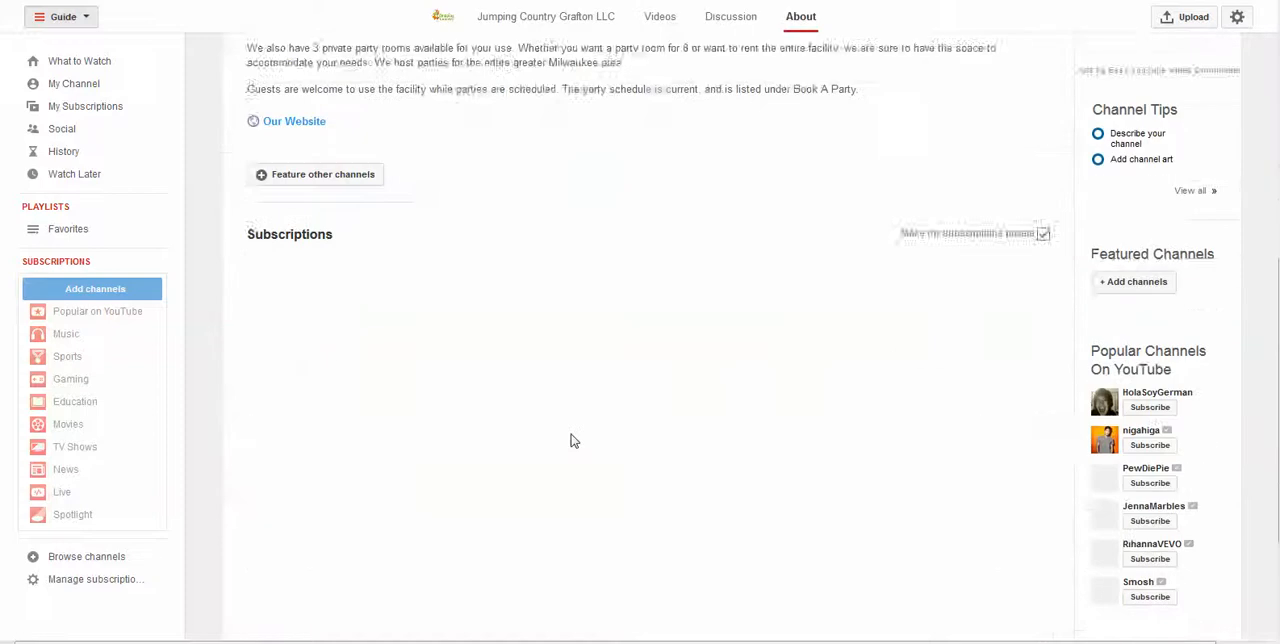
pyautogui.scroll(5, 570, 441)
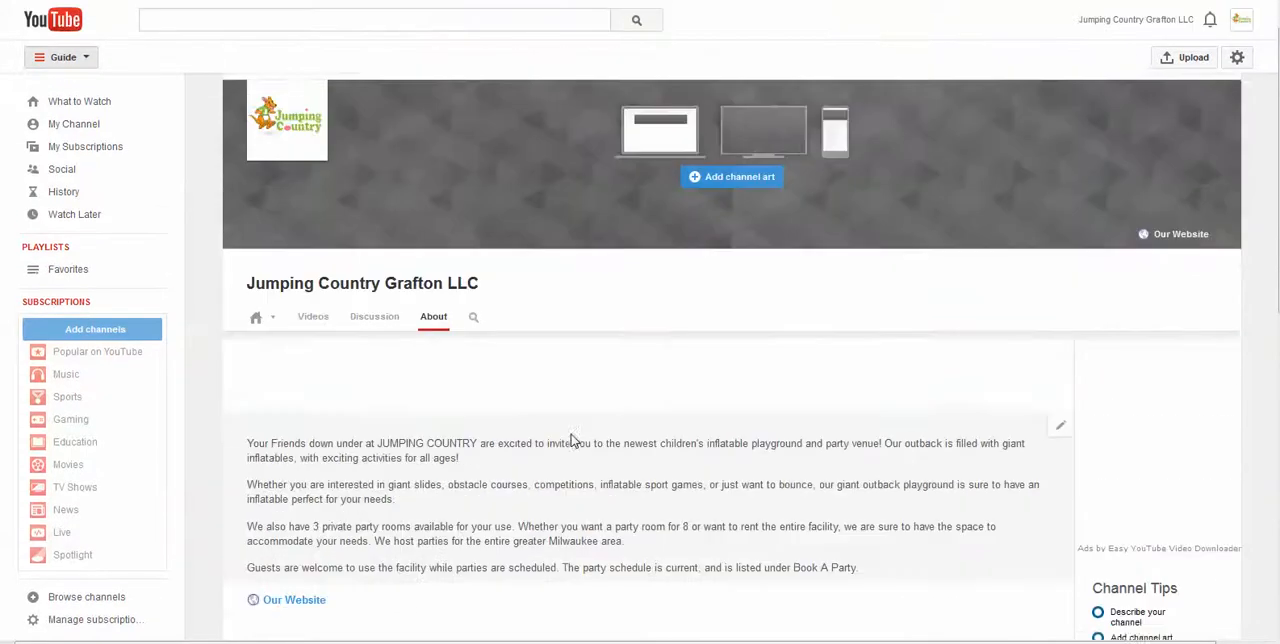
pyautogui.scroll(1, 572, 441)
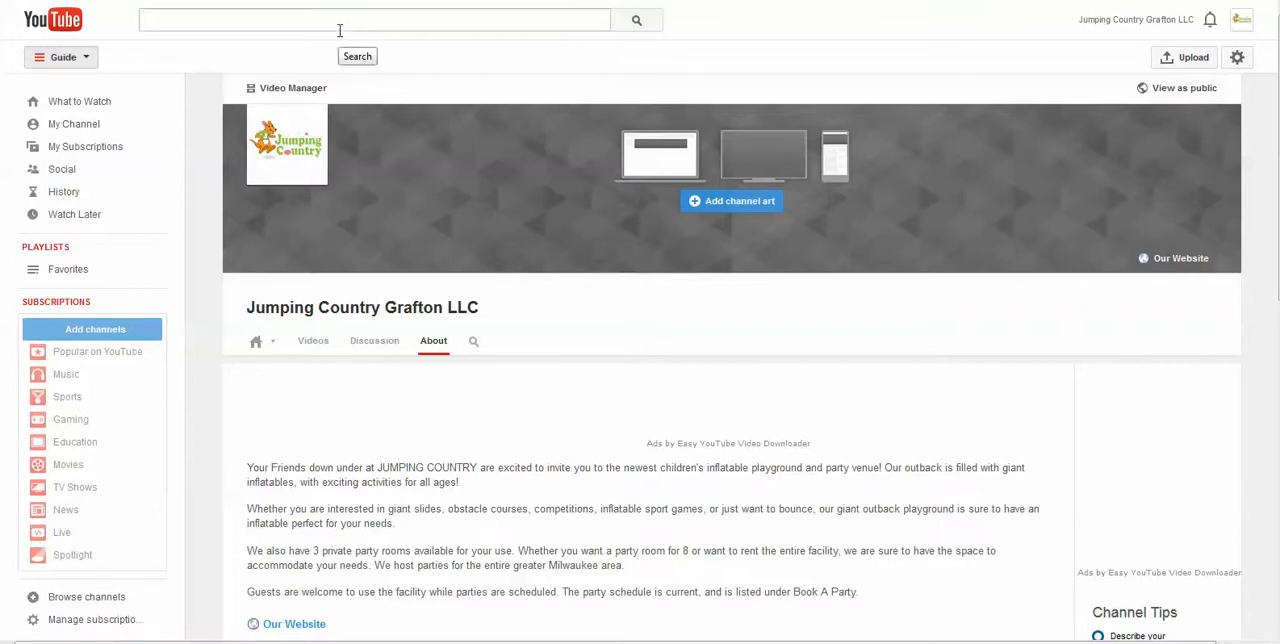
# Search Google for All Hour Locksmith Salt Lake City, view its YouTube video result, and return to the search results
pyautogui.write('all')
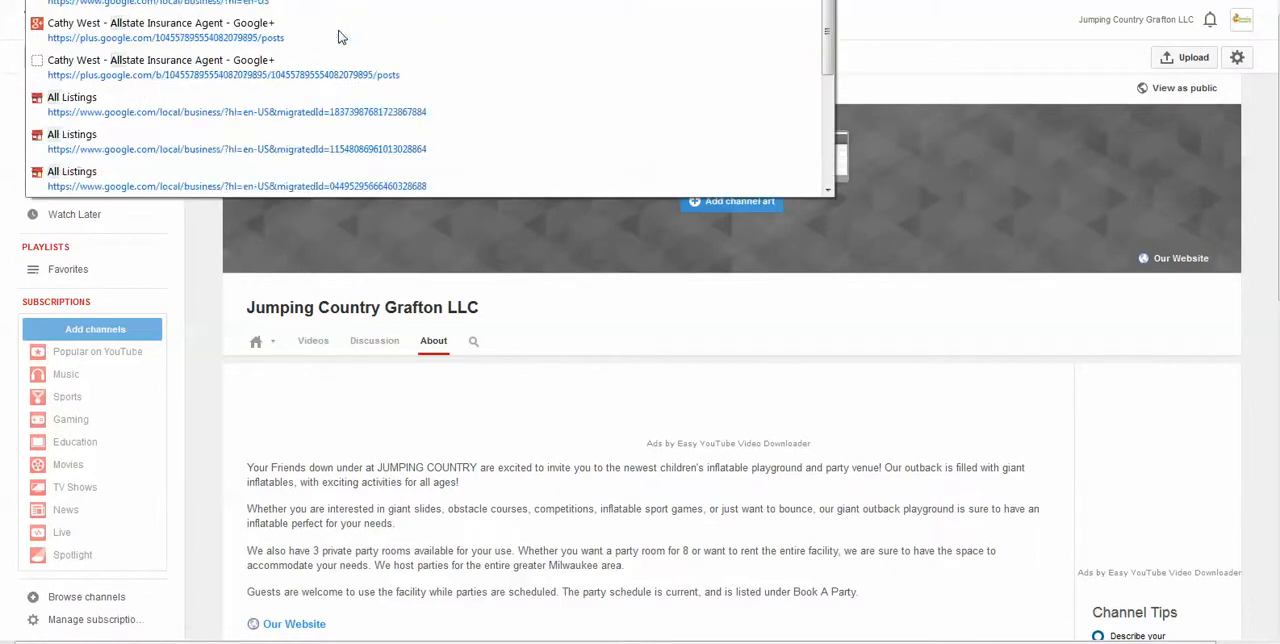
pyautogui.write(' hour')
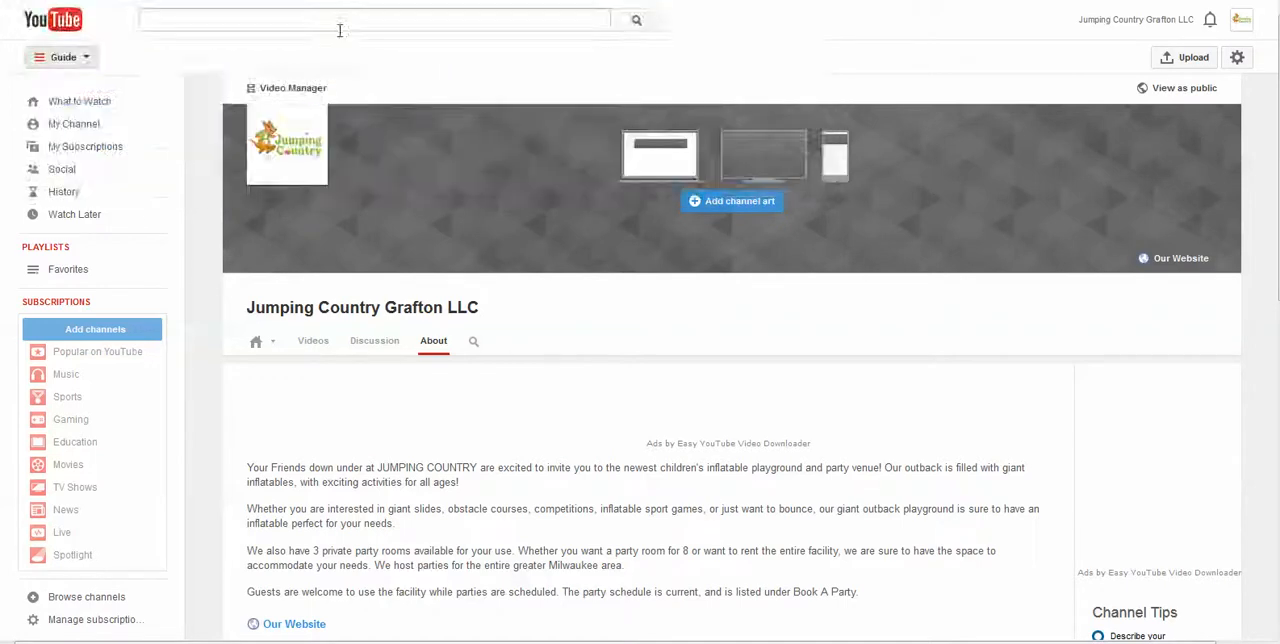
pyautogui.write(' s')
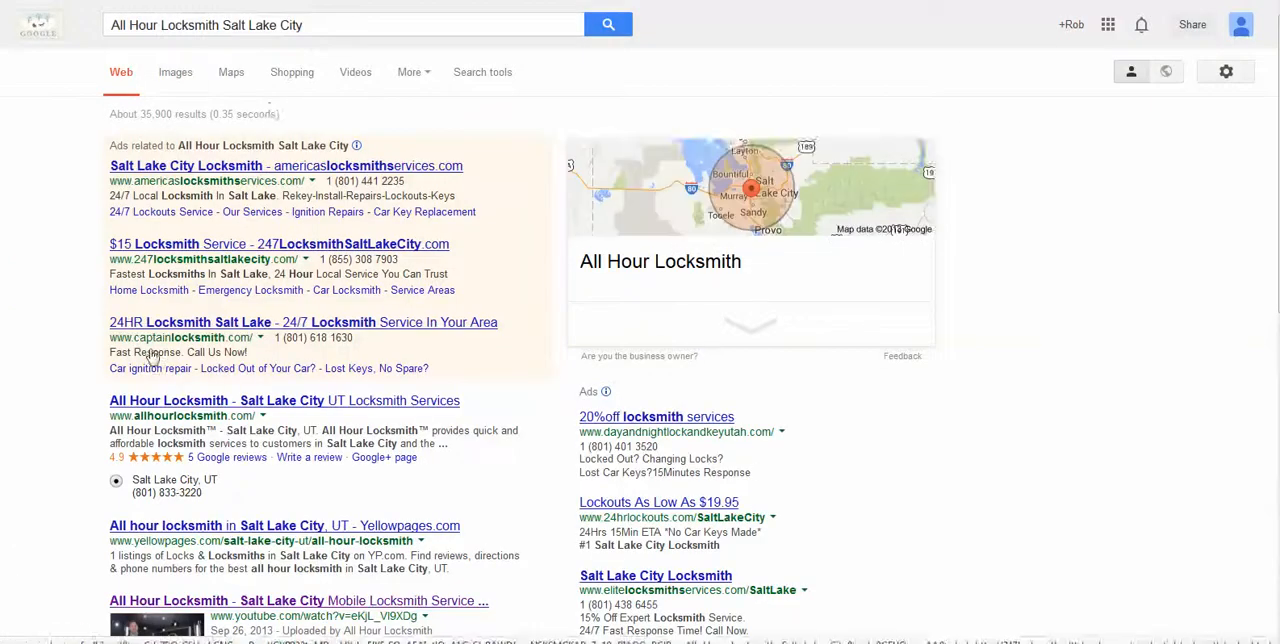
pyautogui.scroll(-2, 35, 277)
pyautogui.moveTo(95, 414); pyautogui.dragTo(218, 488)
pyautogui.click(157, 486)
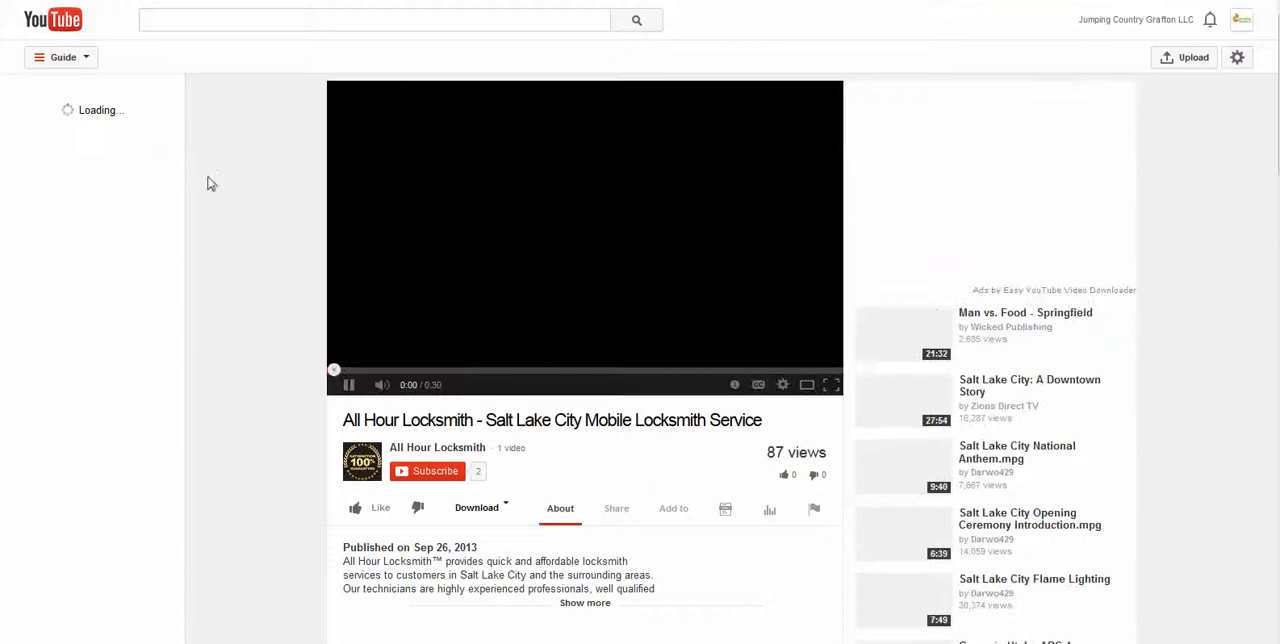
pyautogui.hotkey('alt', 'Left')
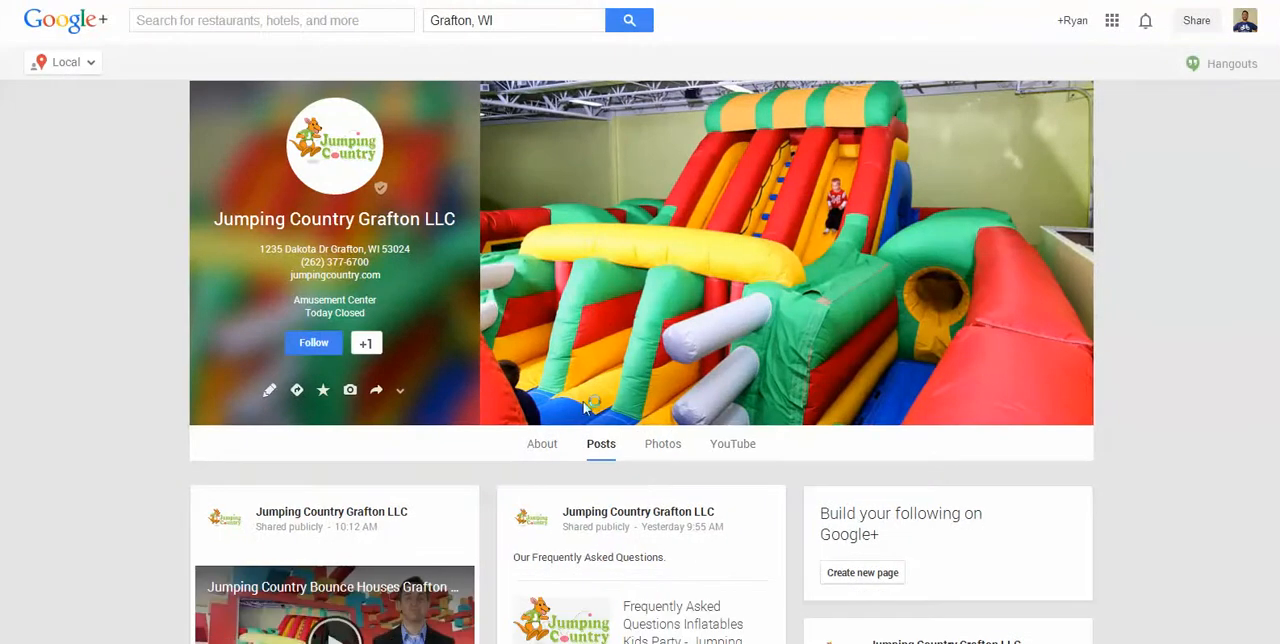
# On the Jumping Country Grafton LLC Google+ page, look over the About section and the YouTube videos section
pyautogui.click(545, 443)
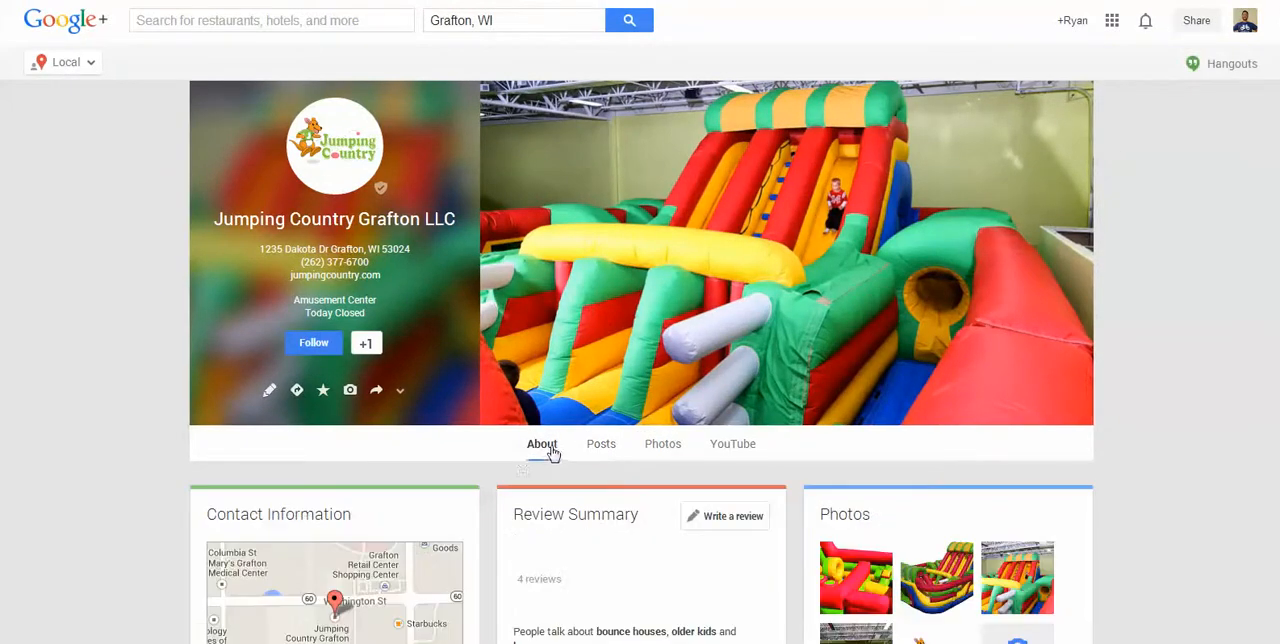
pyautogui.scroll(-2, 548, 363)
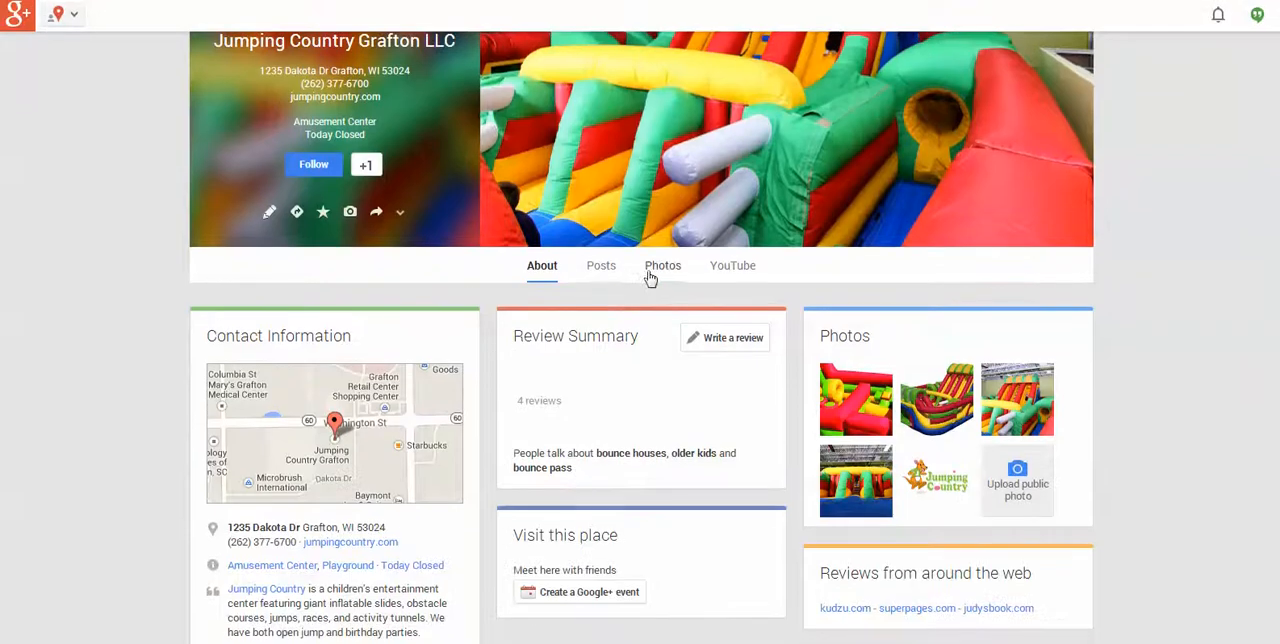
pyautogui.click(743, 267)
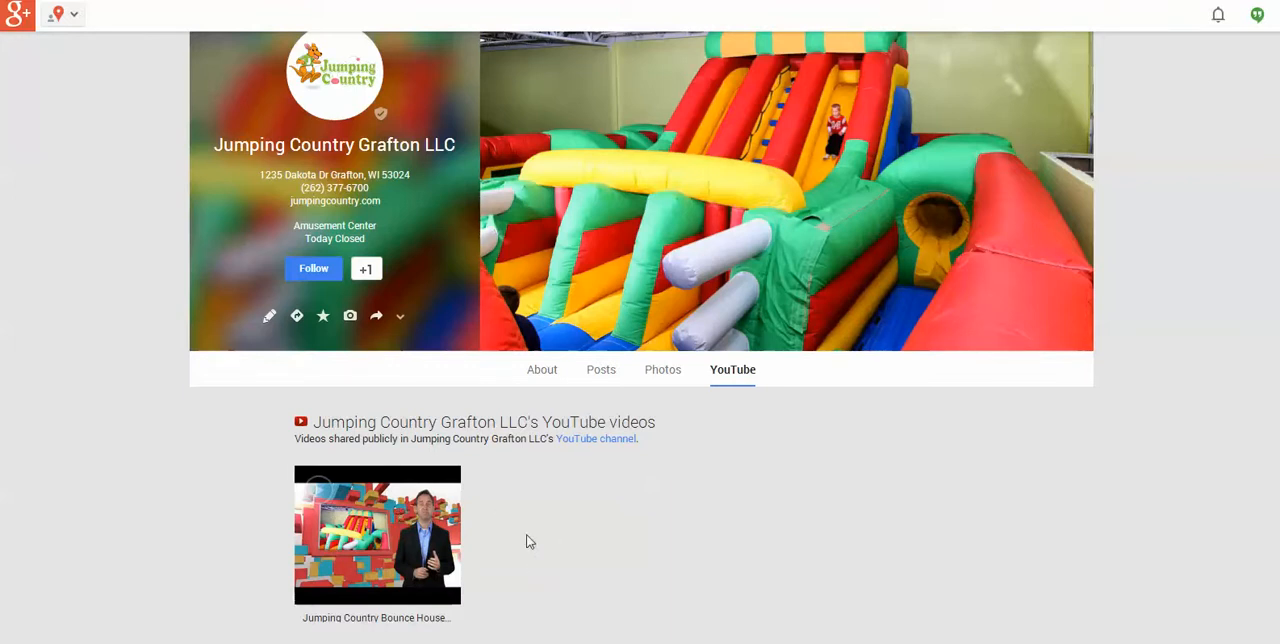
pyautogui.scroll(1, 508, 505)
pyautogui.scroll(-1, 492, 500)
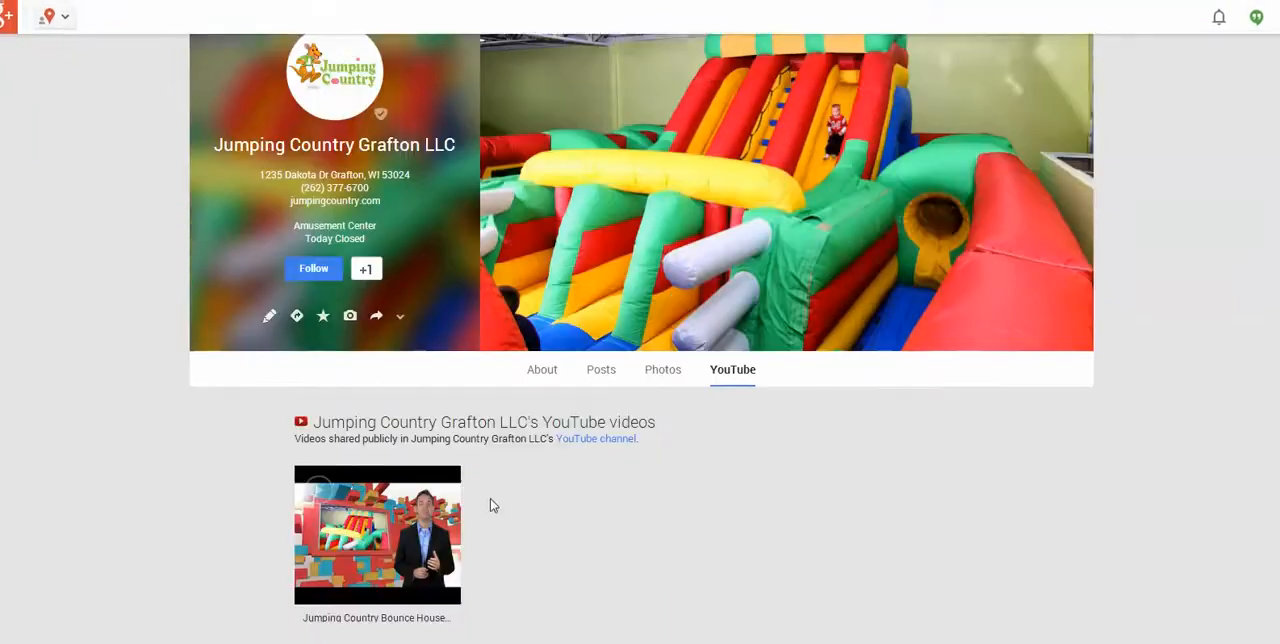
pyautogui.scroll(1, 660, 480)
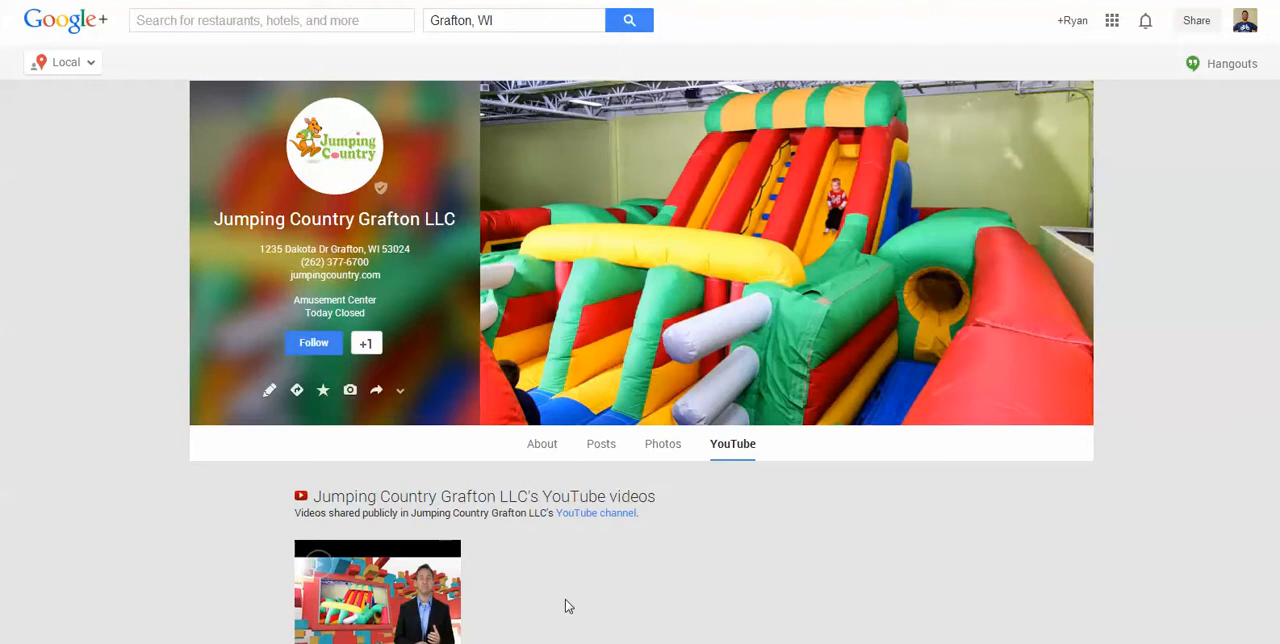